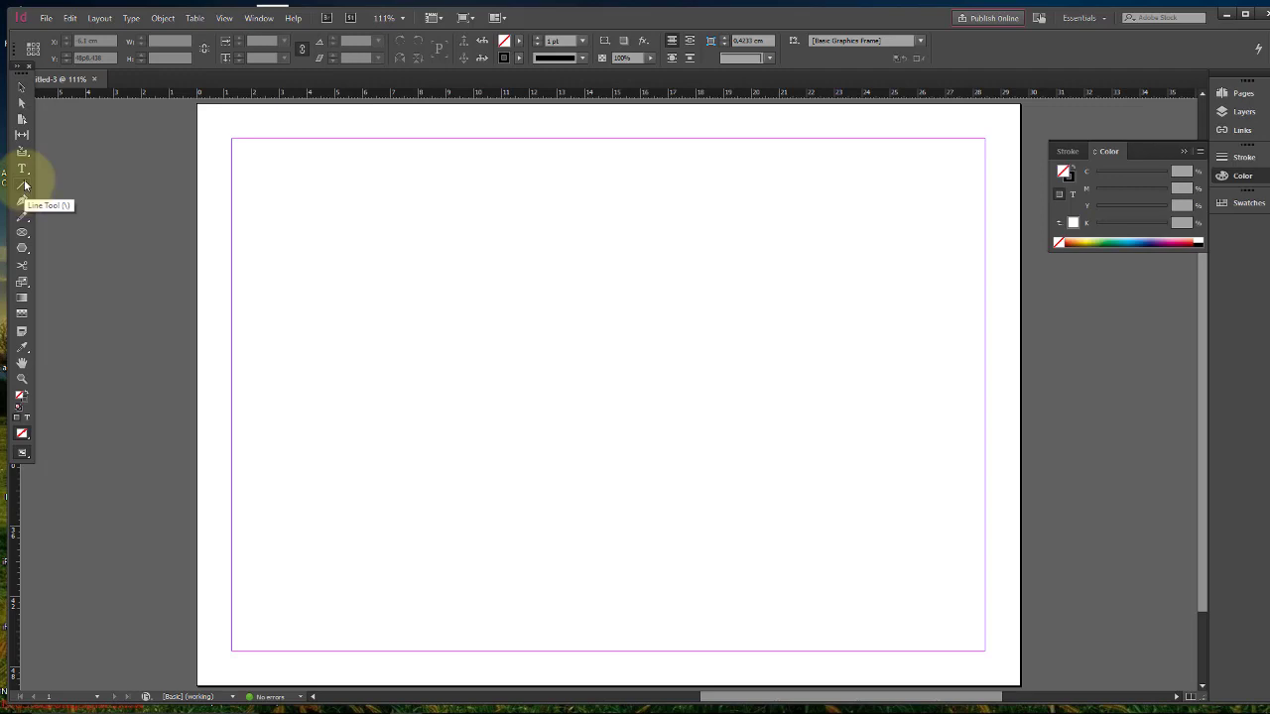
# Draw a diagonal line about 23.65 cm long across the page with the Line tool and set its stroke weight to 9 pt
pyautogui.click(23, 185)
pyautogui.moveTo(290, 299)
pyautogui.mouseDown()
pyautogui.moveTo(737, 303)
pyautogui.moveTo(930, 445)
pyautogui.mouseUp()
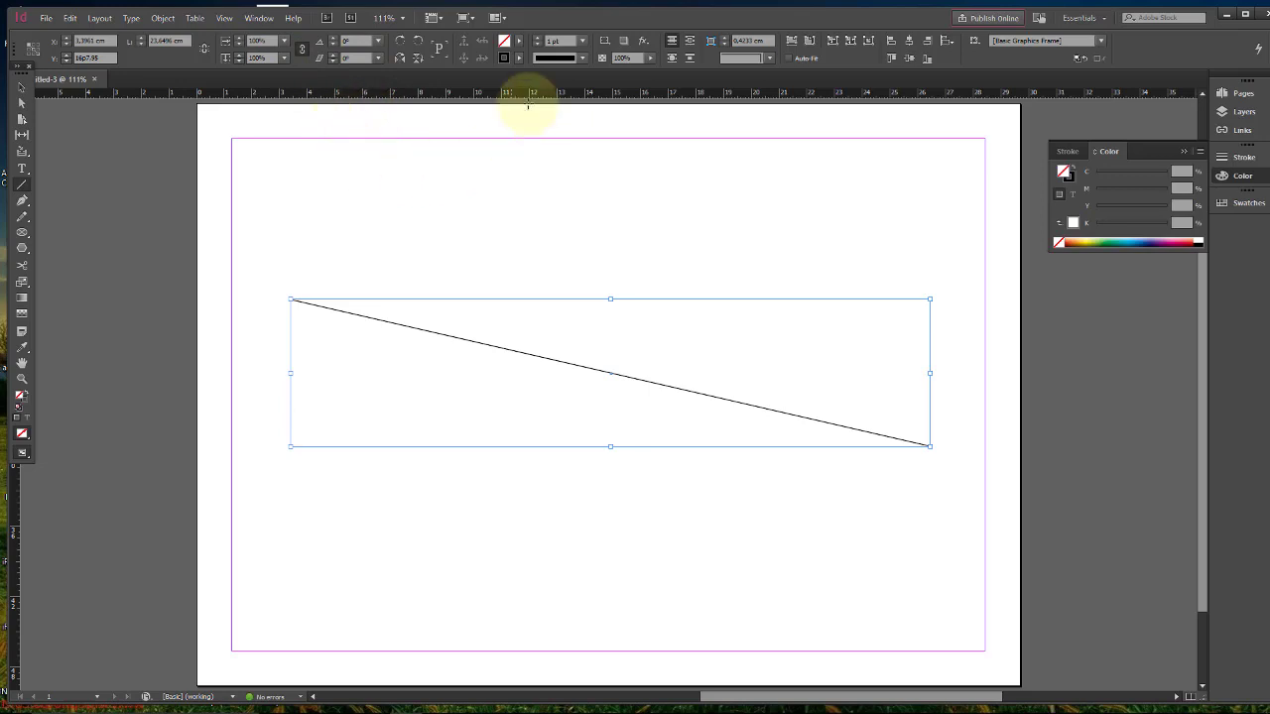
pyautogui.click(538, 38)
pyautogui.click(537, 37)
pyautogui.click(538, 38)
pyautogui.click(537, 37)
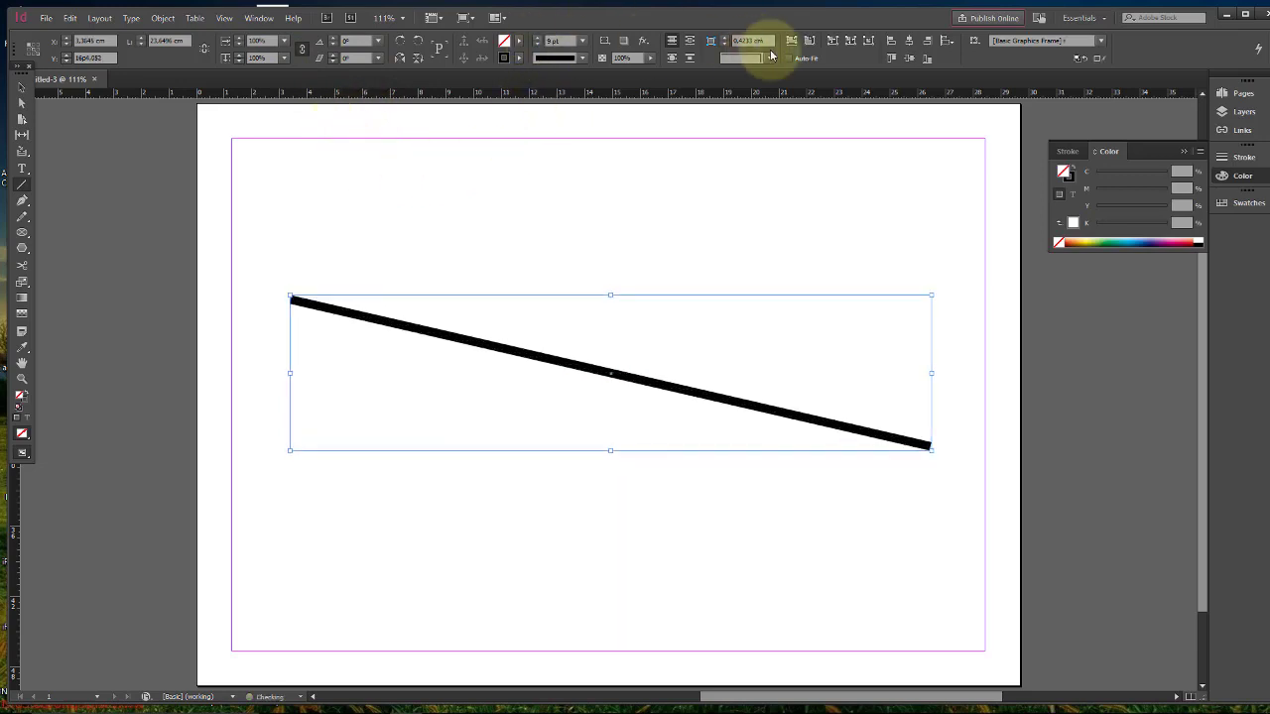
# Try different corner shapes on the line, ending with None
pyautogui.click(771, 58)
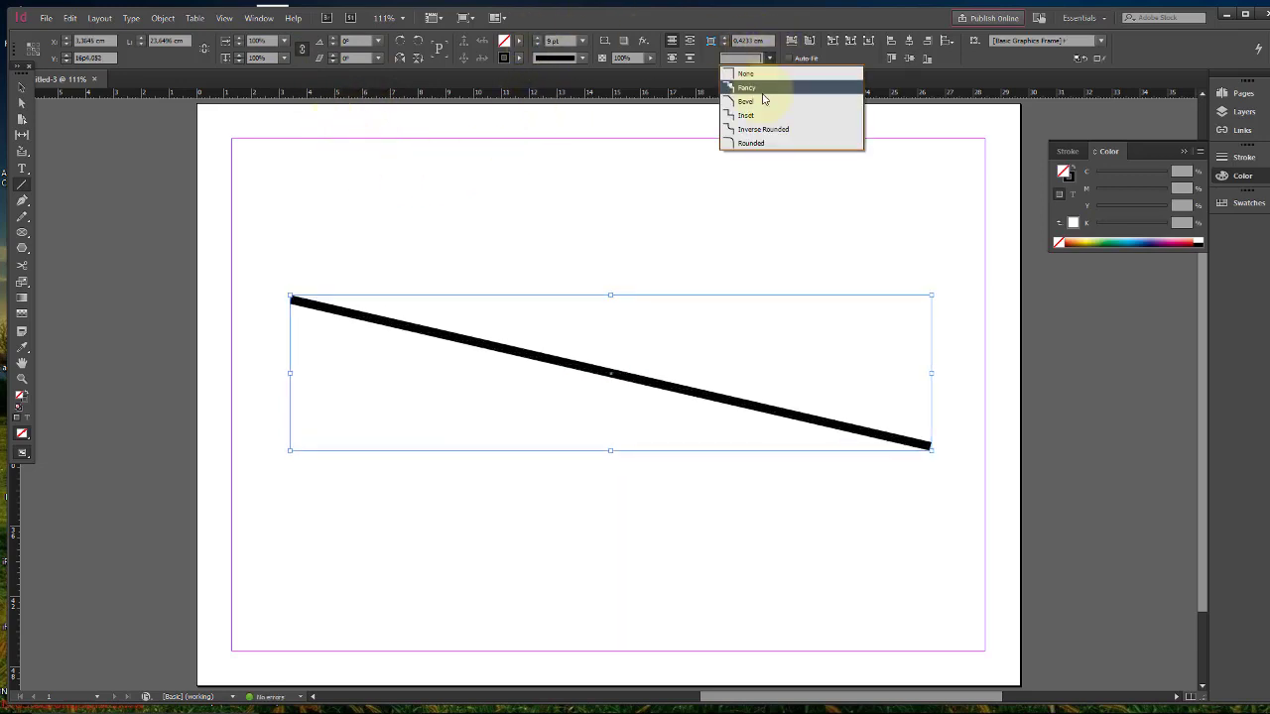
pyautogui.click(756, 91)
pyautogui.click(760, 59)
pyautogui.click(757, 85)
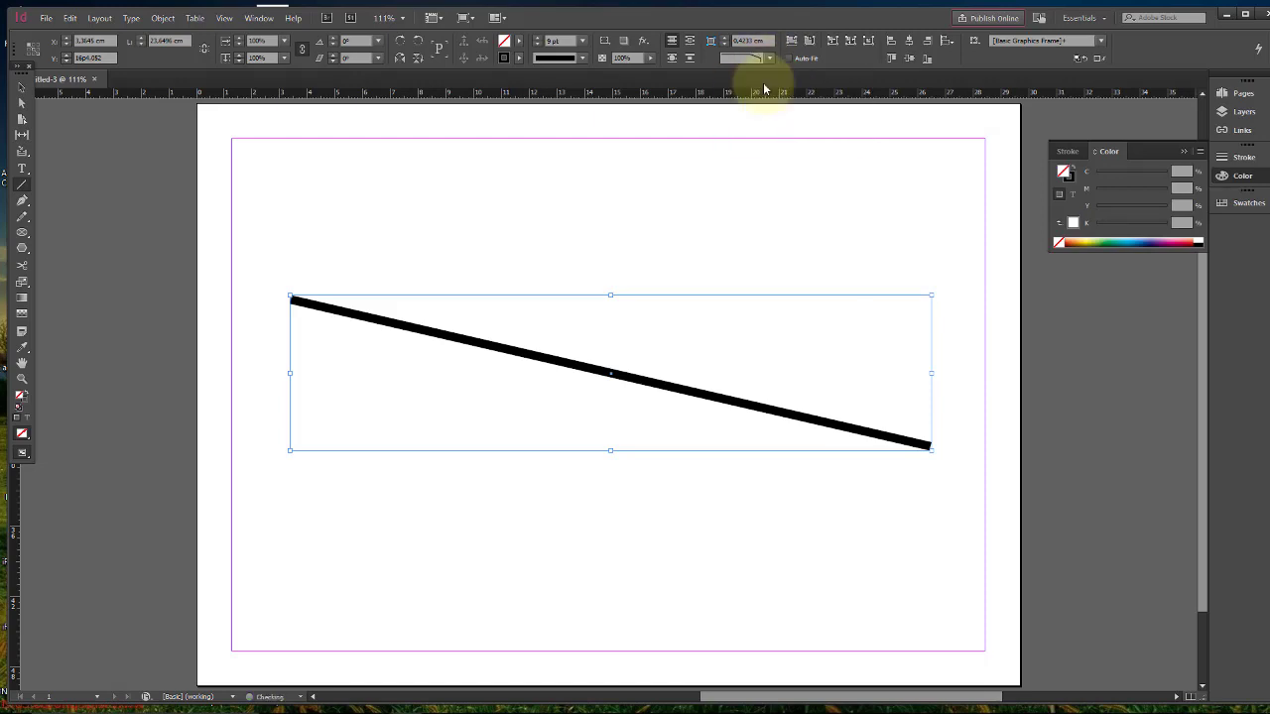
pyautogui.click(760, 60)
pyautogui.click(760, 76)
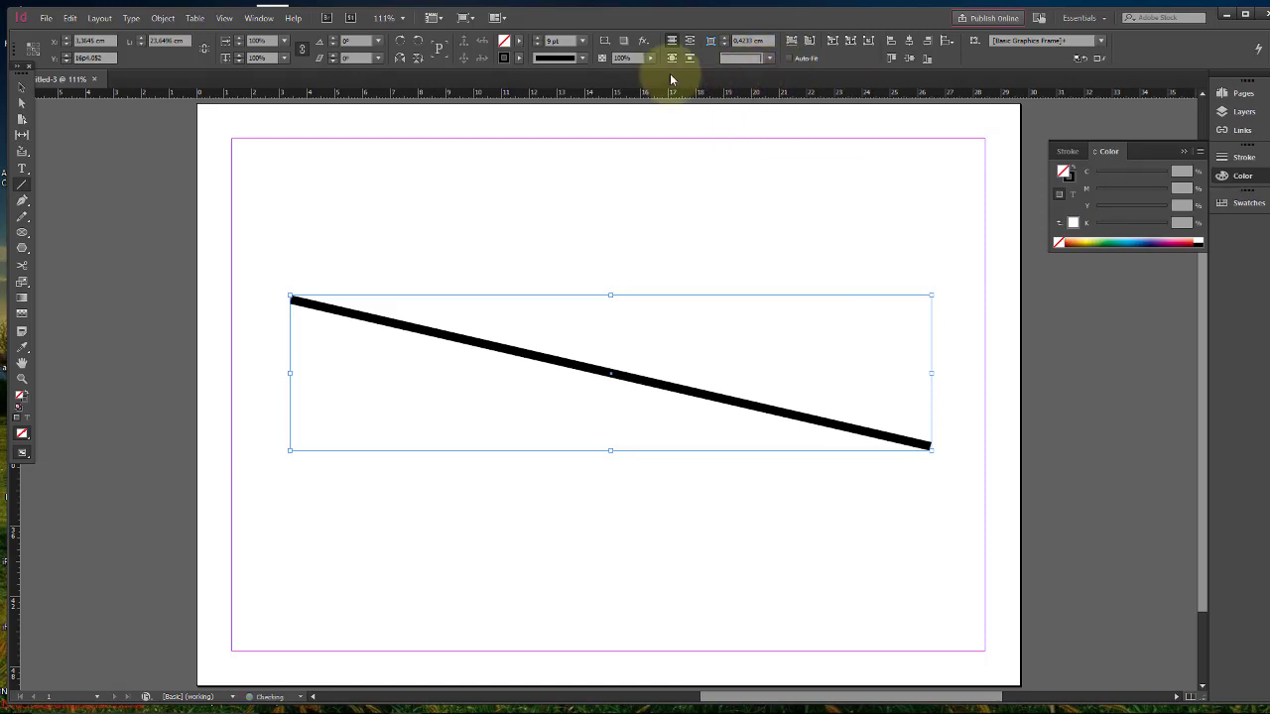
# Color the line's stroke C=100 M=0 Y=0 K=0 and try the Thin-Thick-Thin, Wavy and White Diamond stroke types
pyautogui.click(517, 57)
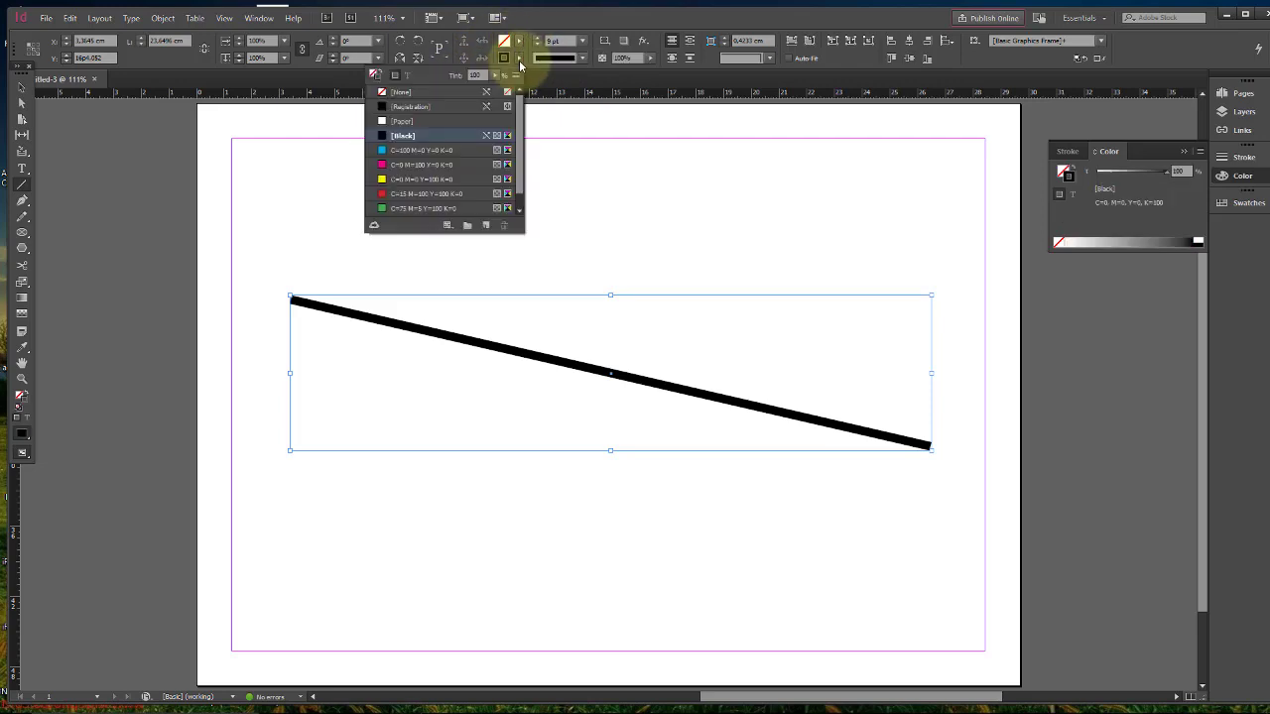
pyautogui.click(436, 150)
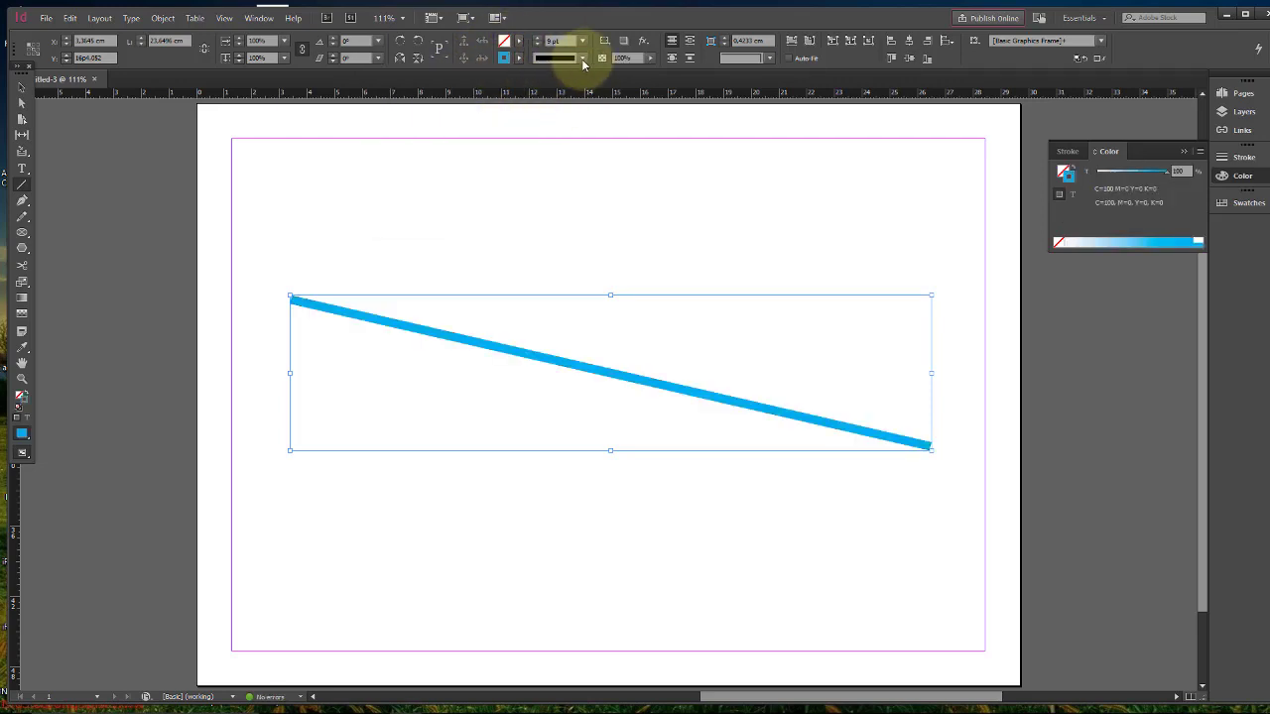
pyautogui.click(584, 59)
pyautogui.click(576, 142)
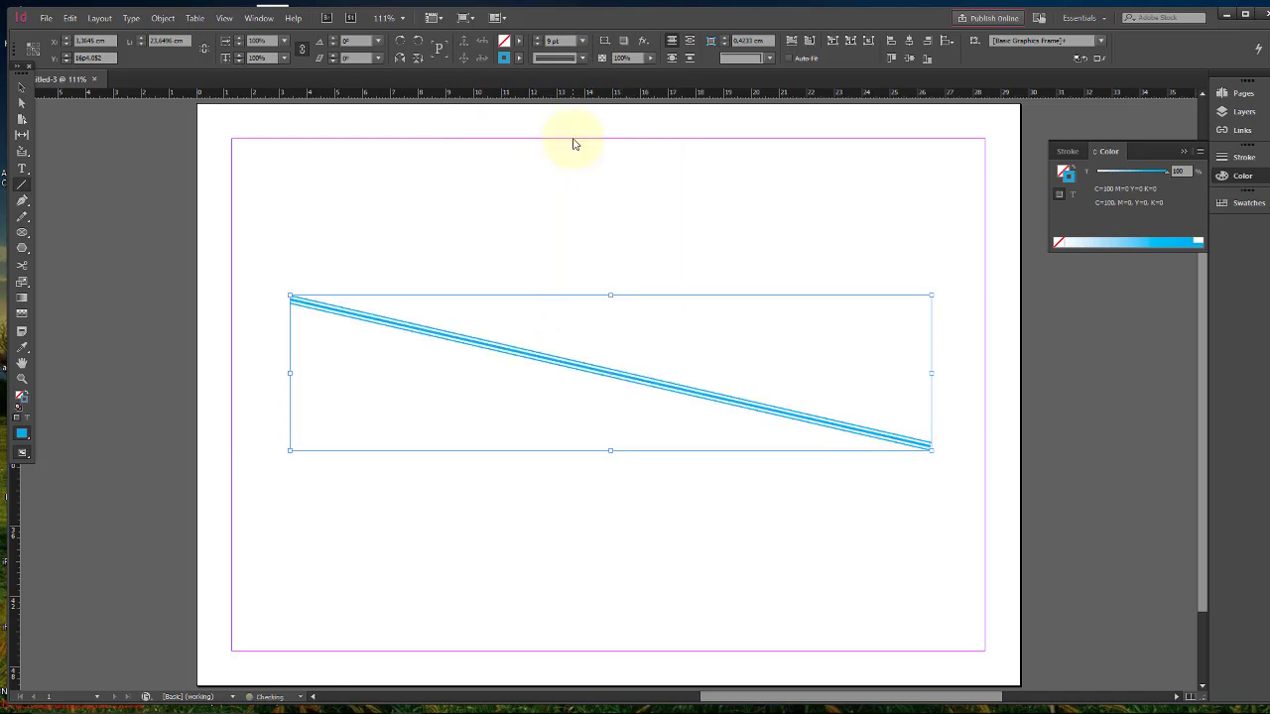
pyautogui.click(583, 58)
pyautogui.click(578, 272)
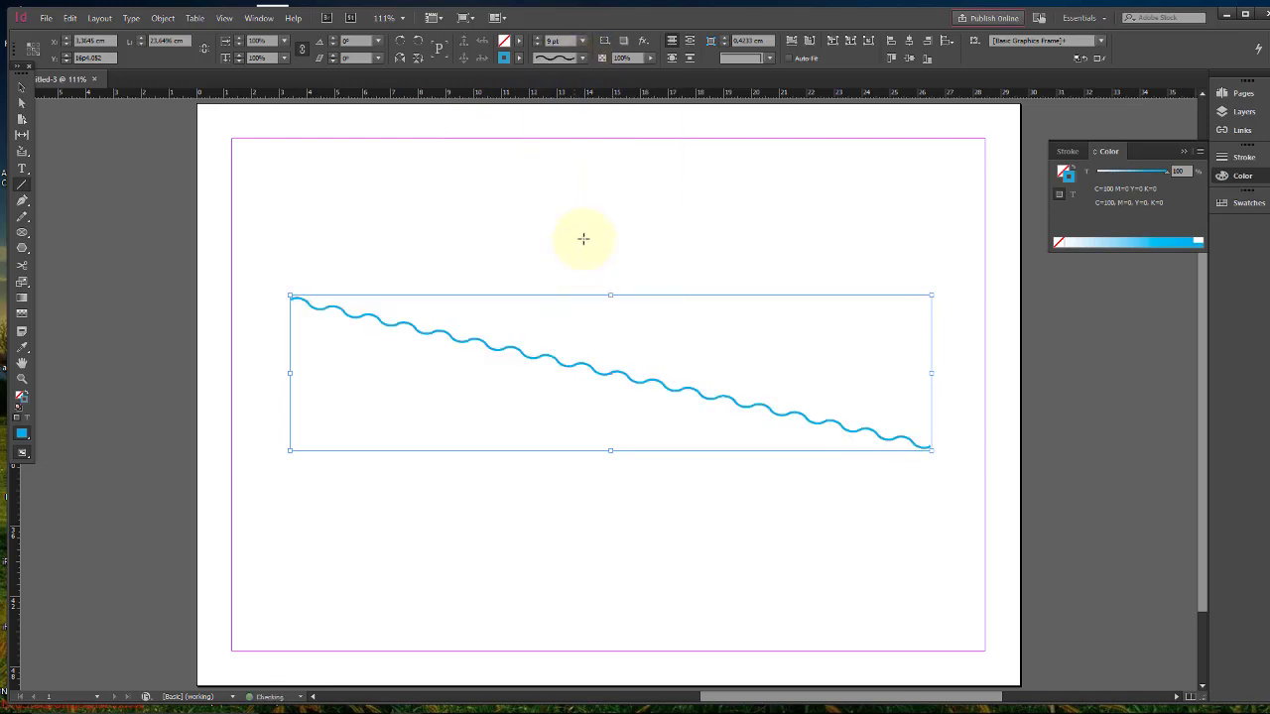
pyautogui.click(584, 58)
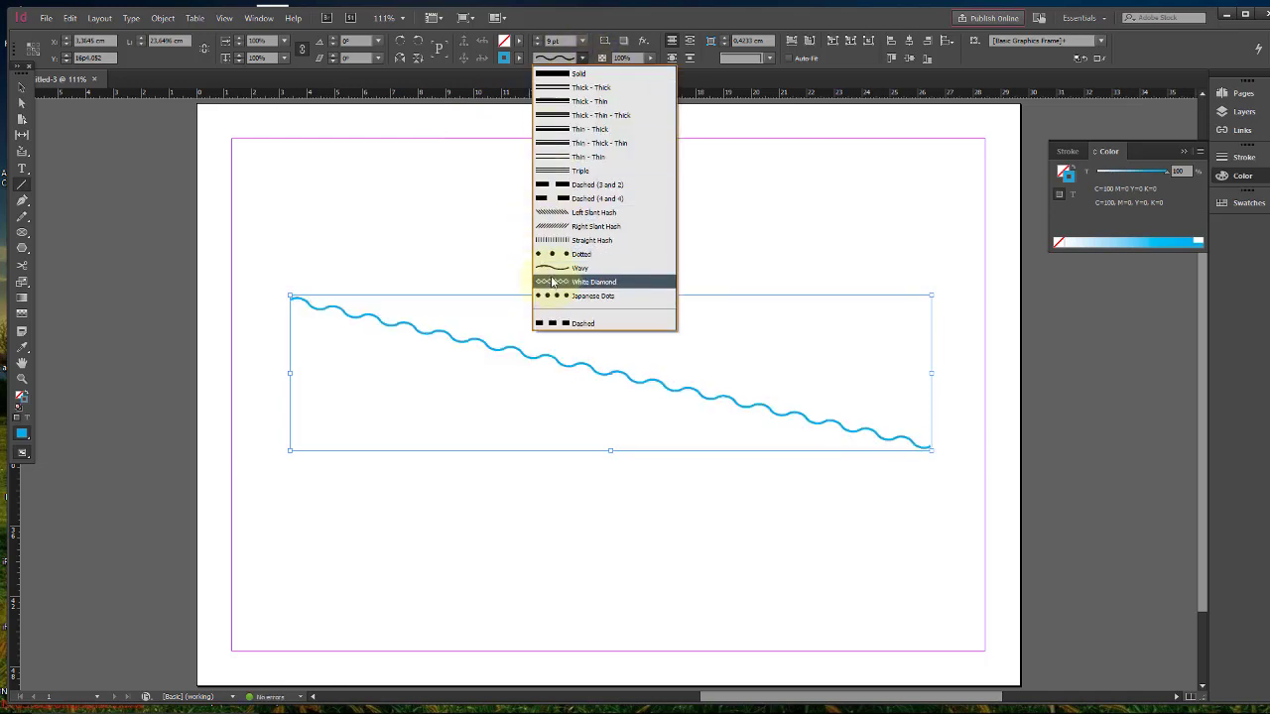
pyautogui.click(554, 282)
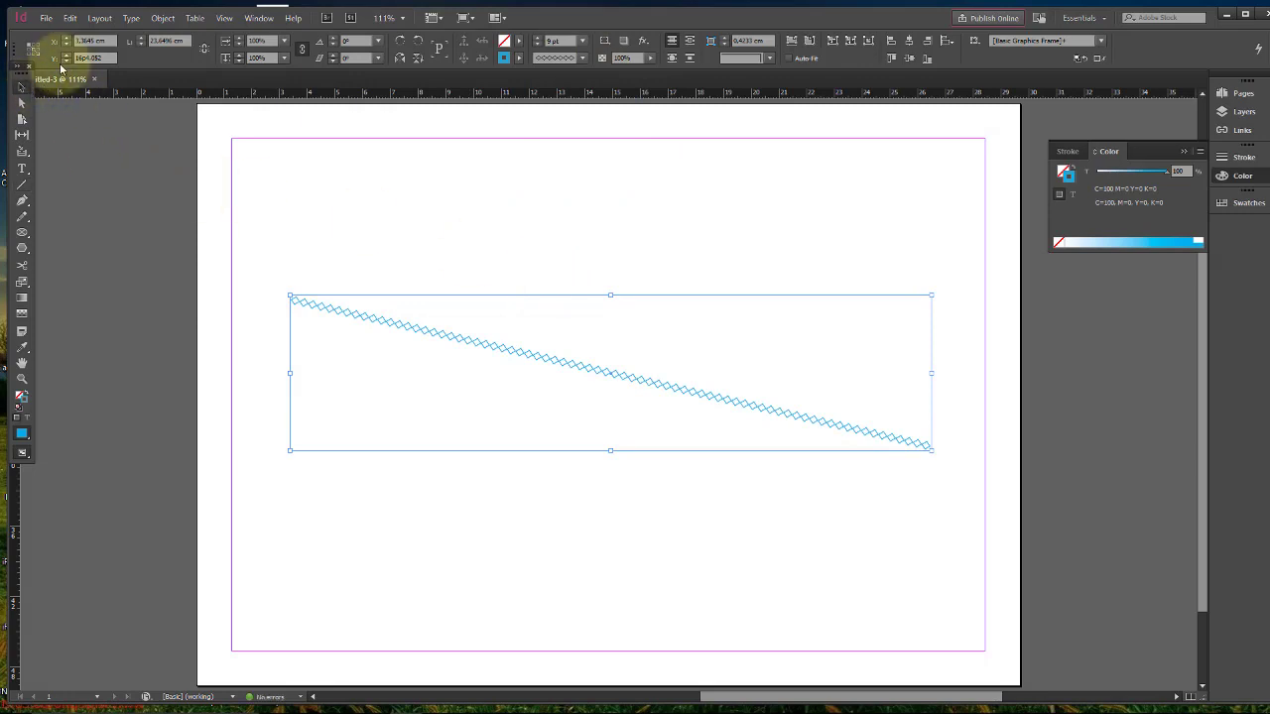
# Delete the line and draw a closed, curved freeform shape about 20.8 cm wide with the Pen tool
pyautogui.press('Delete')
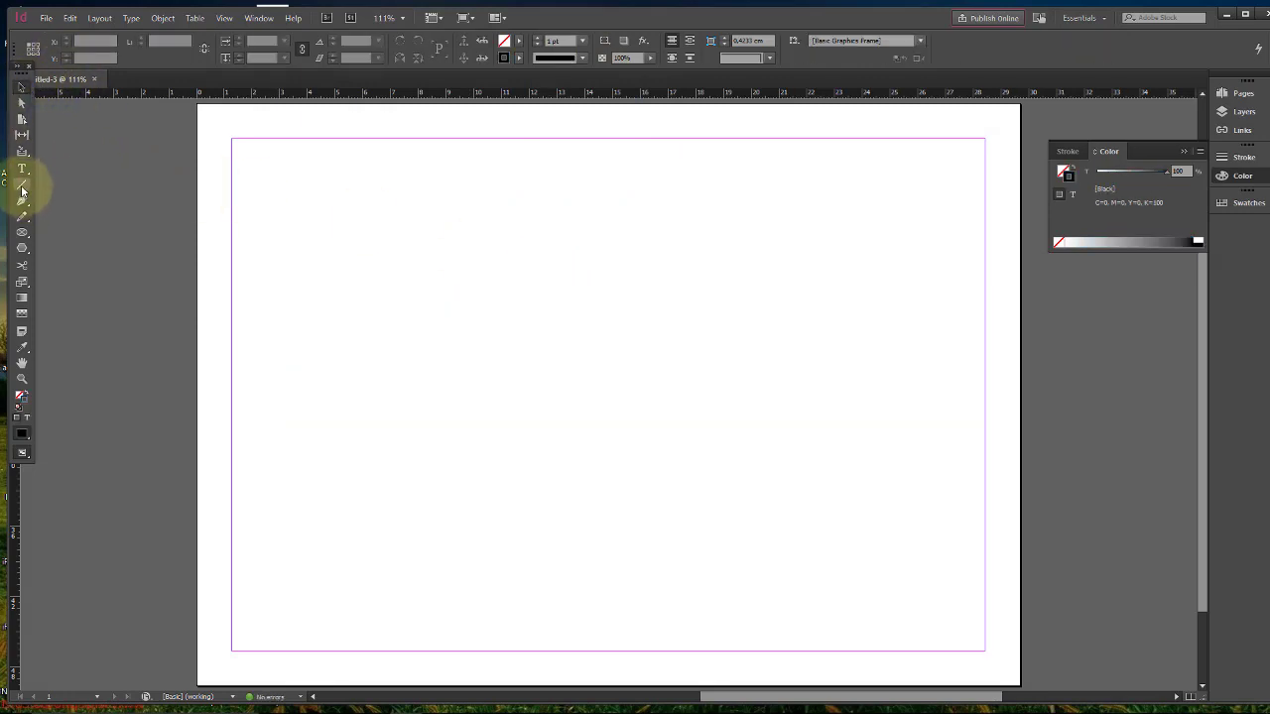
pyautogui.click(22, 200)
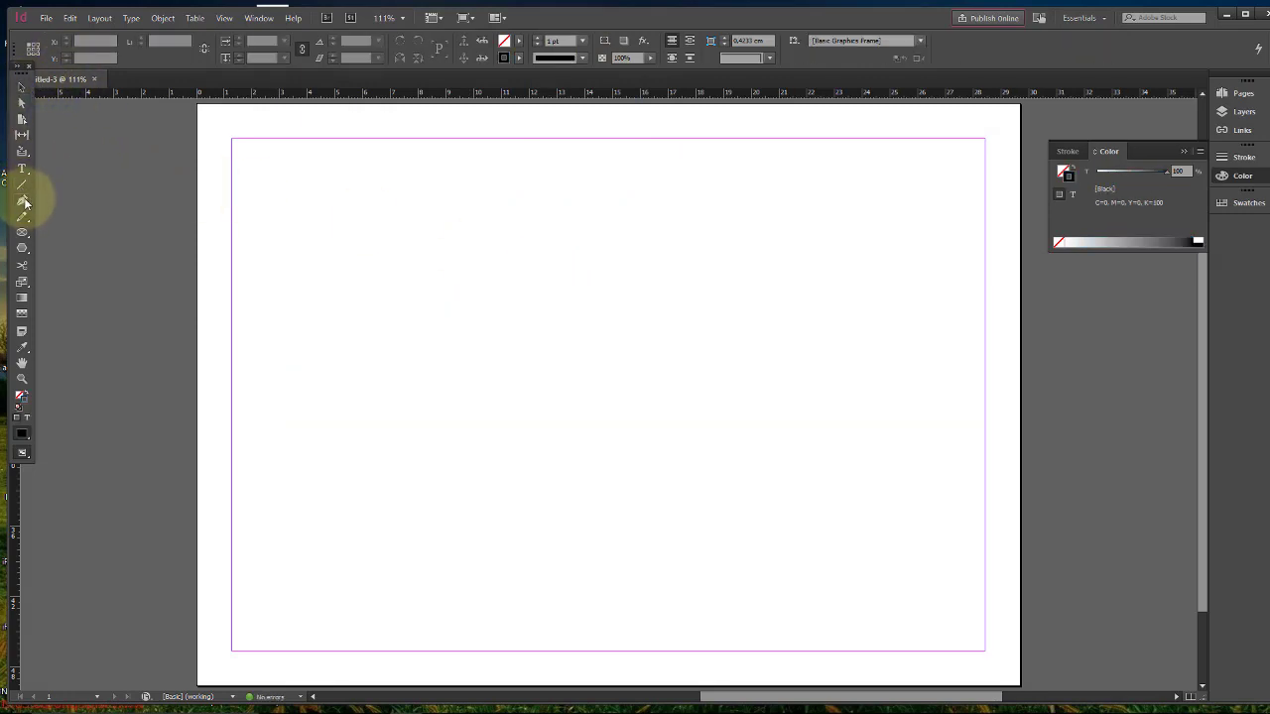
pyautogui.click(262, 295)
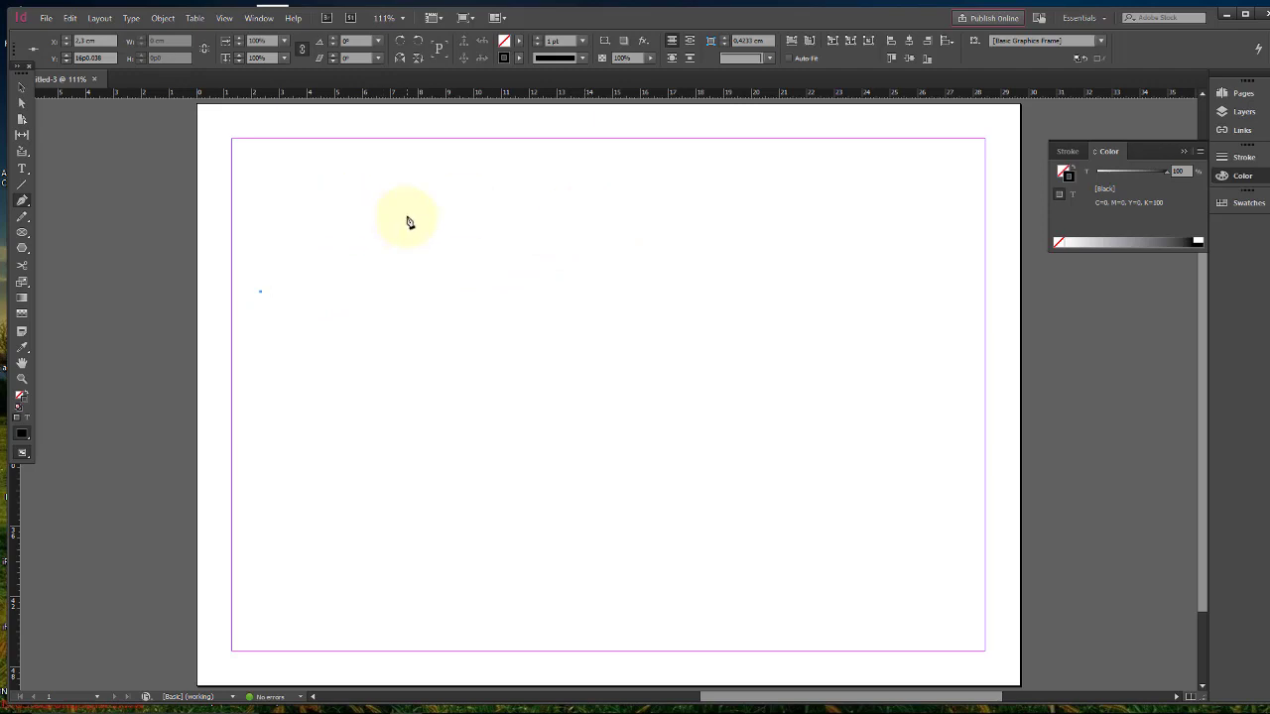
pyautogui.moveTo(643, 250); pyautogui.dragTo(914, 375)
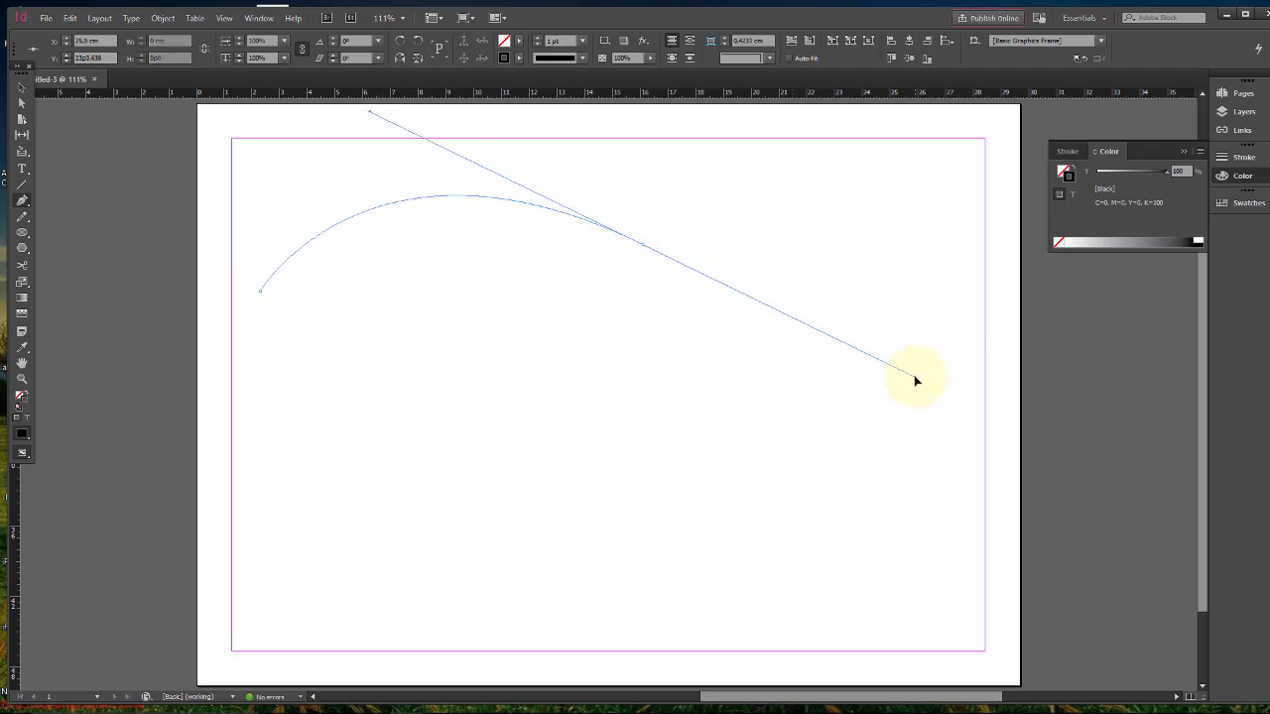
pyautogui.moveTo(797, 436); pyautogui.dragTo(773, 496)
pyautogui.moveTo(629, 493); pyautogui.dragTo(536, 407)
pyautogui.moveTo(438, 450); pyautogui.dragTo(400, 430)
pyautogui.moveTo(394, 375); pyautogui.dragTo(383, 363)
pyautogui.moveTo(256, 394); pyautogui.dragTo(243, 394)
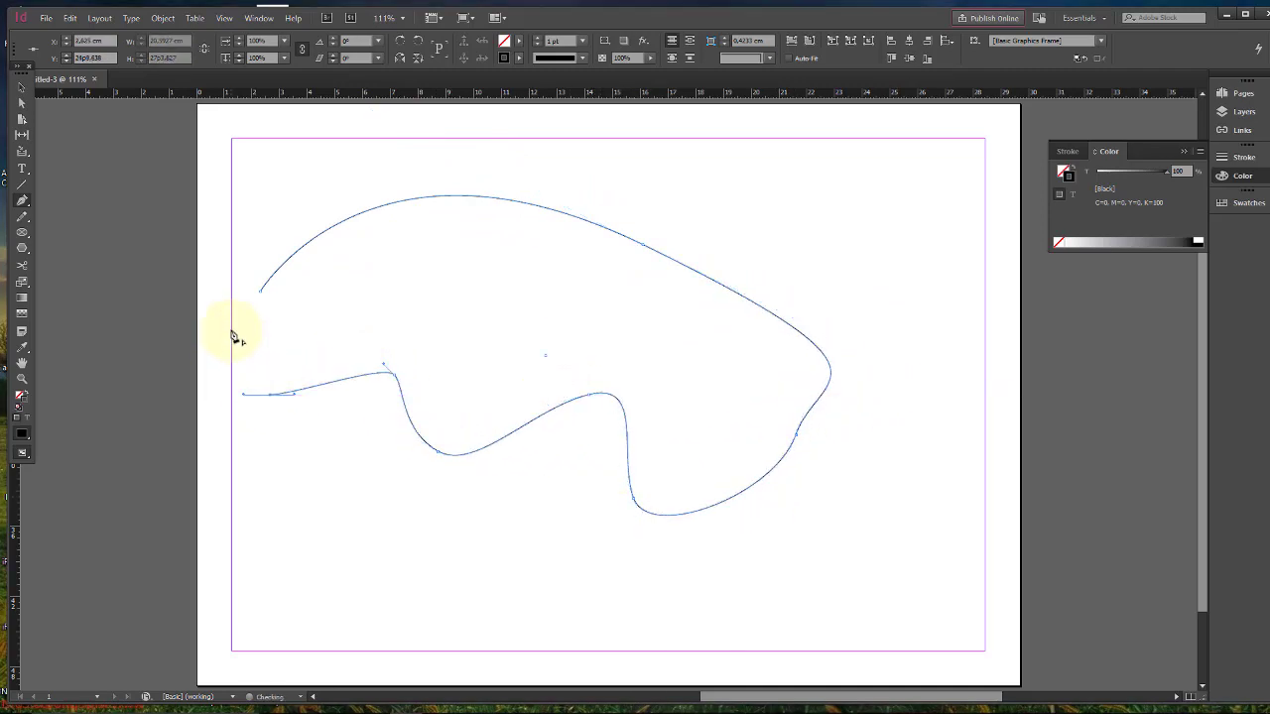
pyautogui.click(261, 292)
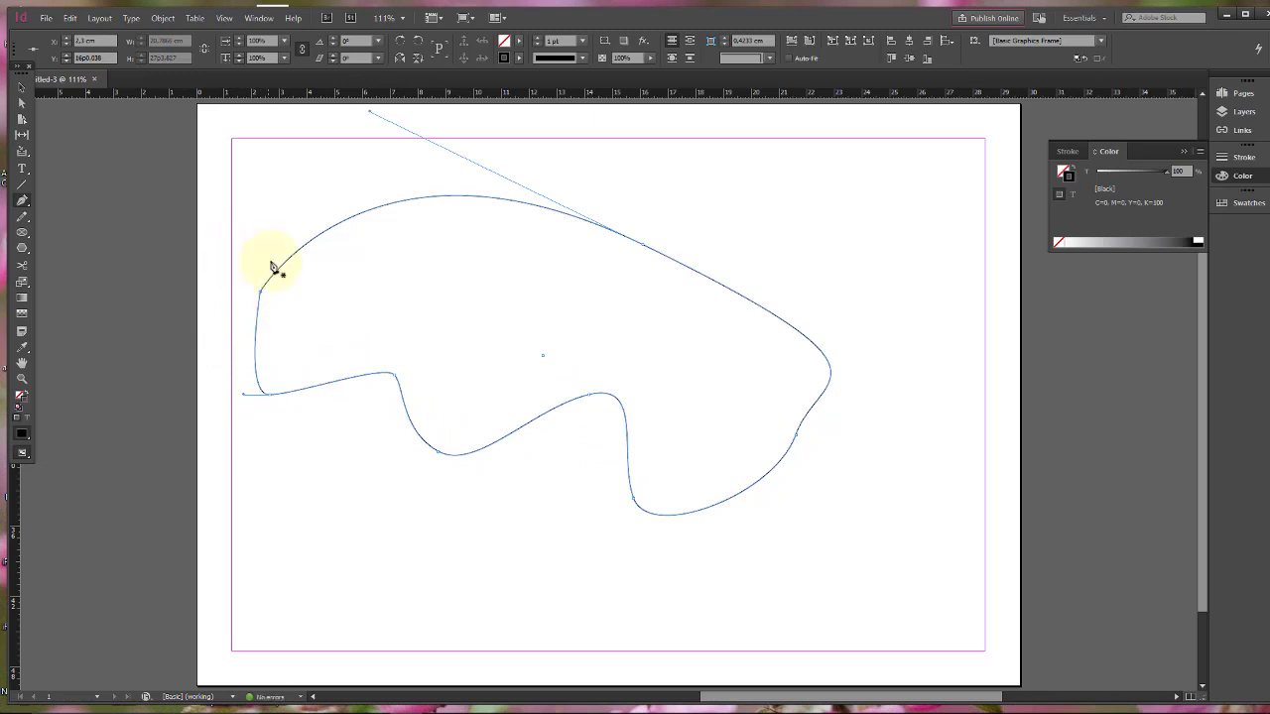
# Reshape the path's lower edge with Direct Selection, pulling the left anchors down and widening the central notch into a rounded arch
pyautogui.click(22, 104)
pyautogui.moveTo(397, 382); pyautogui.dragTo(312, 508)
pyautogui.moveTo(442, 456); pyautogui.dragTo(464, 537)
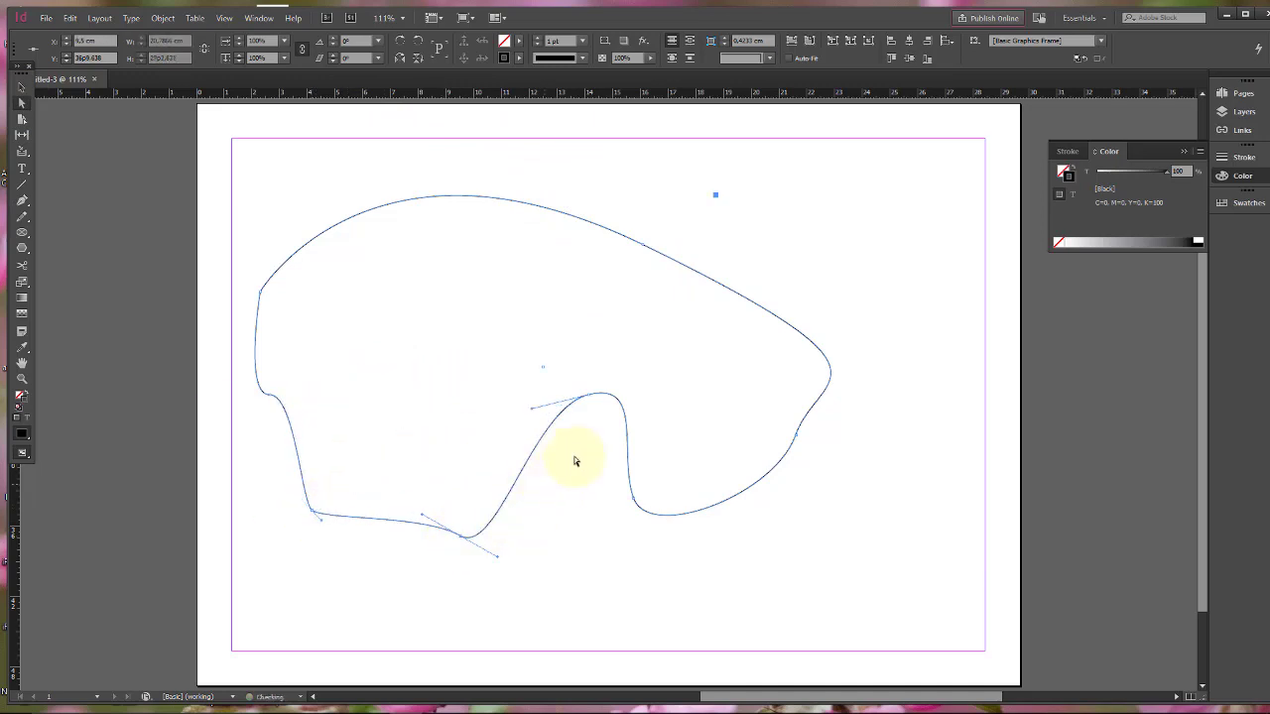
pyautogui.moveTo(526, 412); pyautogui.dragTo(418, 394)
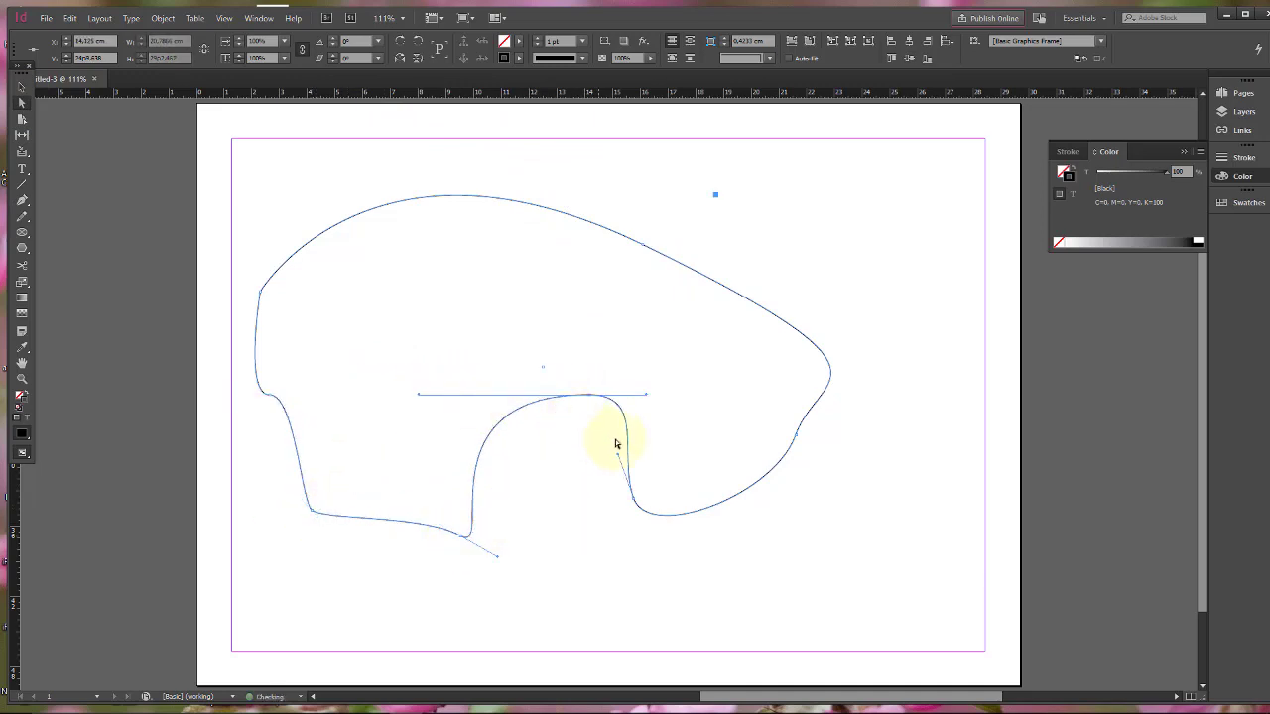
pyautogui.moveTo(573, 402); pyautogui.dragTo(544, 431)
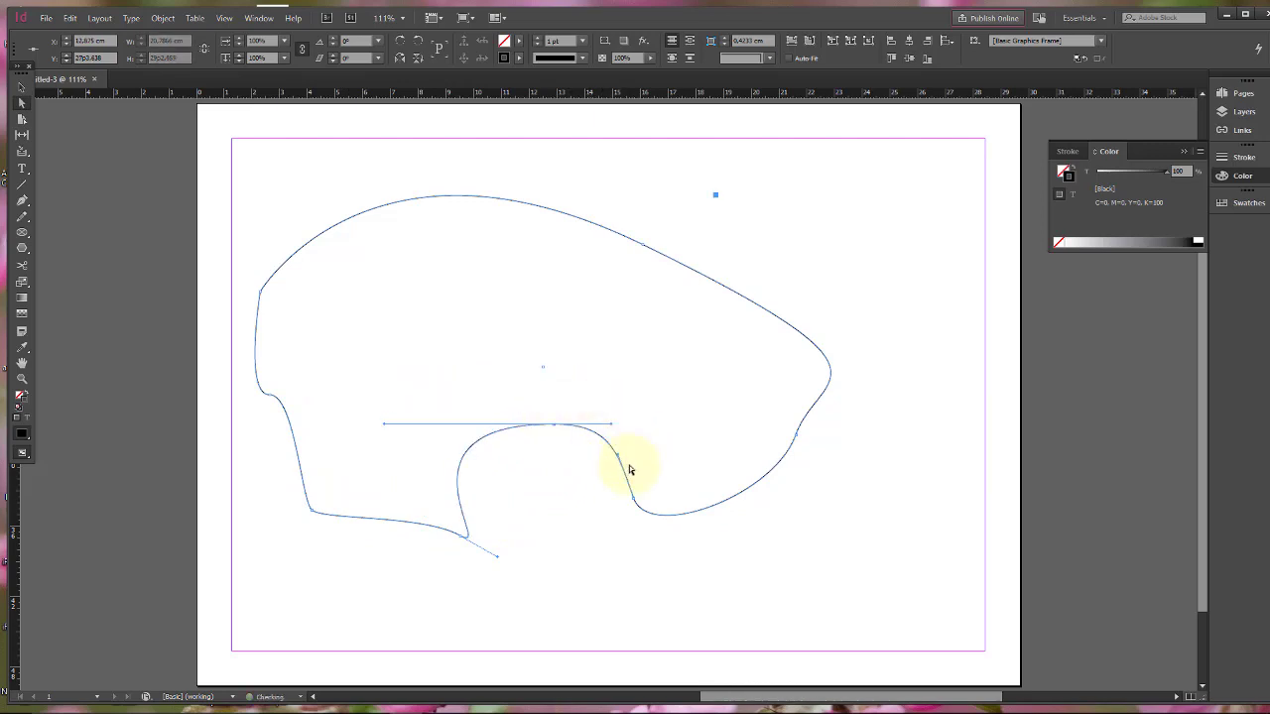
pyautogui.moveTo(634, 504); pyautogui.dragTo(671, 524)
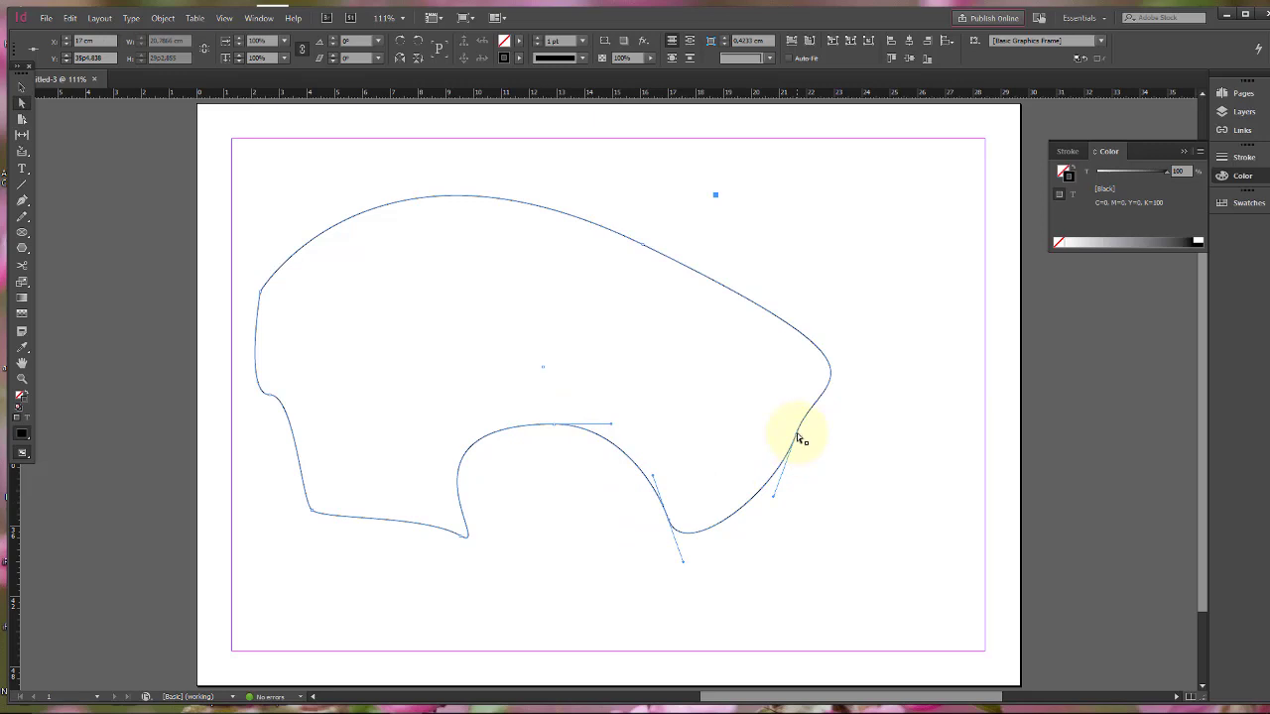
# Pull the shape's right-side anchor outward and adjust the top anchor and its handles to round the upper curve
pyautogui.moveTo(801, 438); pyautogui.dragTo(877, 439)
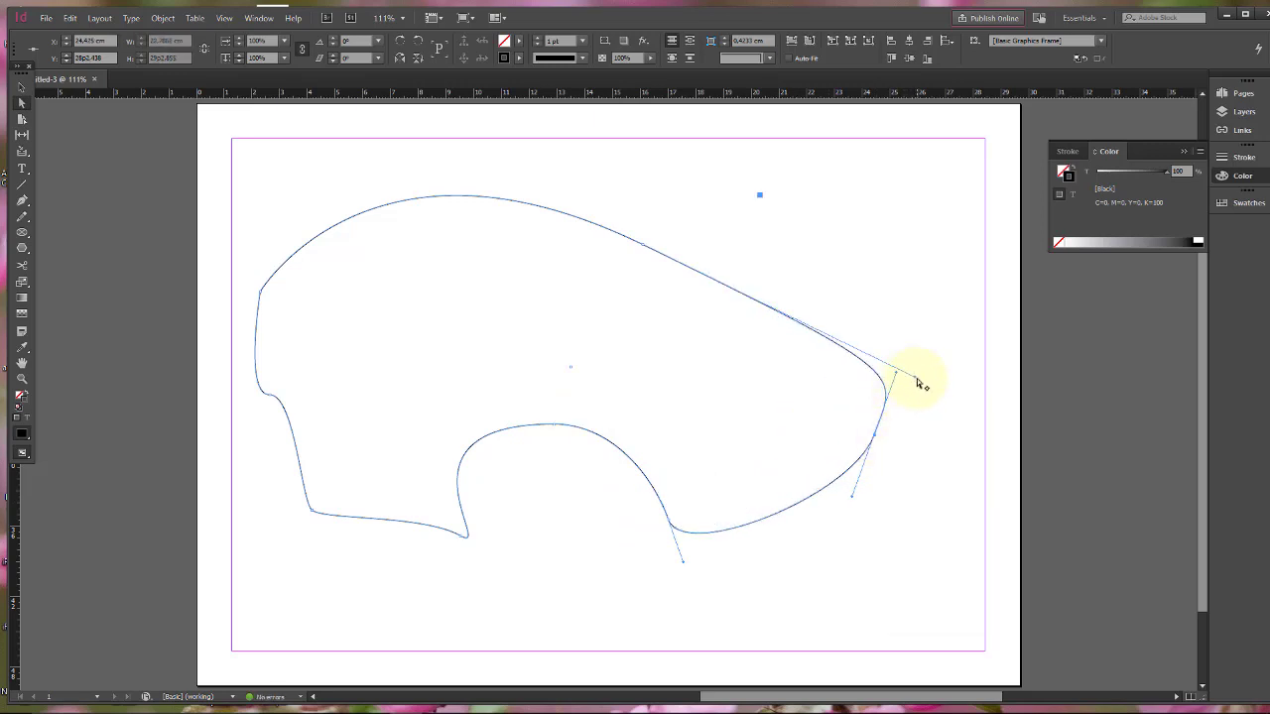
pyautogui.moveTo(914, 379); pyautogui.dragTo(850, 308)
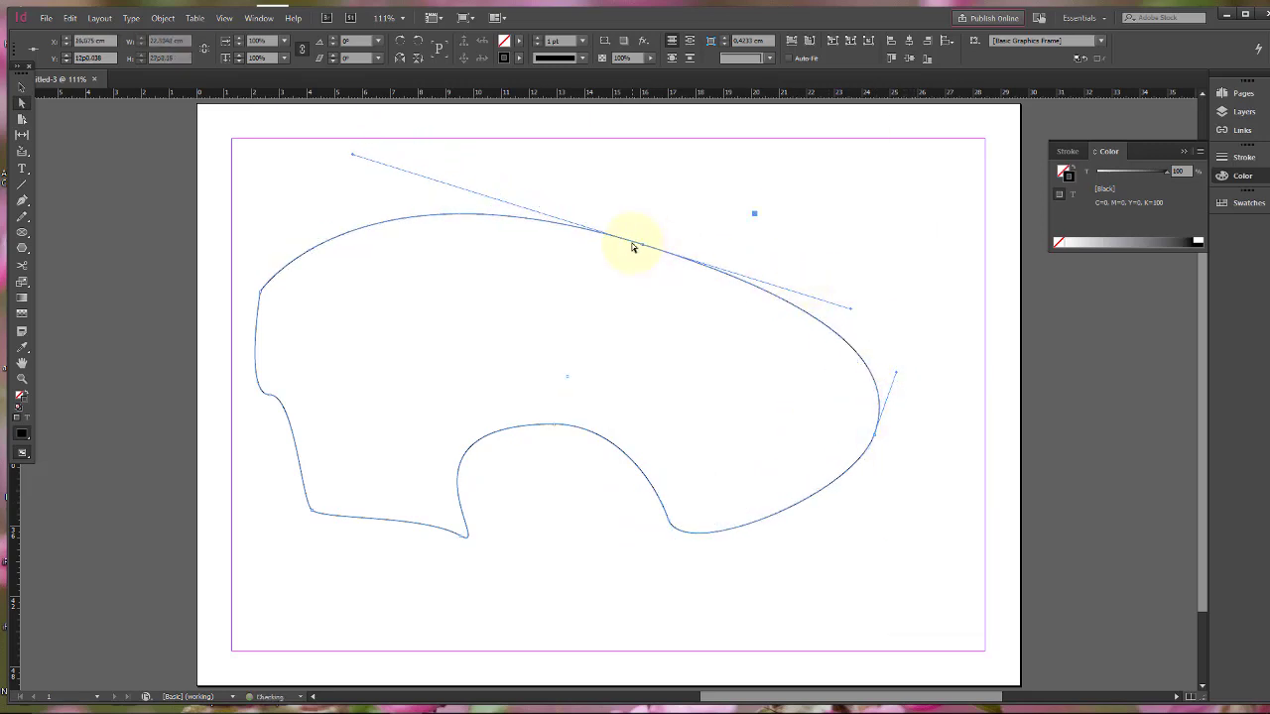
pyautogui.moveTo(641, 244); pyautogui.dragTo(655, 201)
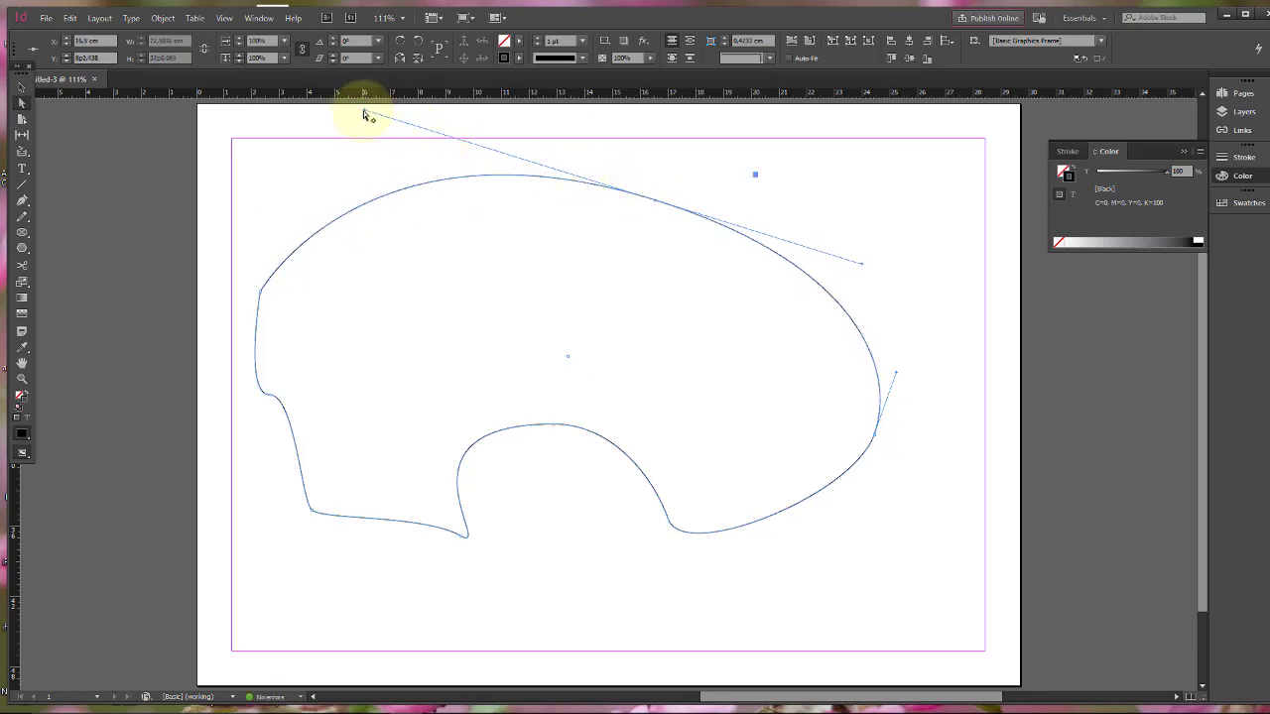
pyautogui.moveTo(365, 114); pyautogui.dragTo(375, 138)
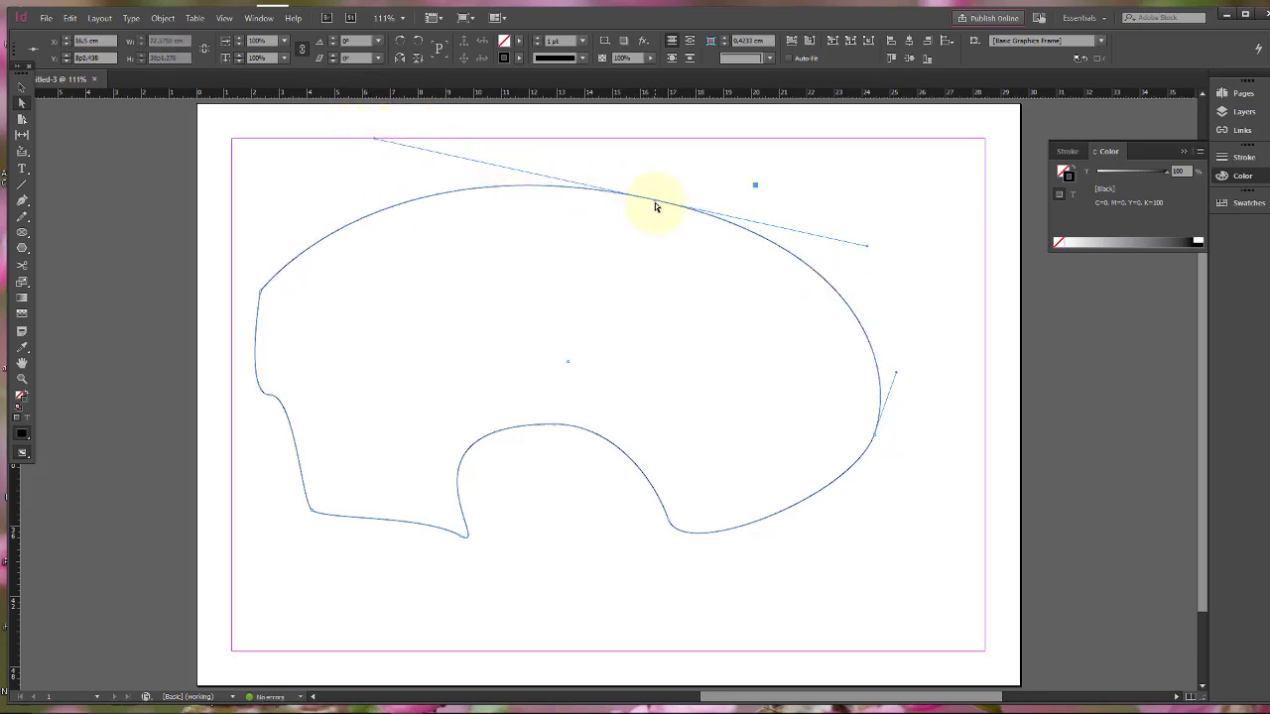
pyautogui.moveTo(655, 206); pyautogui.dragTo(610, 200)
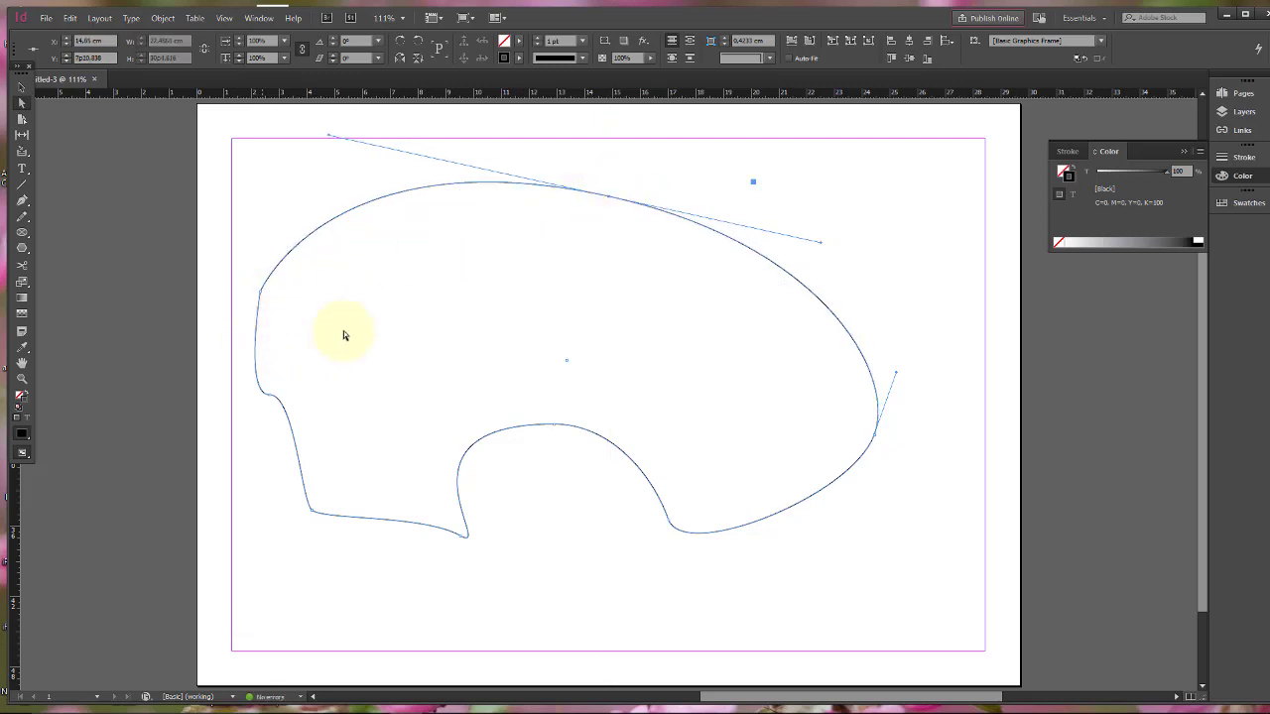
# Fill the shape with C=100 M=0 Y=0 K=0 and color its stroke C=0 M=0 Y=100 K=0
pyautogui.click(521, 41)
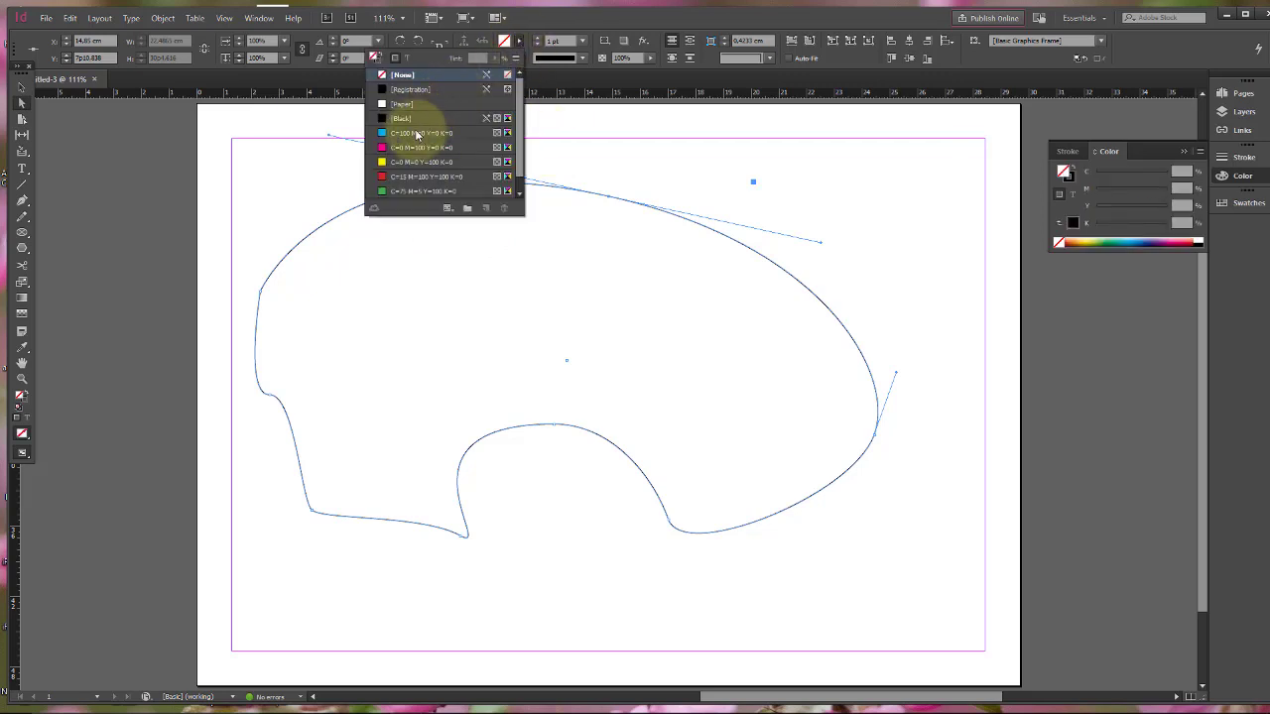
pyautogui.click(418, 134)
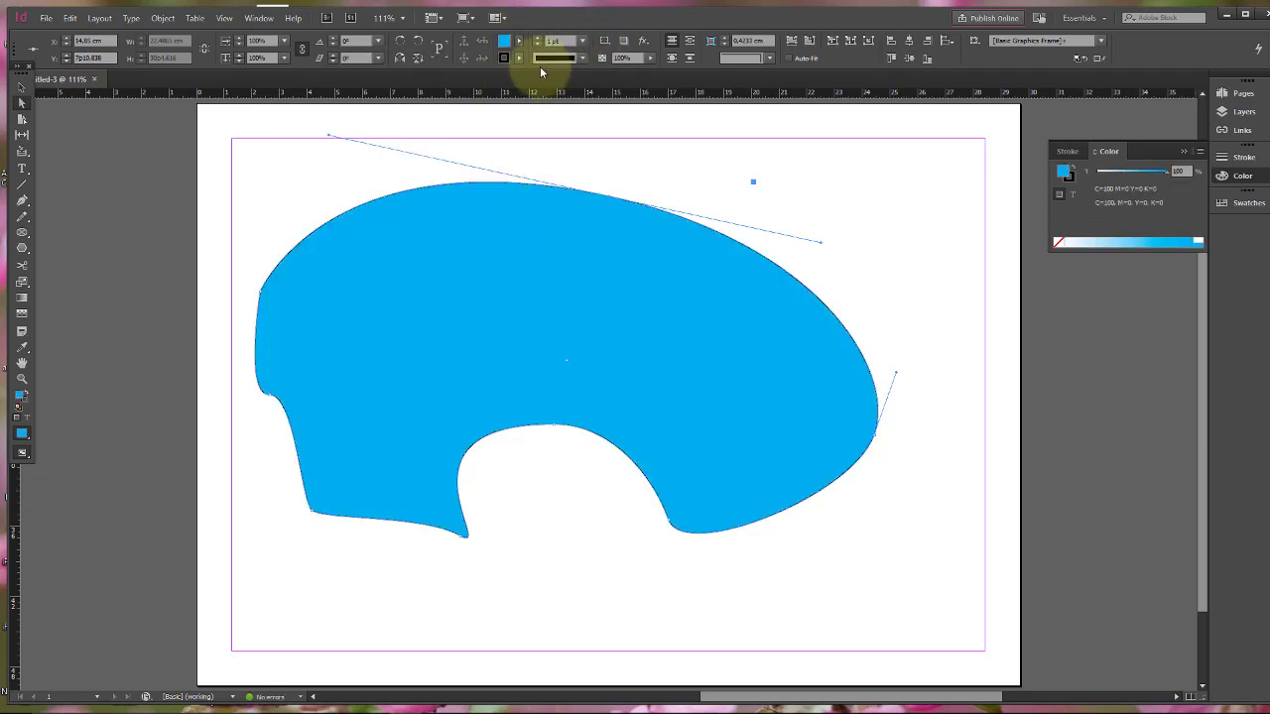
pyautogui.click(519, 58)
pyautogui.click(423, 135)
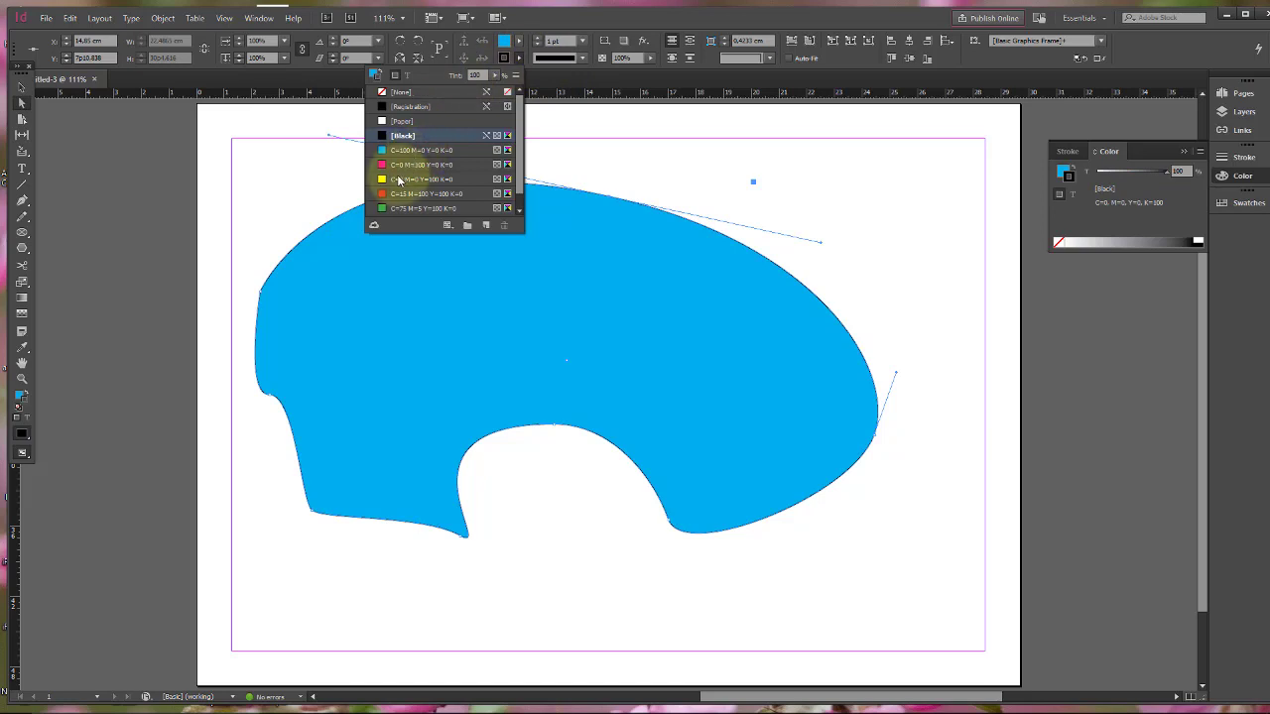
pyautogui.click(392, 178)
# Increase the shape's stroke weight to 9 pt
pyautogui.click(539, 37)
pyautogui.click(539, 37)
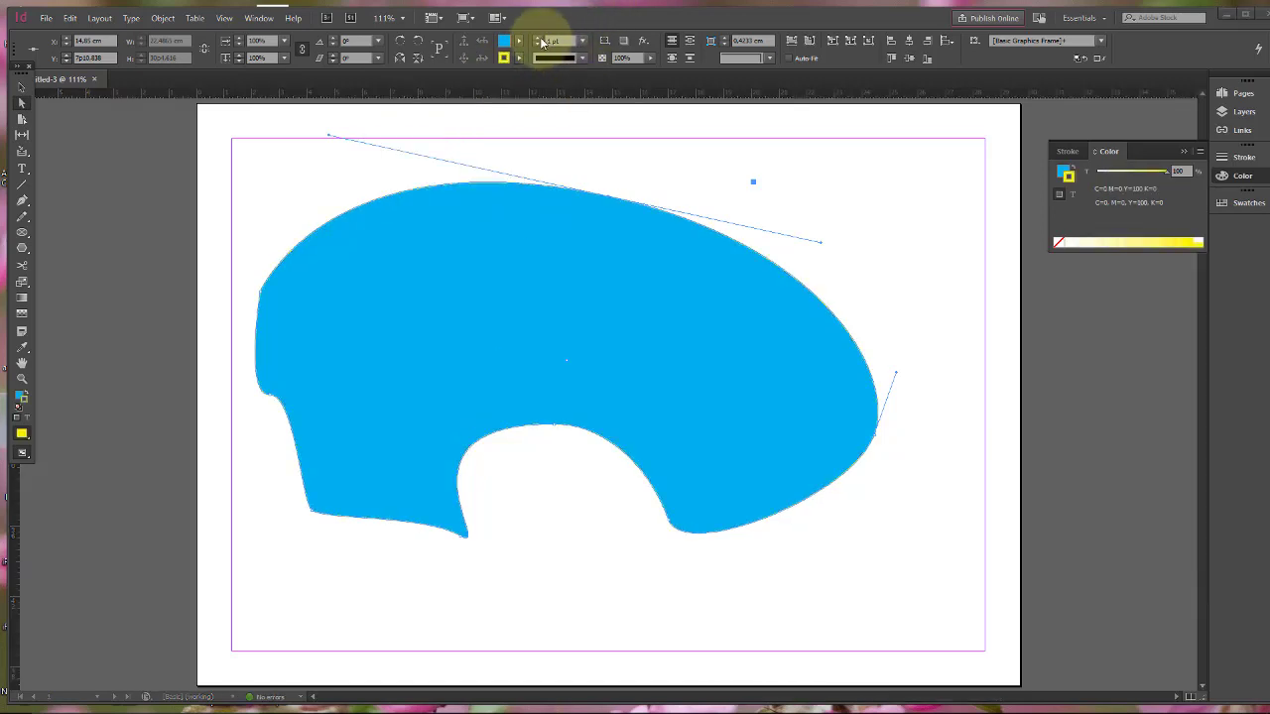
pyautogui.click(538, 37)
pyautogui.click(539, 38)
pyautogui.click(539, 37)
pyautogui.click(538, 38)
pyautogui.click(538, 38)
pyautogui.click(539, 38)
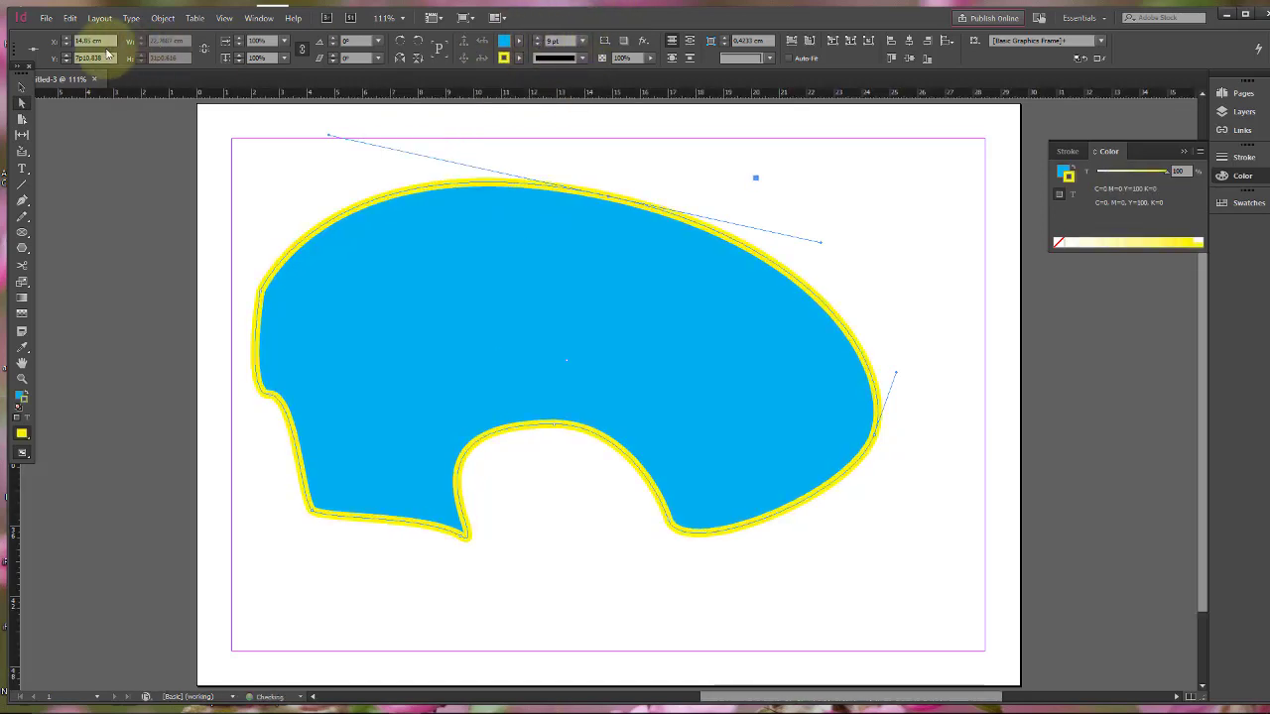
# Select the whole shape and place the image cool_nature-wallpaper-1680x1050.jpg inside it
pyautogui.click(22, 91)
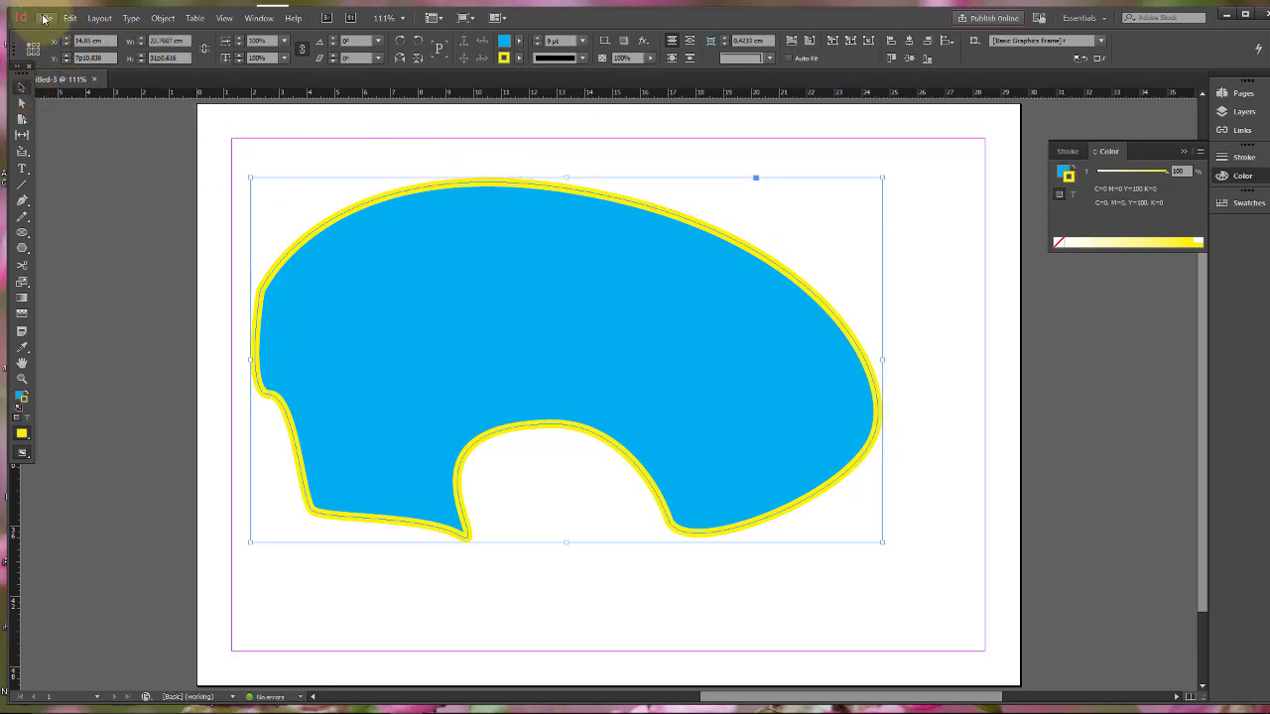
pyautogui.click(46, 18)
pyautogui.click(96, 204)
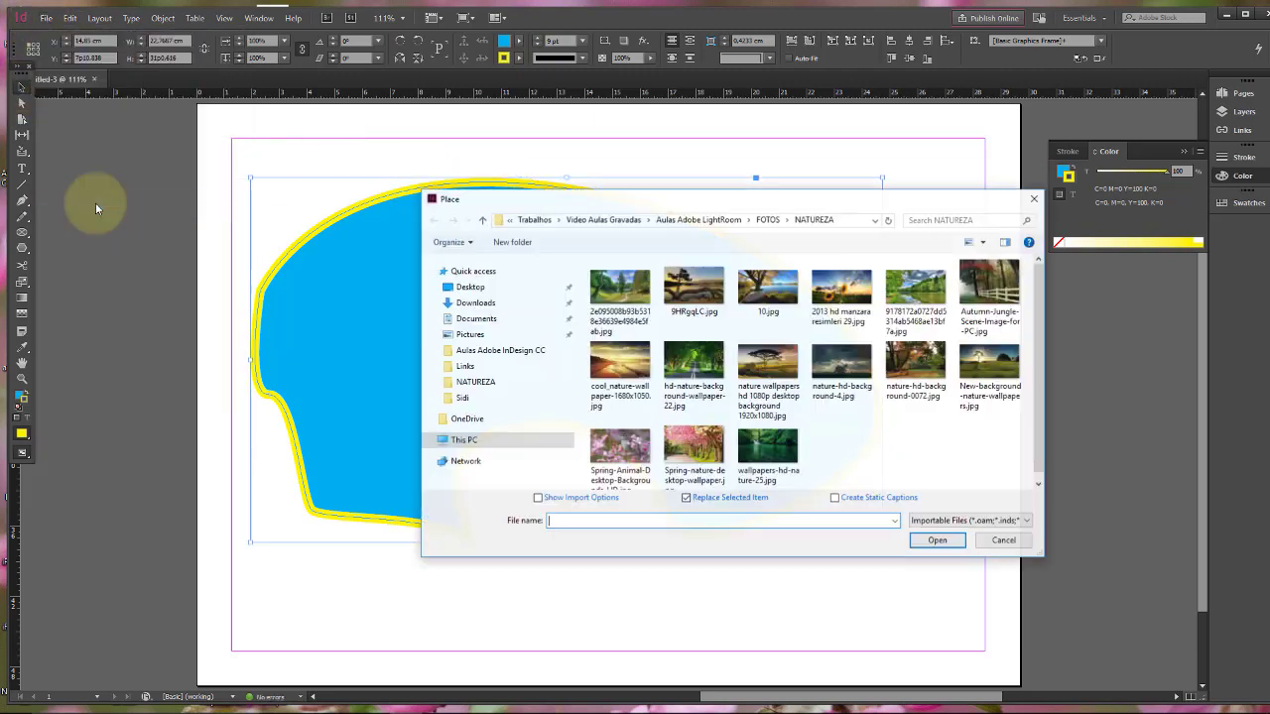
pyautogui.click(619, 363)
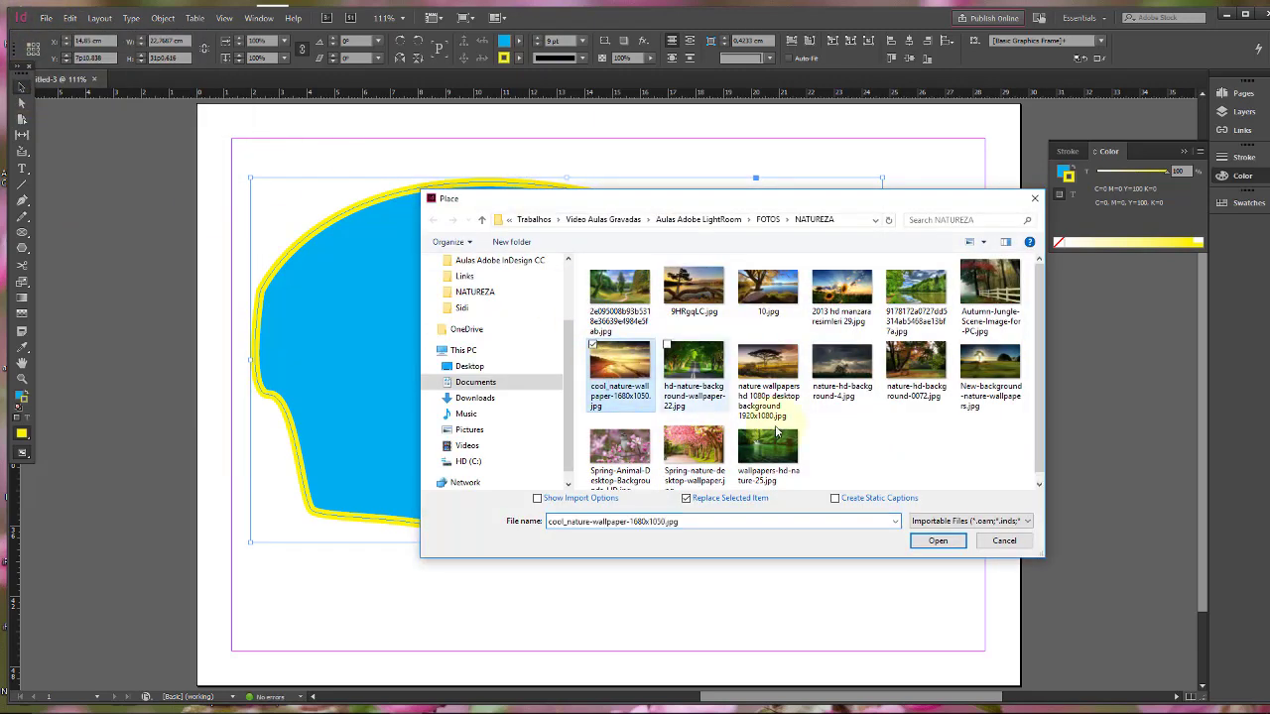
pyautogui.click(937, 541)
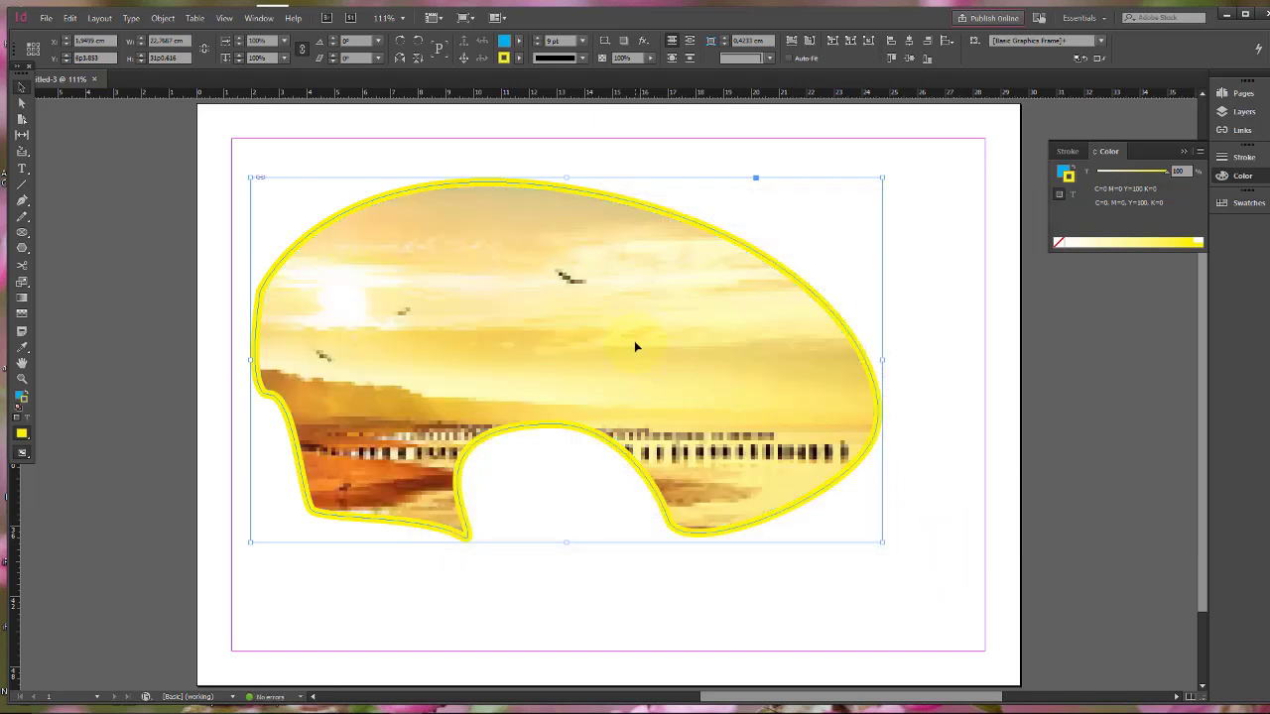
# Select the photo inside the shape and scale it down to about 26 cm wide so more of the beach scene fits the frame
pyautogui.hotkey('ctrl', '-')
pyautogui.hotkey('ctrl', '-')
pyautogui.hotkey('ctrl', '-')
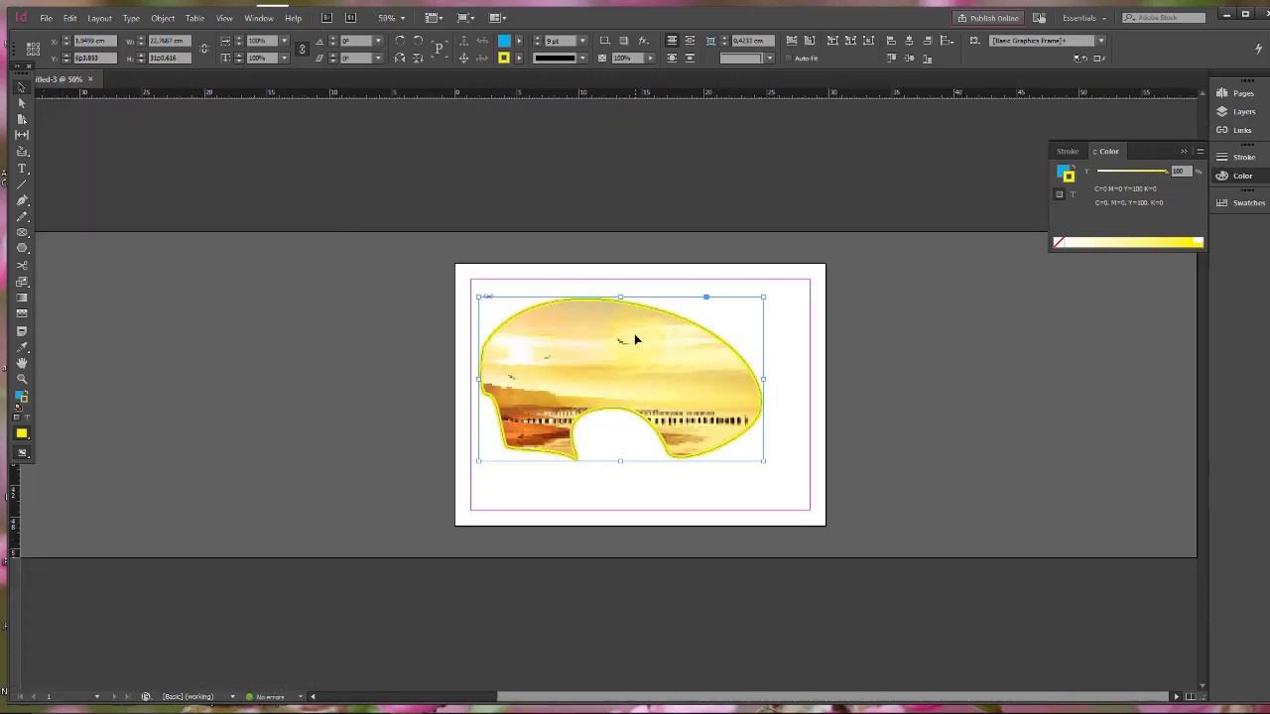
pyautogui.hotkey('ctrl', '-')
pyautogui.hotkey('ctrl', '-')
pyautogui.hotkey('ctrl', '-')
pyautogui.hotkey('ctrl', '-')
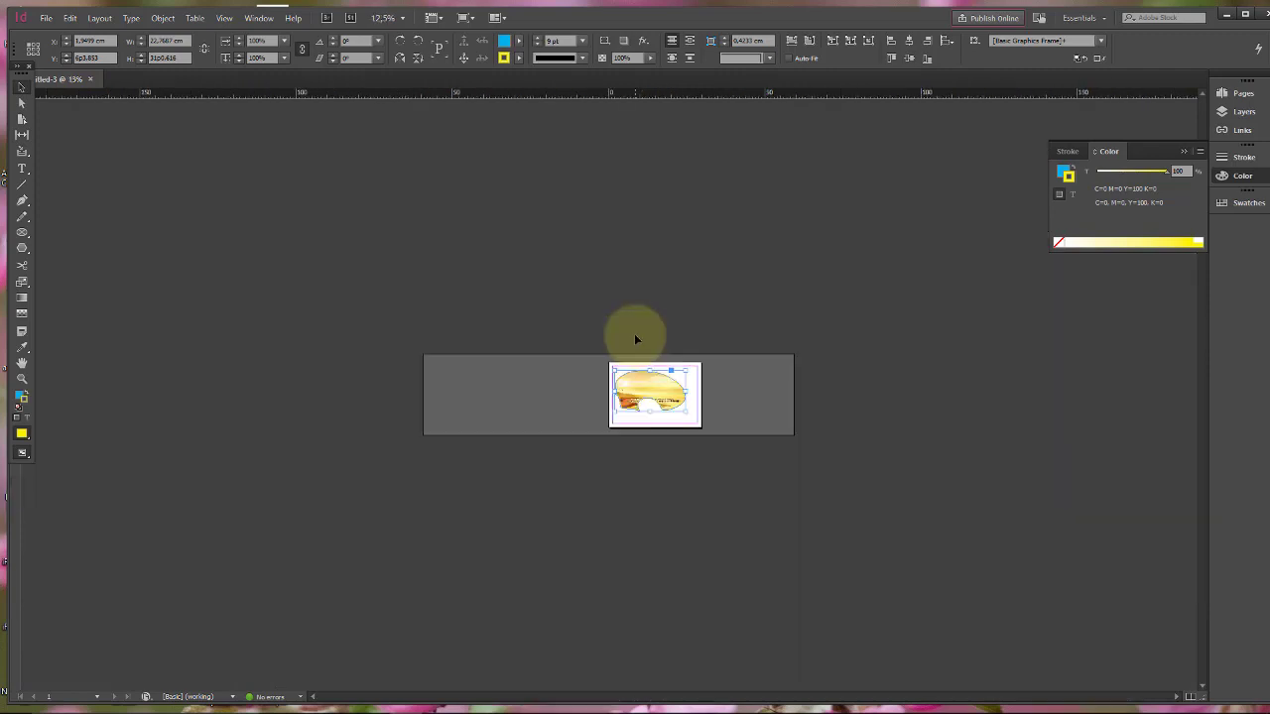
pyautogui.doubleClick(658, 380)
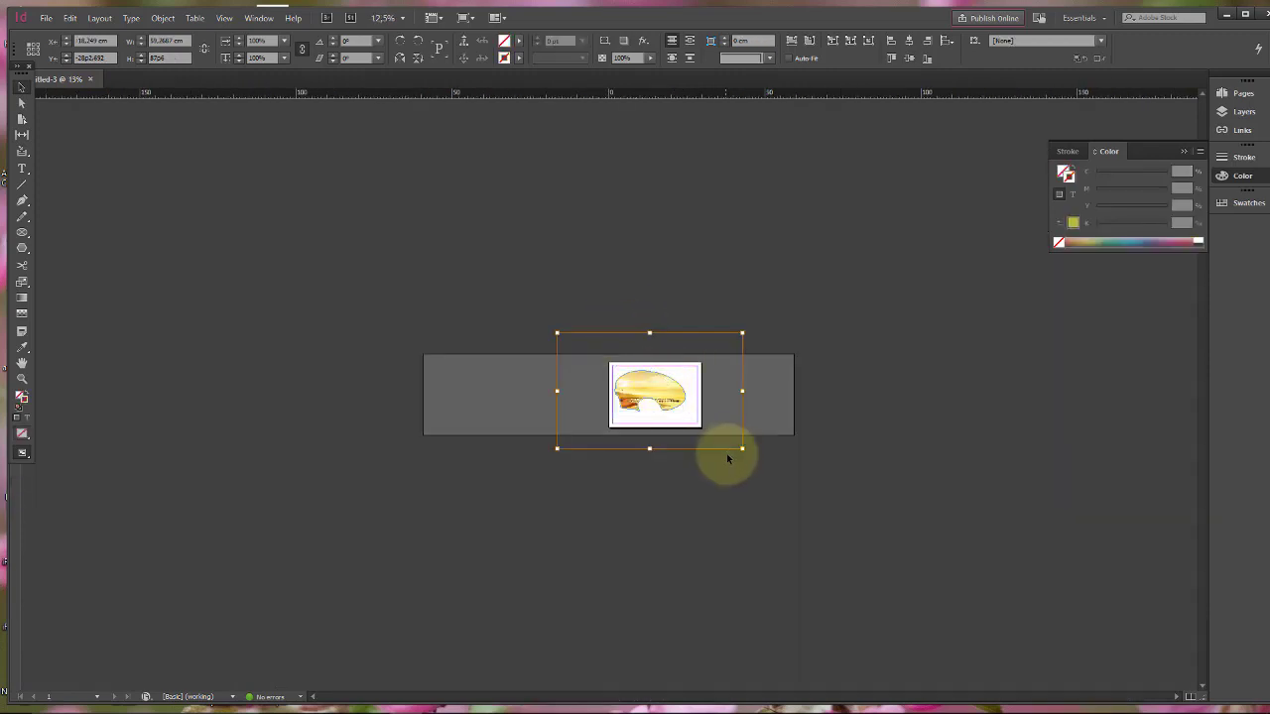
pyautogui.moveTo(737, 448); pyautogui.dragTo(689, 419)
pyautogui.moveTo(556, 332); pyautogui.dragTo(605, 354)
pyautogui.hotkey('ctrl', '=')
pyautogui.hotkey('ctrl', '=')
pyautogui.hotkey('ctrl', '=')
pyautogui.hotkey('ctrl', '=')
pyautogui.hotkey('ctrl', '=')
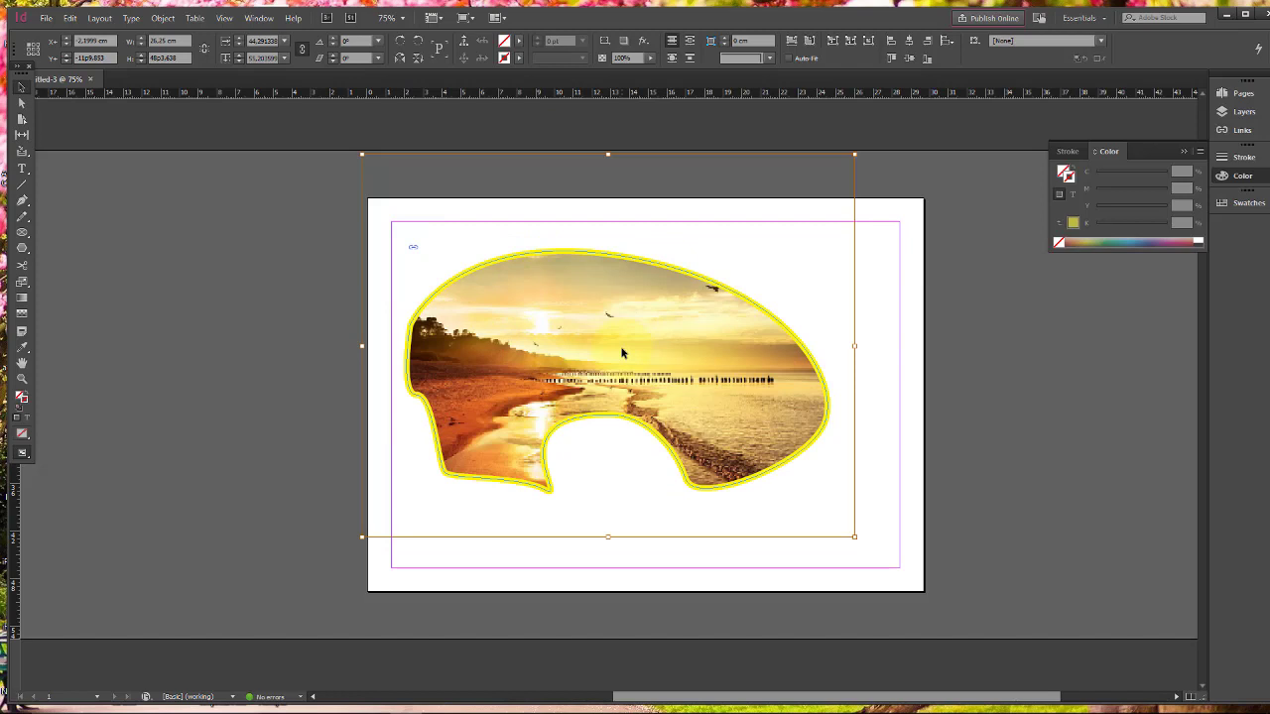
# Delete the freeform shape together with its placed photo
pyautogui.click(879, 266)
pyautogui.click(766, 344)
pyautogui.press('Delete')
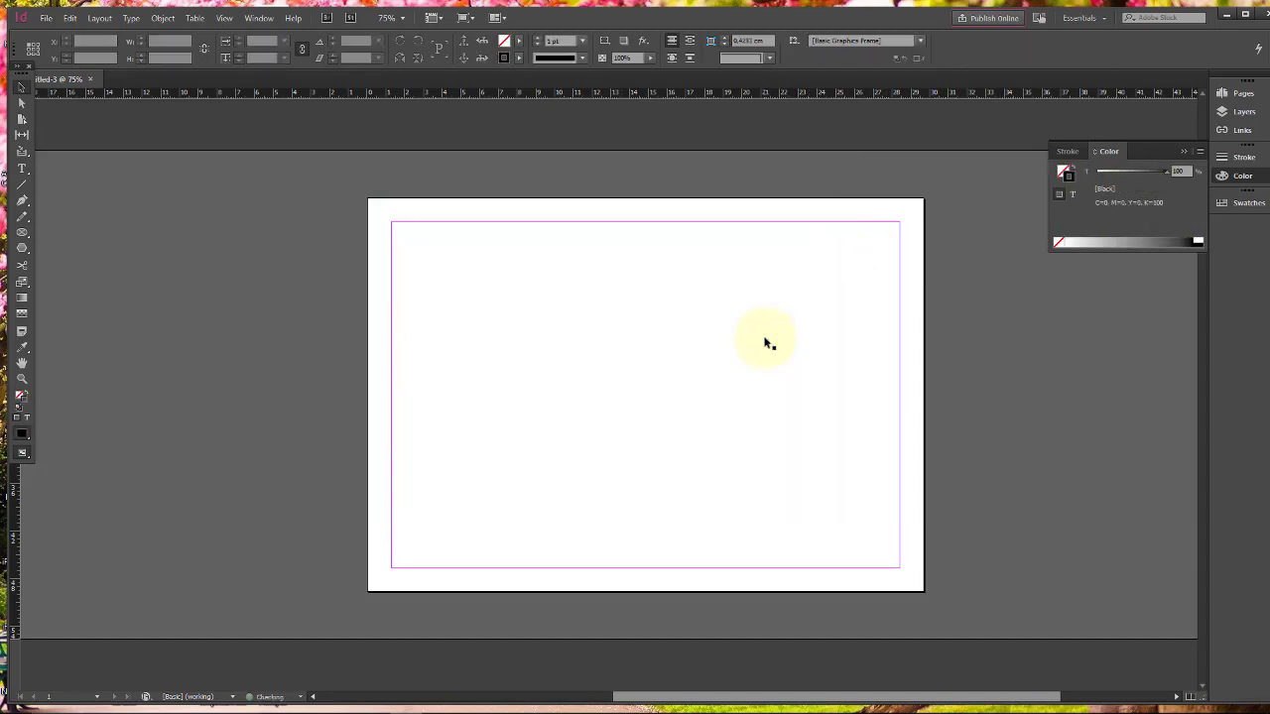
# Sketch several separate freeform curves across the page with the Pencil tool, plus a round loop about 4.5 cm wide above them
pyautogui.hotkey('ctrl', '=')
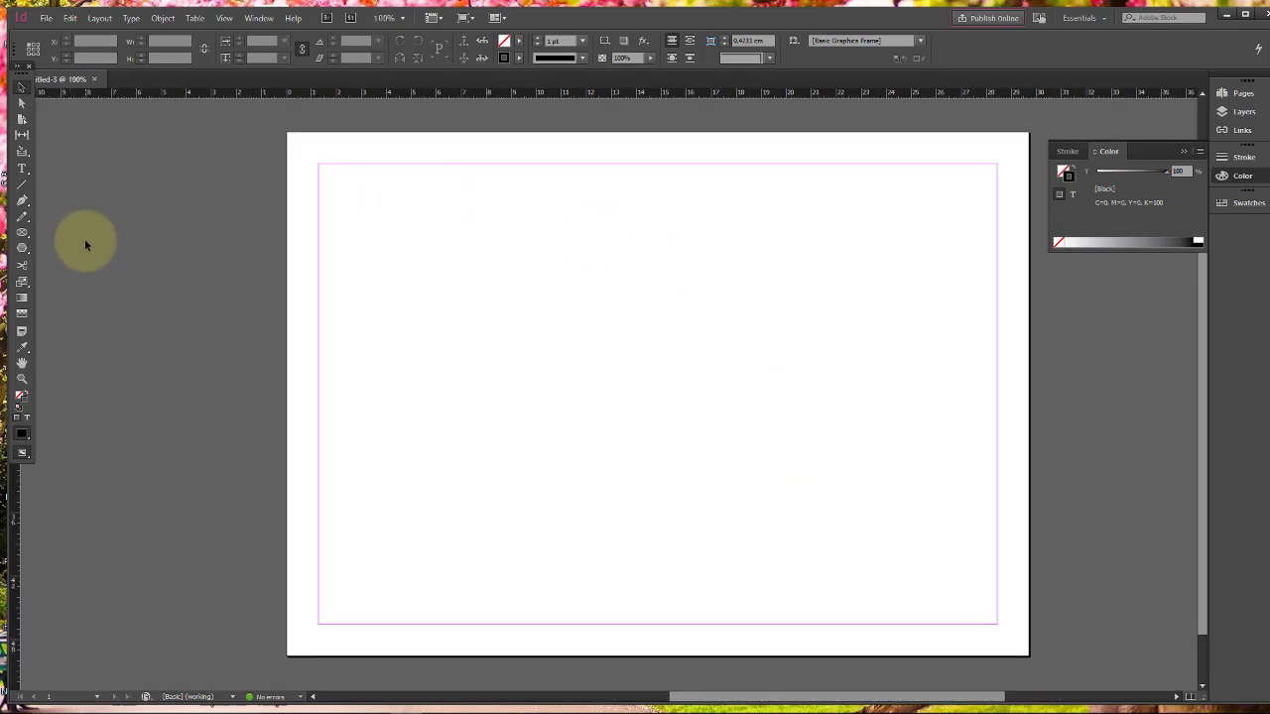
pyautogui.click(23, 219)
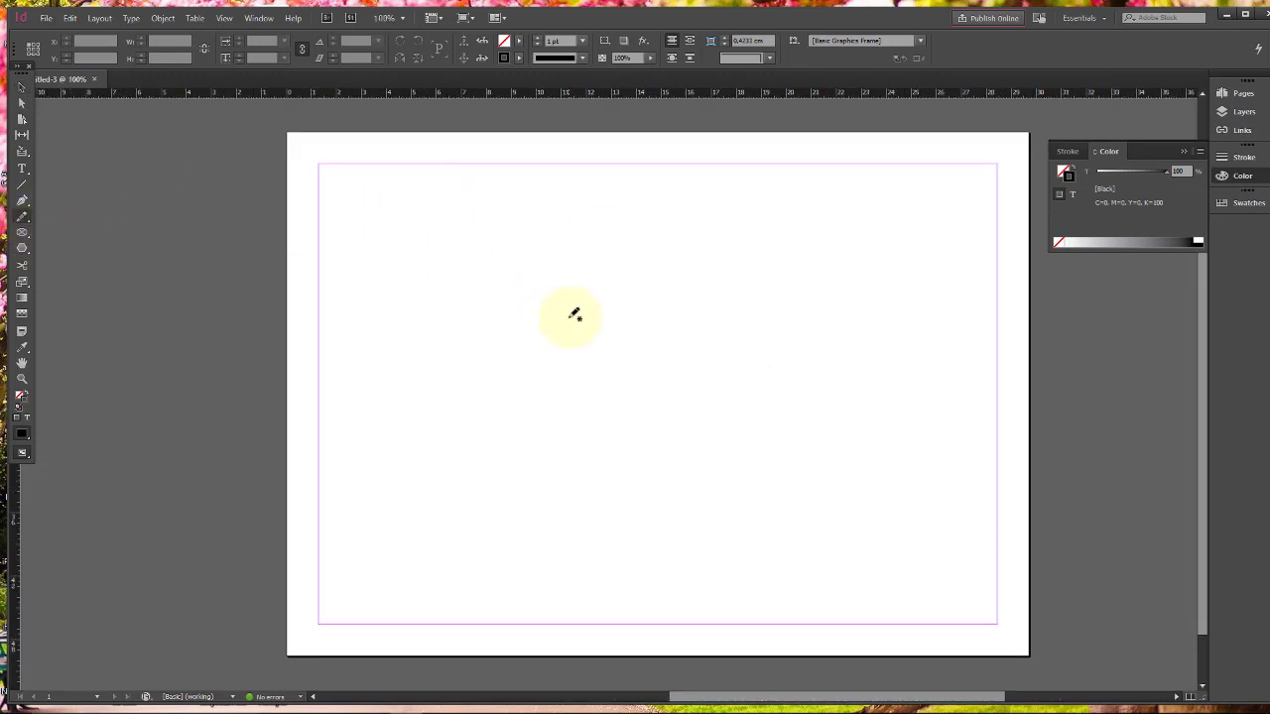
pyautogui.moveTo(569, 318)
pyautogui.mouseDown()
pyautogui.moveTo(462, 307)
pyautogui.moveTo(469, 374)
pyautogui.moveTo(403, 440)
pyautogui.moveTo(503, 518)
pyautogui.mouseUp()
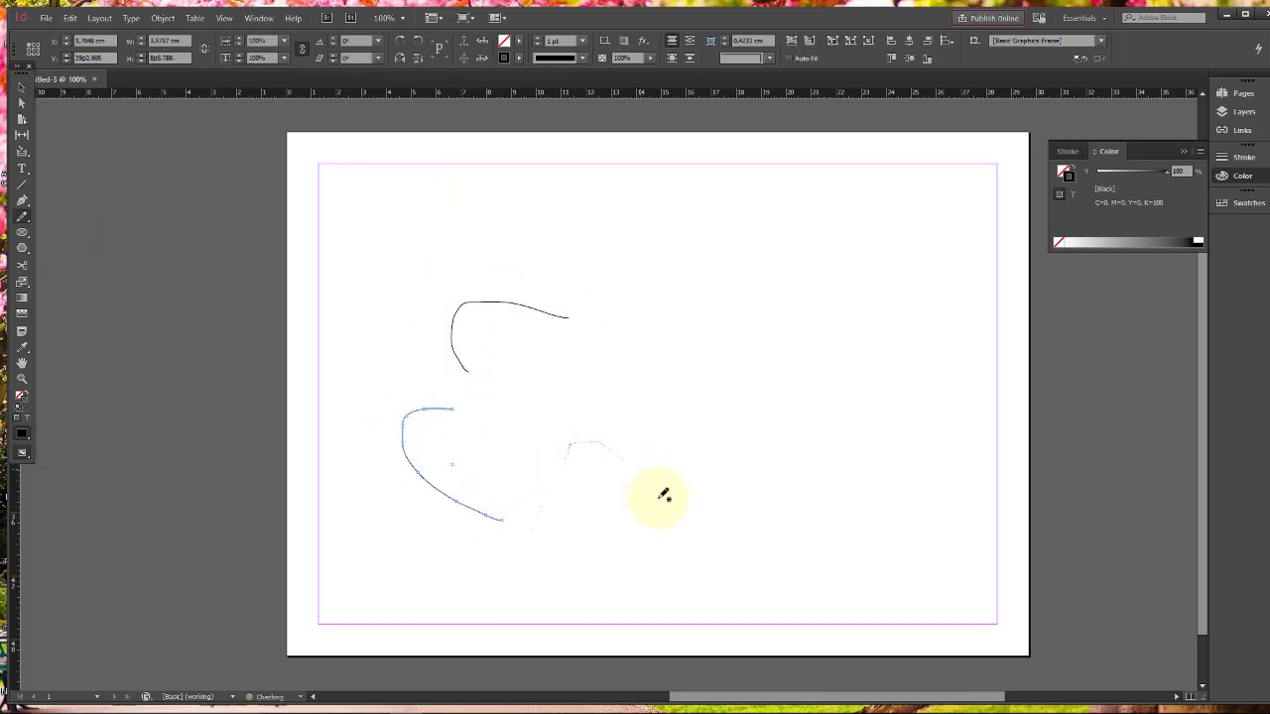
pyautogui.moveTo(663, 512); pyautogui.dragTo(731, 544)
pyautogui.moveTo(748, 493); pyautogui.dragTo(851, 551)
pyautogui.moveTo(843, 483)
pyautogui.mouseDown()
pyautogui.moveTo(857, 439)
pyautogui.moveTo(905, 419)
pyautogui.mouseUp()
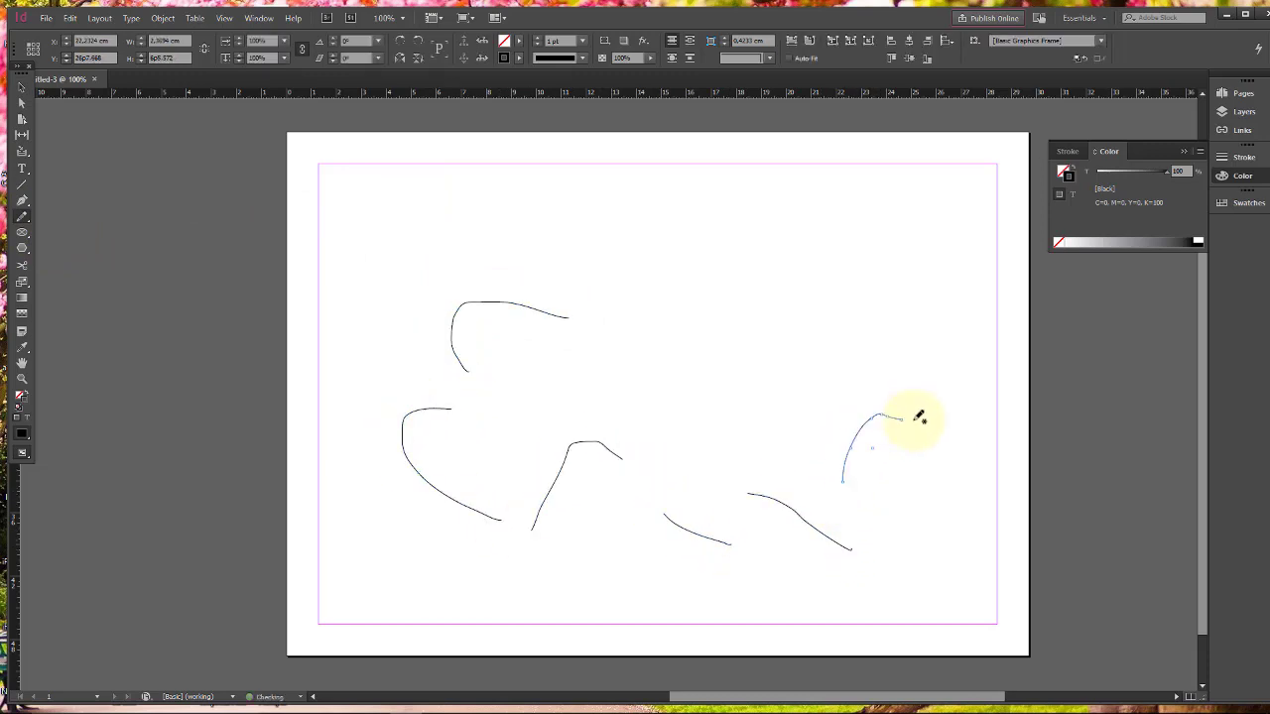
pyautogui.moveTo(824, 332); pyautogui.dragTo(784, 302)
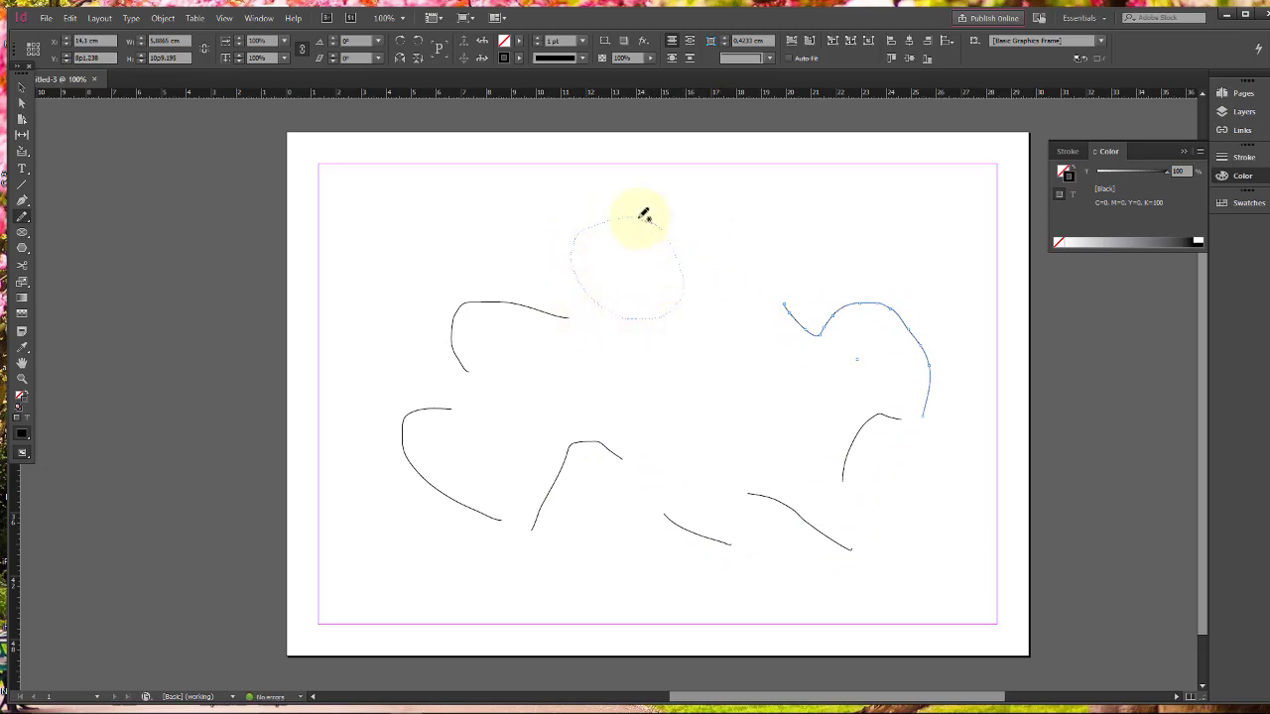
pyautogui.moveTo(644, 215); pyautogui.dragTo(645, 214)
# Set the round loop's stroke weight to 5 pt and its stroke type to a double thin line
pyautogui.click(22, 88)
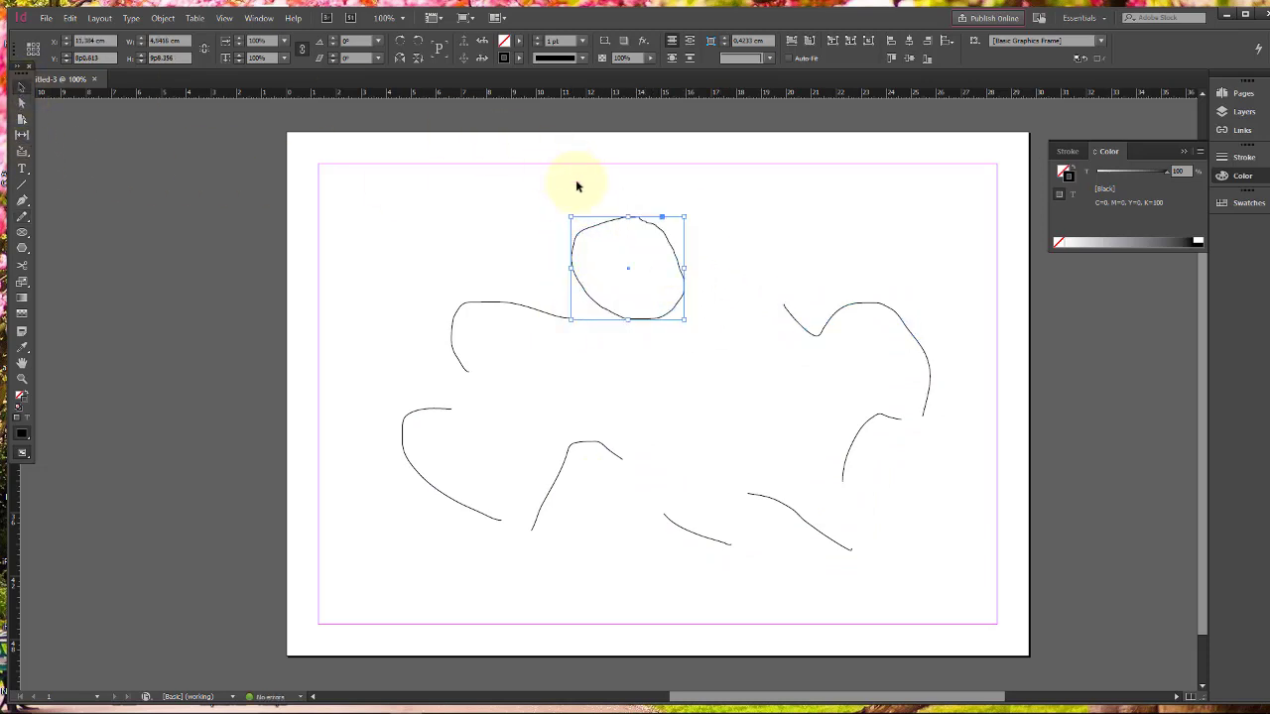
pyautogui.scroll(4, 559, 42)
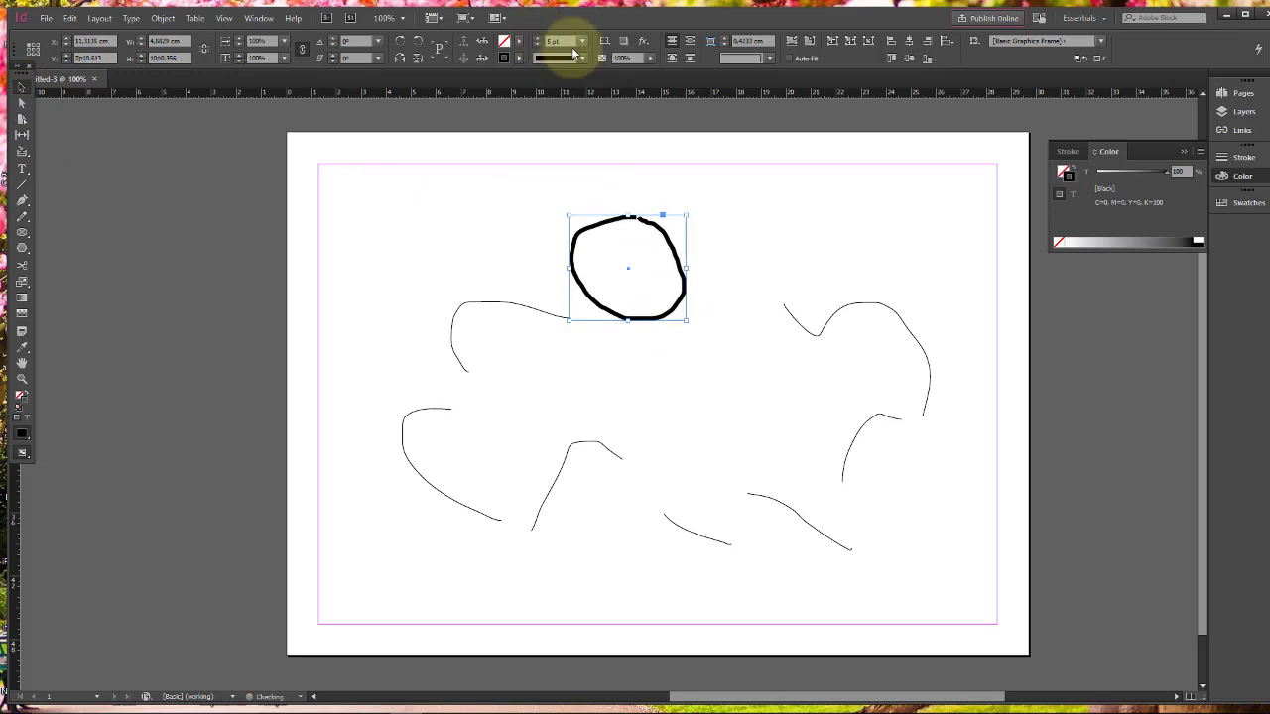
pyautogui.click(575, 56)
pyautogui.click(570, 151)
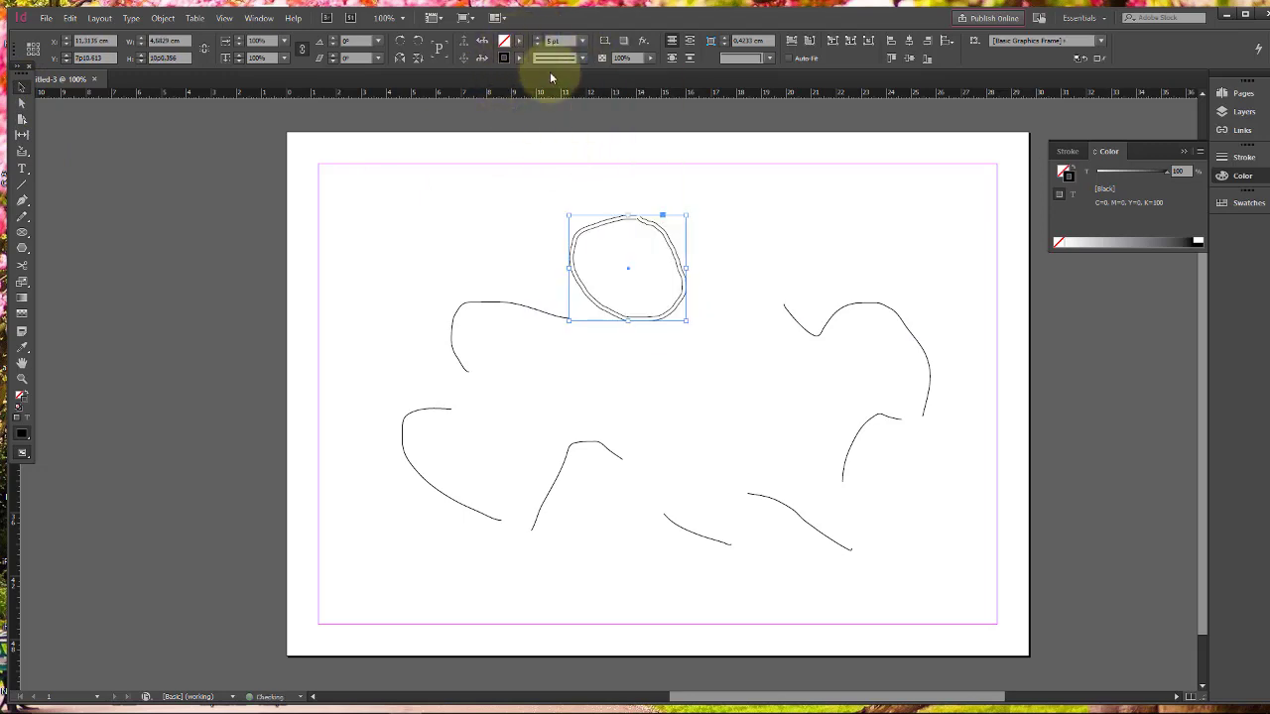
# Select all the pencil drawings on the page and delete them
pyautogui.moveTo(363, 176)
pyautogui.mouseDown()
pyautogui.moveTo(927, 554)
pyautogui.moveTo(936, 573)
pyautogui.mouseUp()
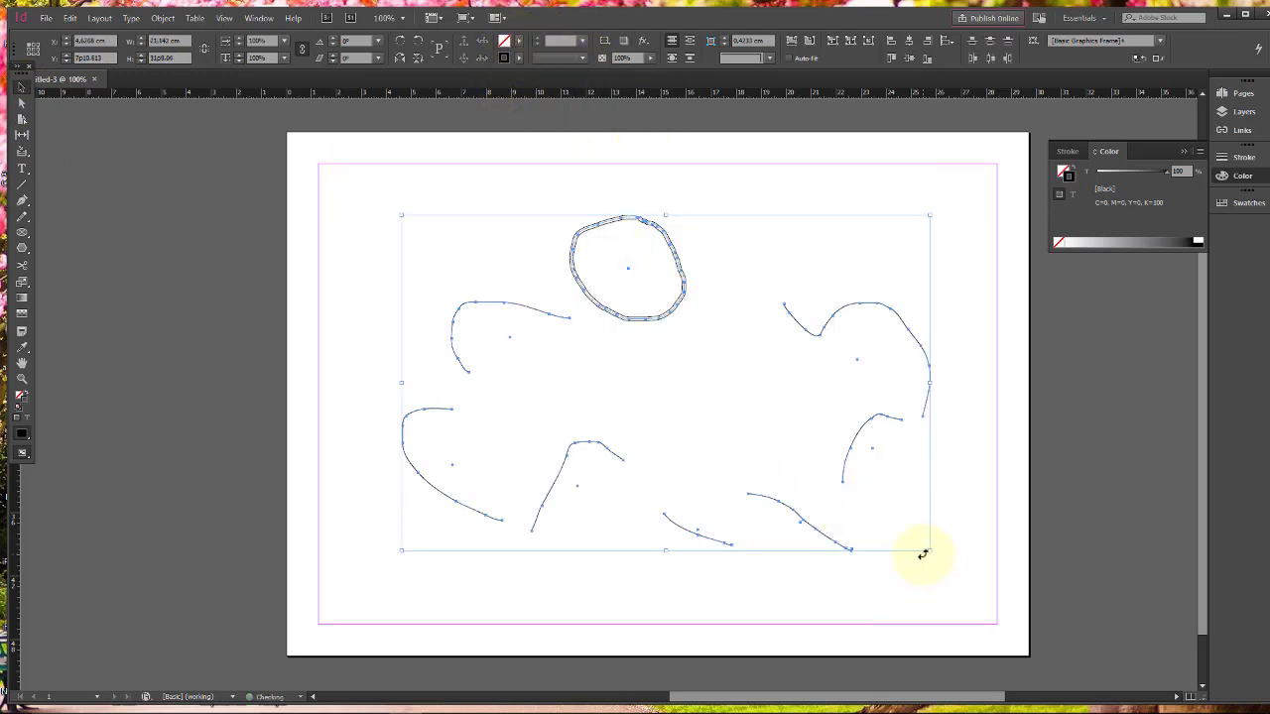
pyautogui.press('Delete')
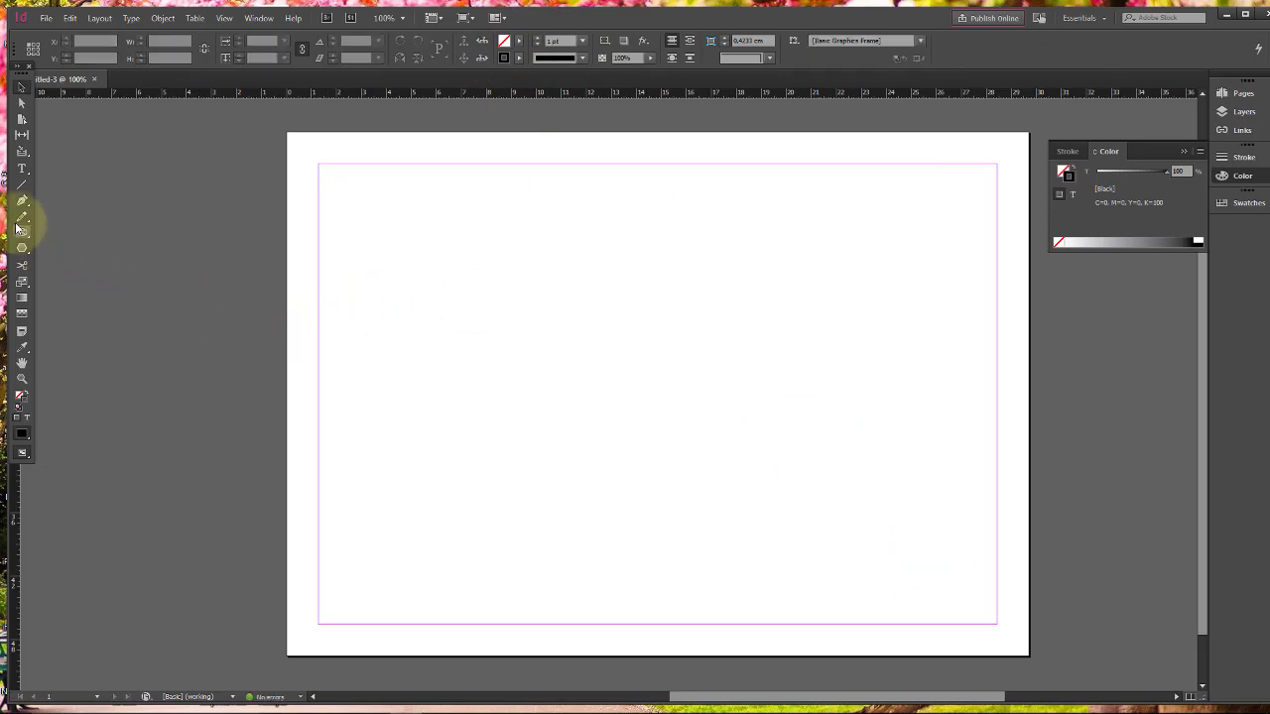
# Draw a leaf-shaped loop about 6.2 cm wide in the page's upper left area with the Pencil tool
pyautogui.click(22, 220)
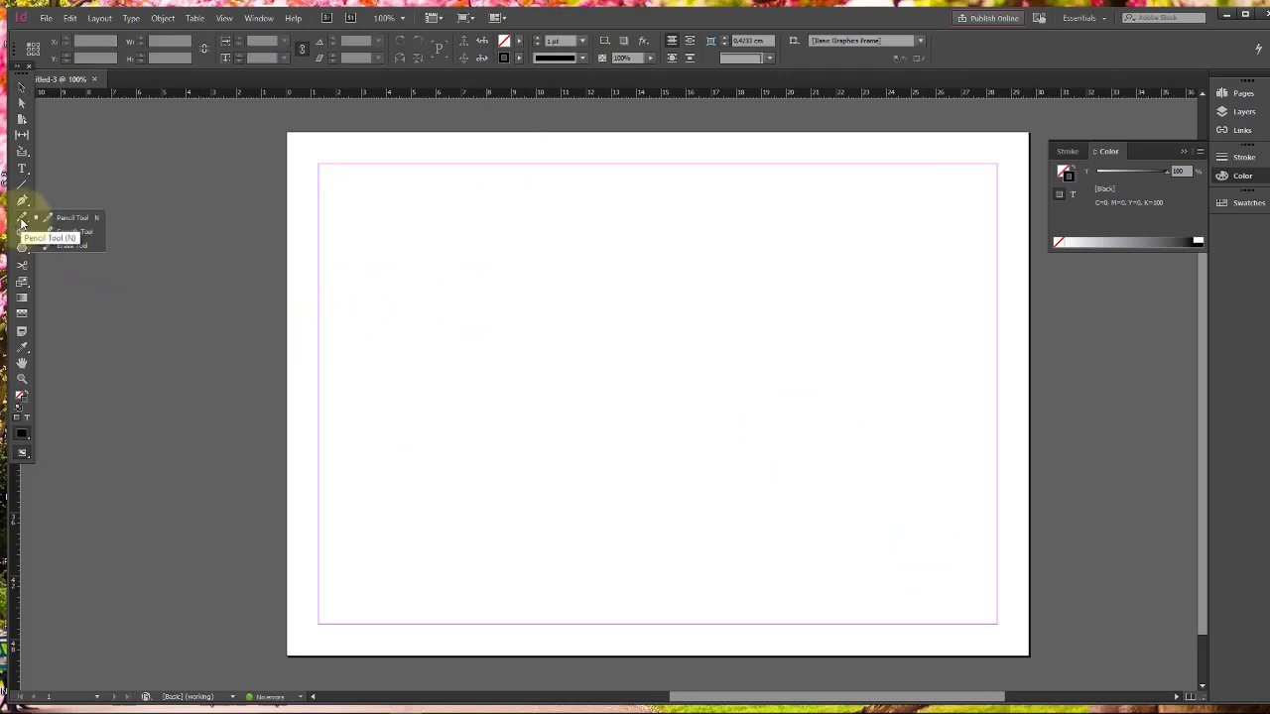
pyautogui.click(66, 245)
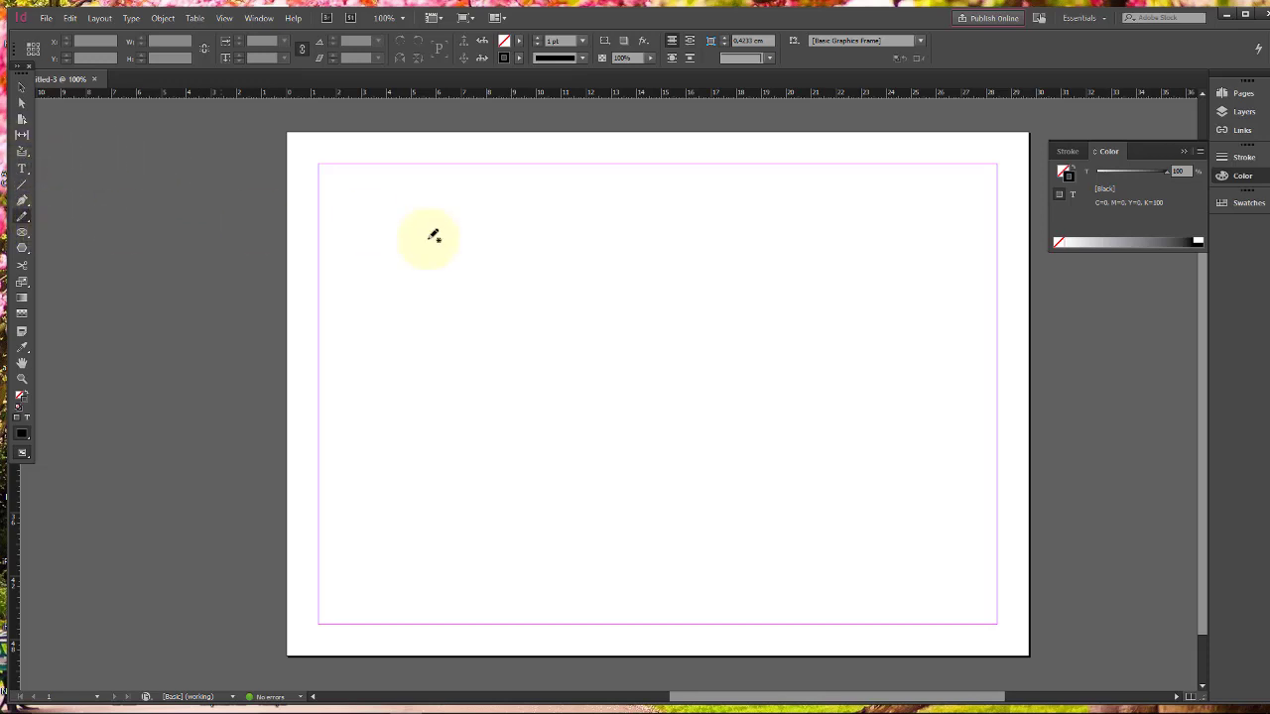
pyautogui.moveTo(430, 232)
pyautogui.mouseDown()
pyautogui.moveTo(402, 257)
pyautogui.moveTo(502, 399)
pyautogui.mouseUp()
pyautogui.moveTo(414, 248); pyautogui.dragTo(411, 249)
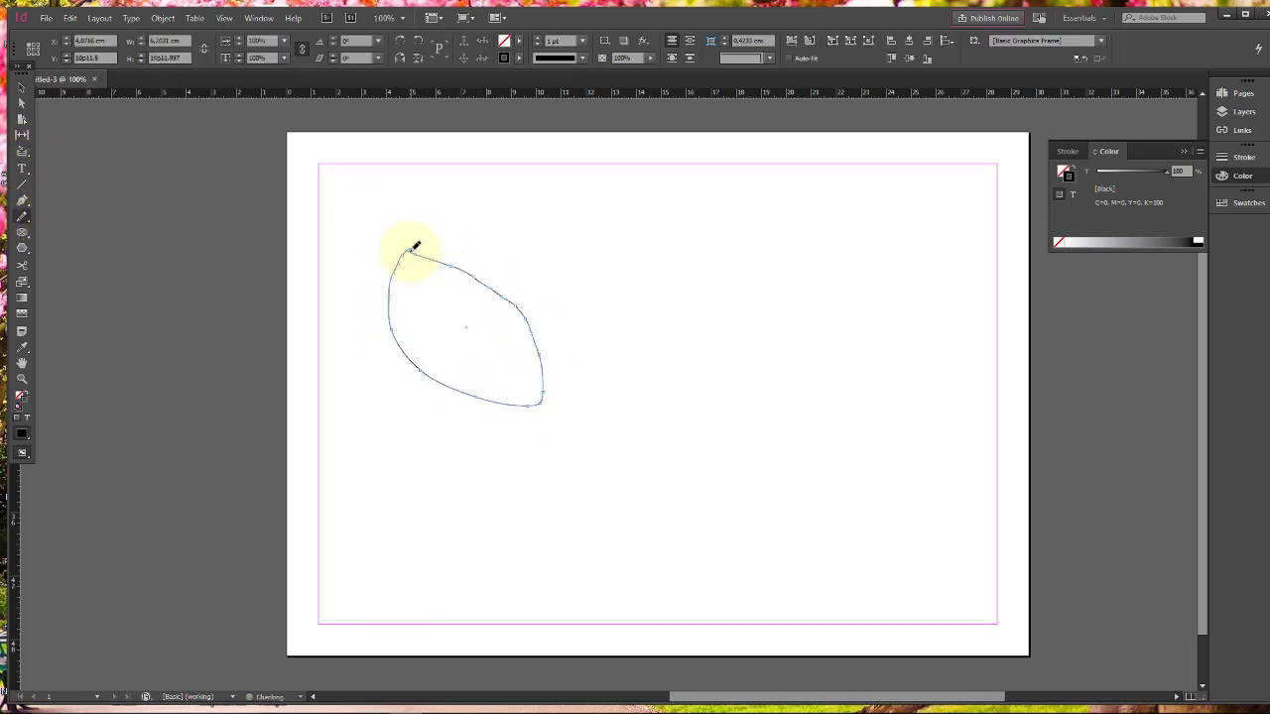
# Soften the leaf-shaped loop's outline with the Smooth tool, and delete the loop
pyautogui.click(26, 216)
pyautogui.click(46, 231)
pyautogui.click(22, 87)
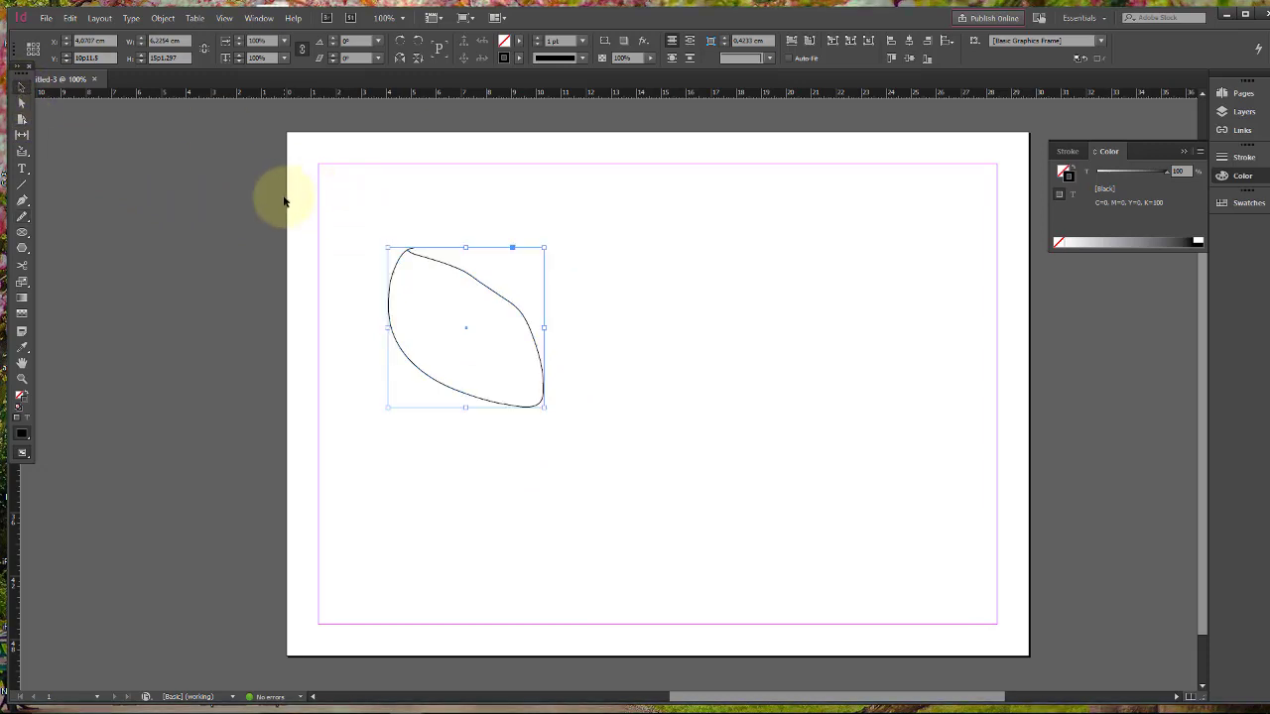
pyautogui.press('Delete')
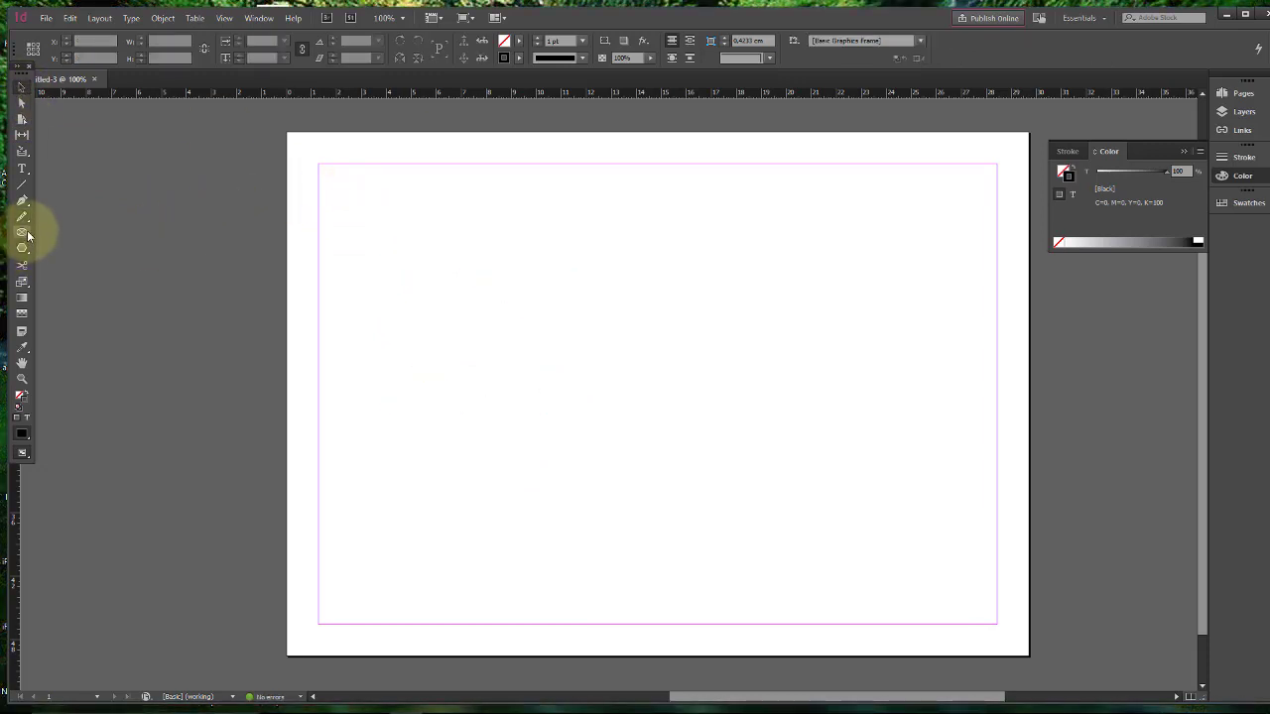
# Draw a rectangle about 14 cm wide with the Rectangle tool and set its stroke weight to 5 pt
pyautogui.moveTo(27, 235); pyautogui.dragTo(59, 249)
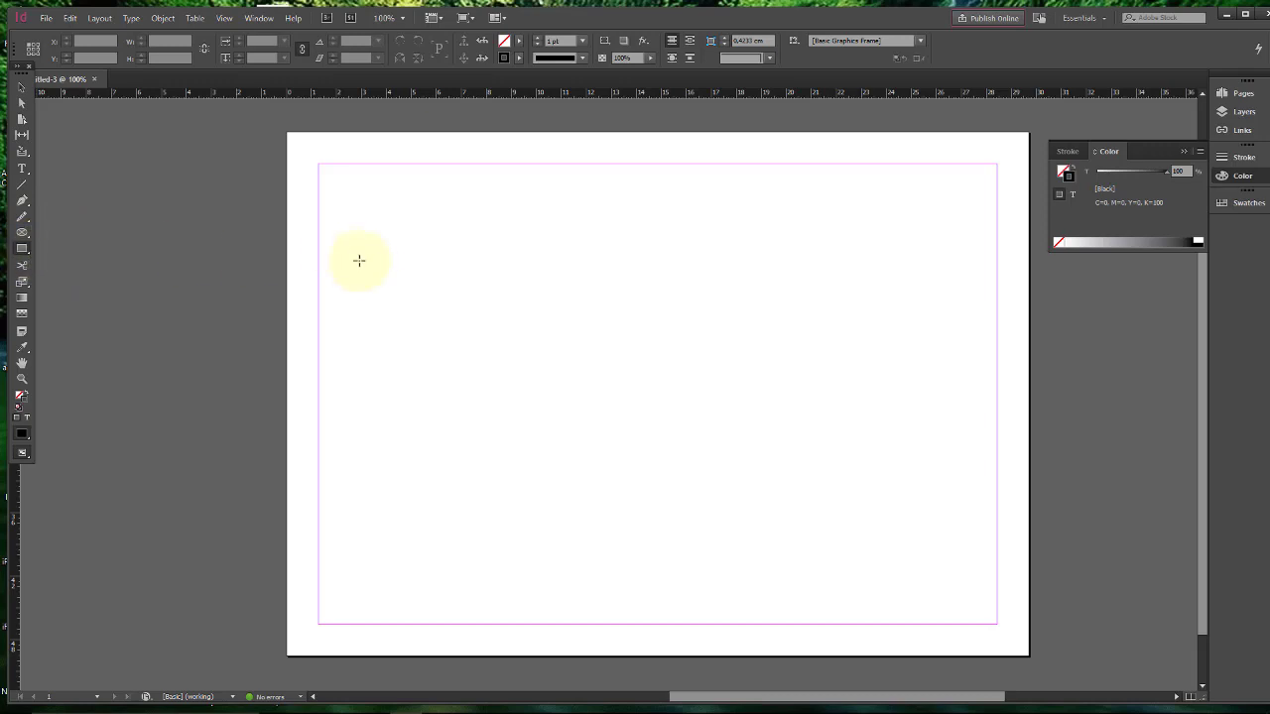
pyautogui.moveTo(382, 264); pyautogui.dragTo(735, 525)
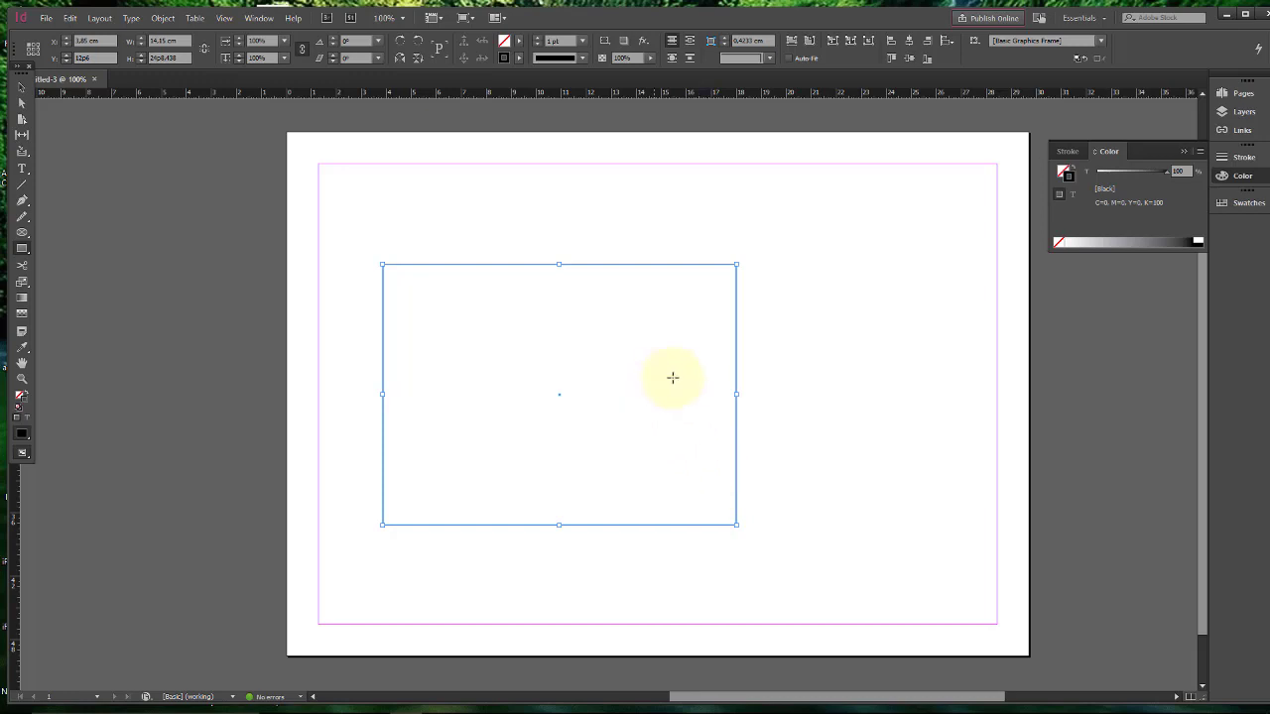
pyautogui.click(536, 37)
pyautogui.click(537, 36)
pyautogui.click(537, 37)
pyautogui.click(536, 37)
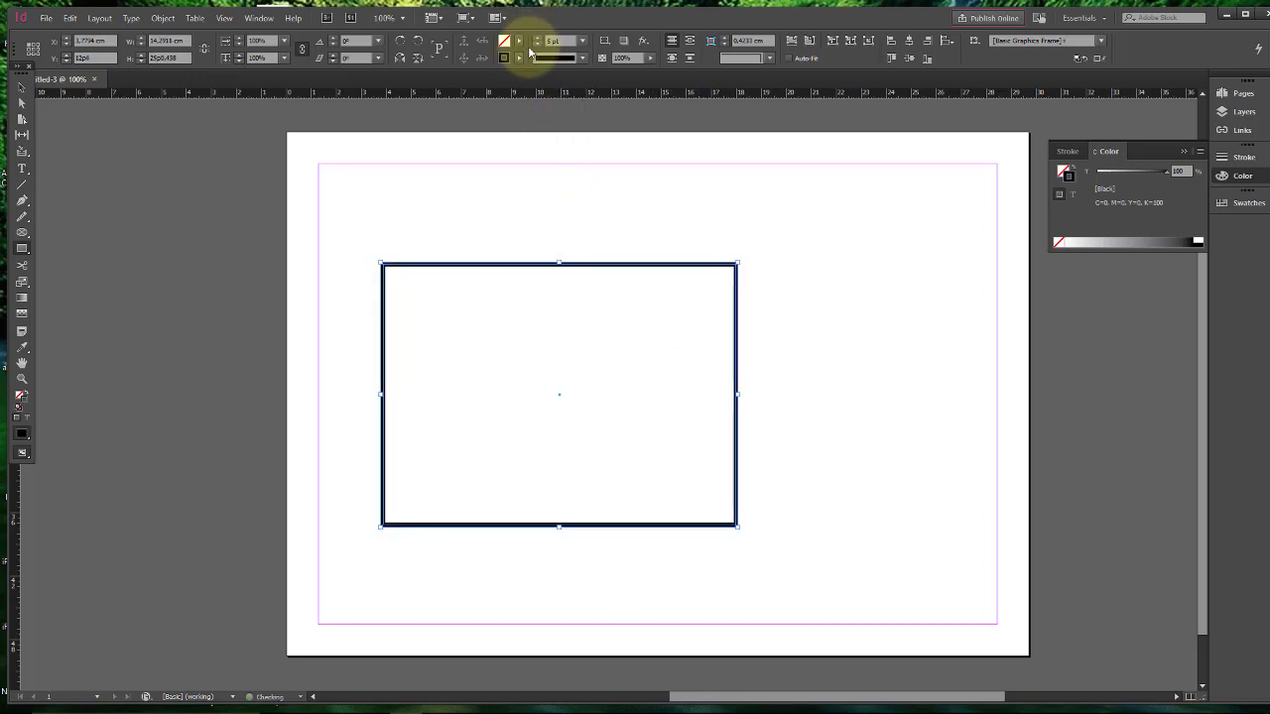
# Color the rectangle's stroke C=100 M=0 Y=0 K=0 and fill it with C=0 M=100 Y=0 K=0
pyautogui.click(523, 58)
pyautogui.click(426, 162)
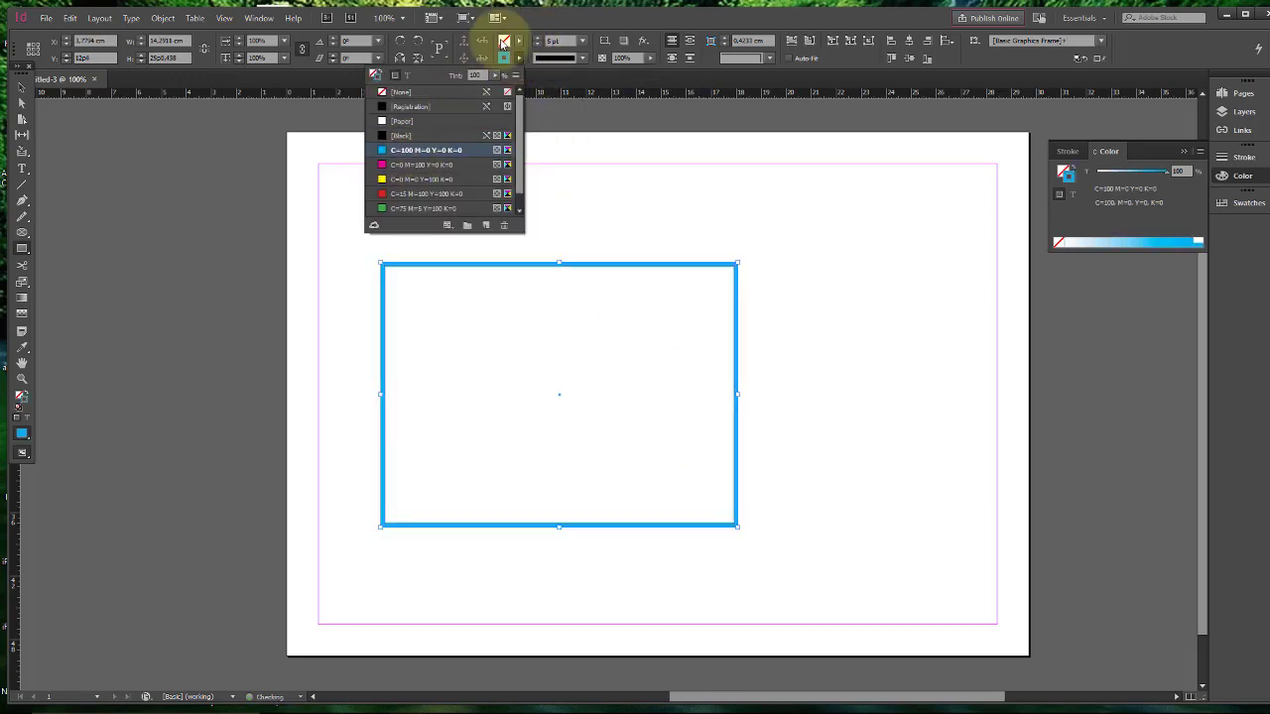
pyautogui.click(520, 42)
pyautogui.click(409, 133)
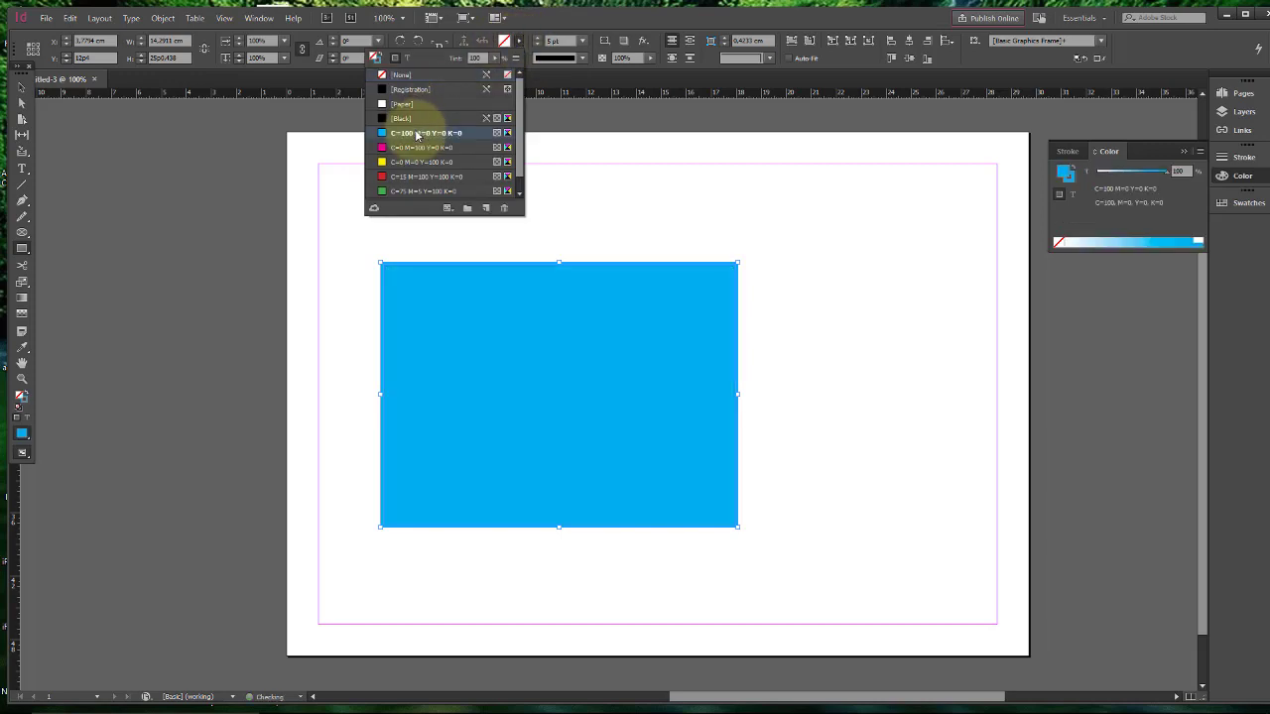
pyautogui.click(411, 149)
# Try Bevel corners on the rectangle, and apply the Inverse Rounded corner shape instead
pyautogui.click(762, 59)
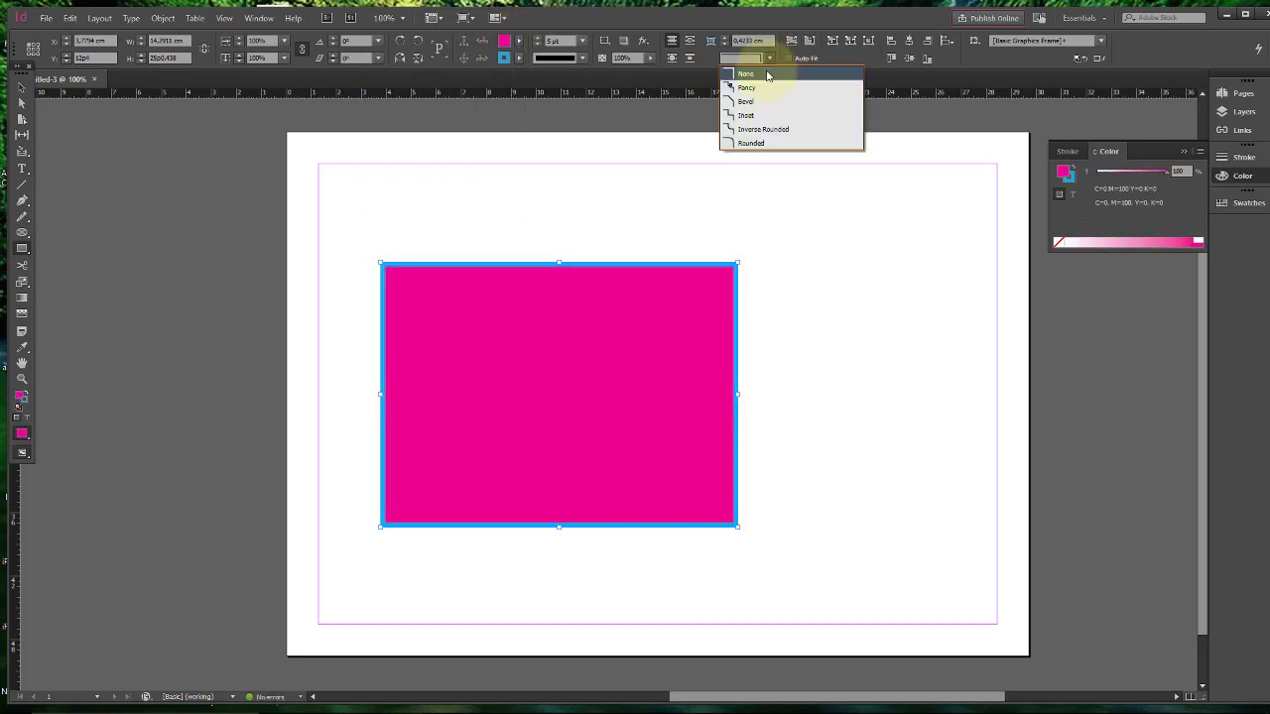
pyautogui.click(742, 109)
pyautogui.click(758, 59)
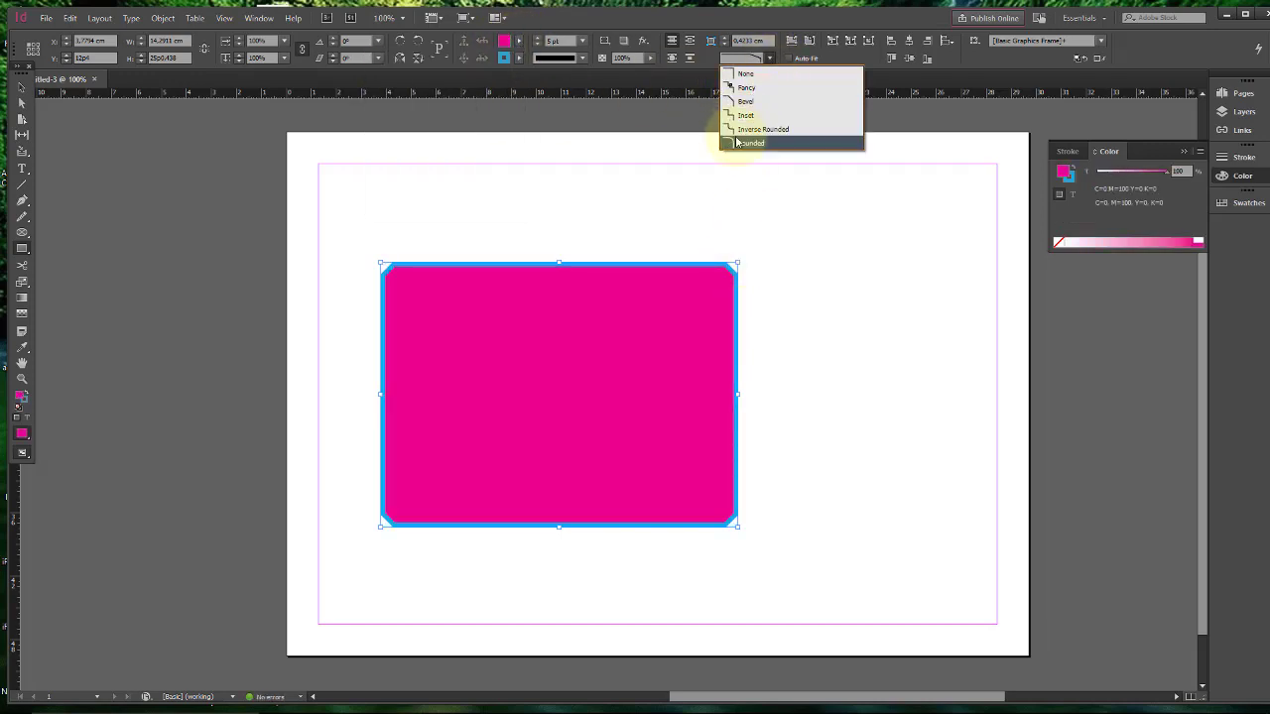
pyautogui.click(760, 129)
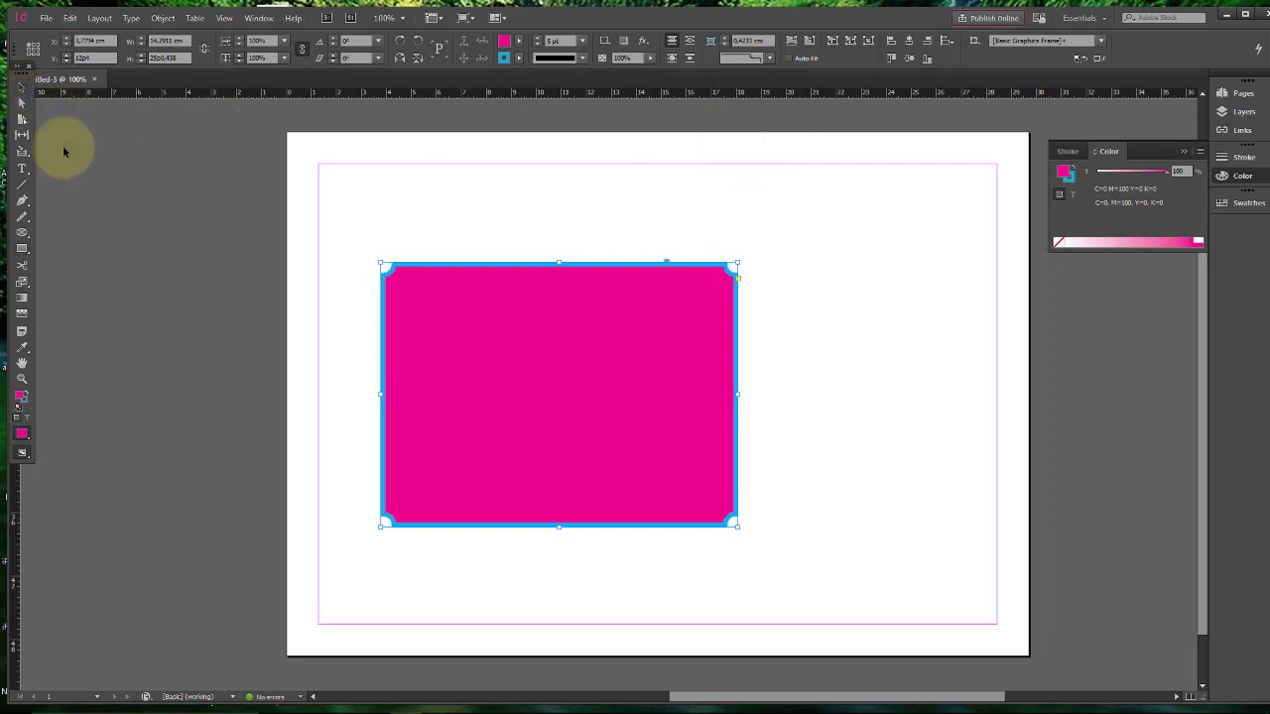
# Select the magenta rectangle and delete it
pyautogui.moveTo(319, 226); pyautogui.dragTo(503, 338)
pyautogui.press('Delete')
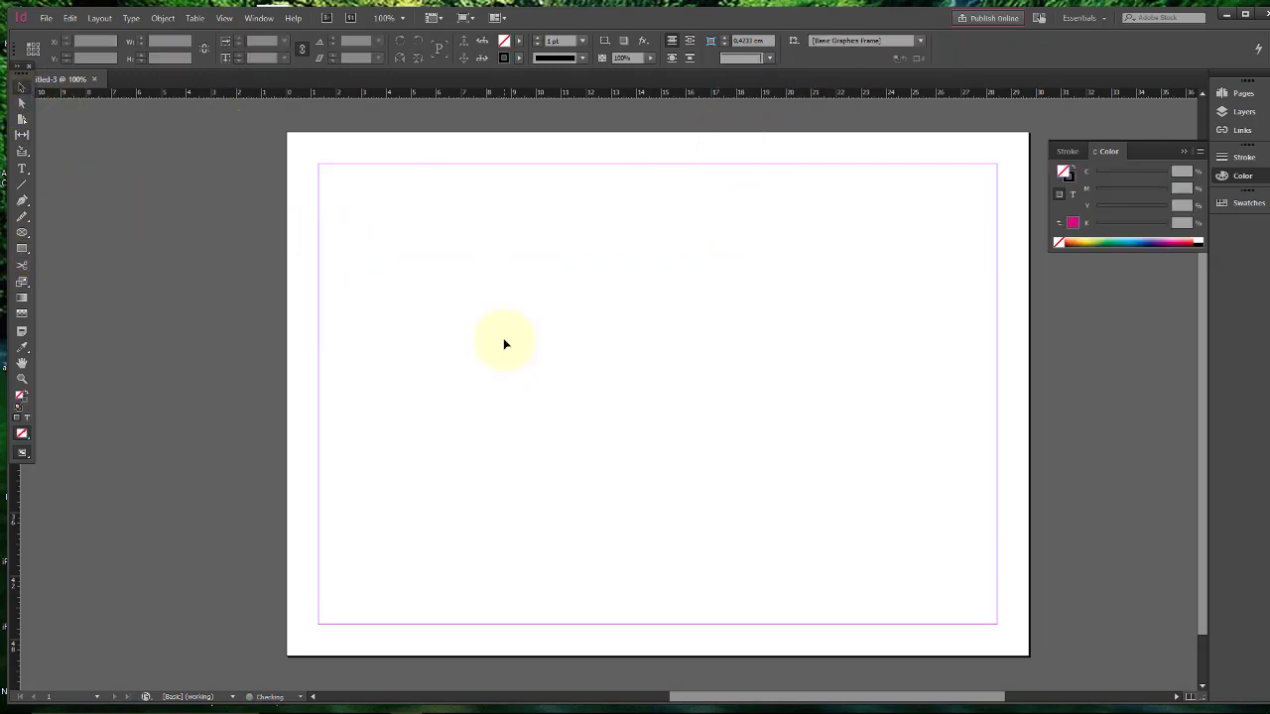
# Draw an ellipse about 15 cm wide, with a C=100 M=0 Y=0 K=0 stroke and a C=0 M=0 Y=100 K=0 fill
pyautogui.moveTo(18, 254); pyautogui.dragTo(54, 264)
pyautogui.moveTo(376, 241); pyautogui.dragTo(751, 514)
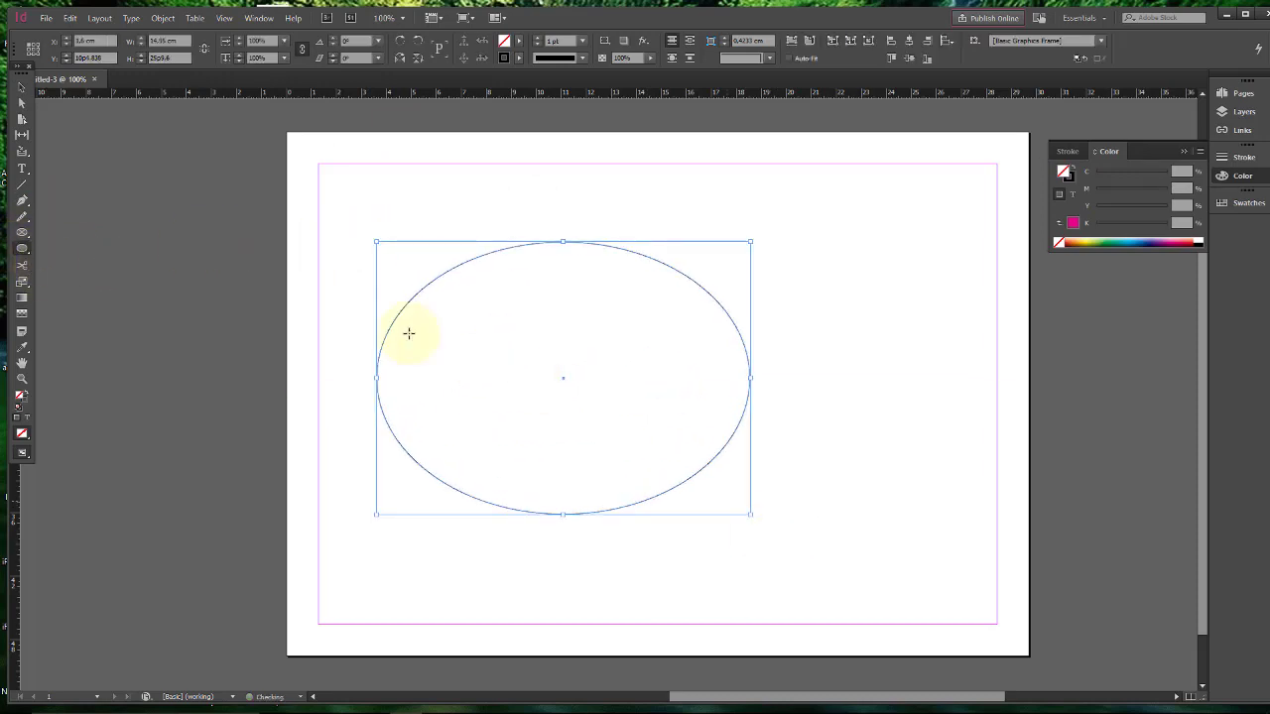
pyautogui.click(518, 59)
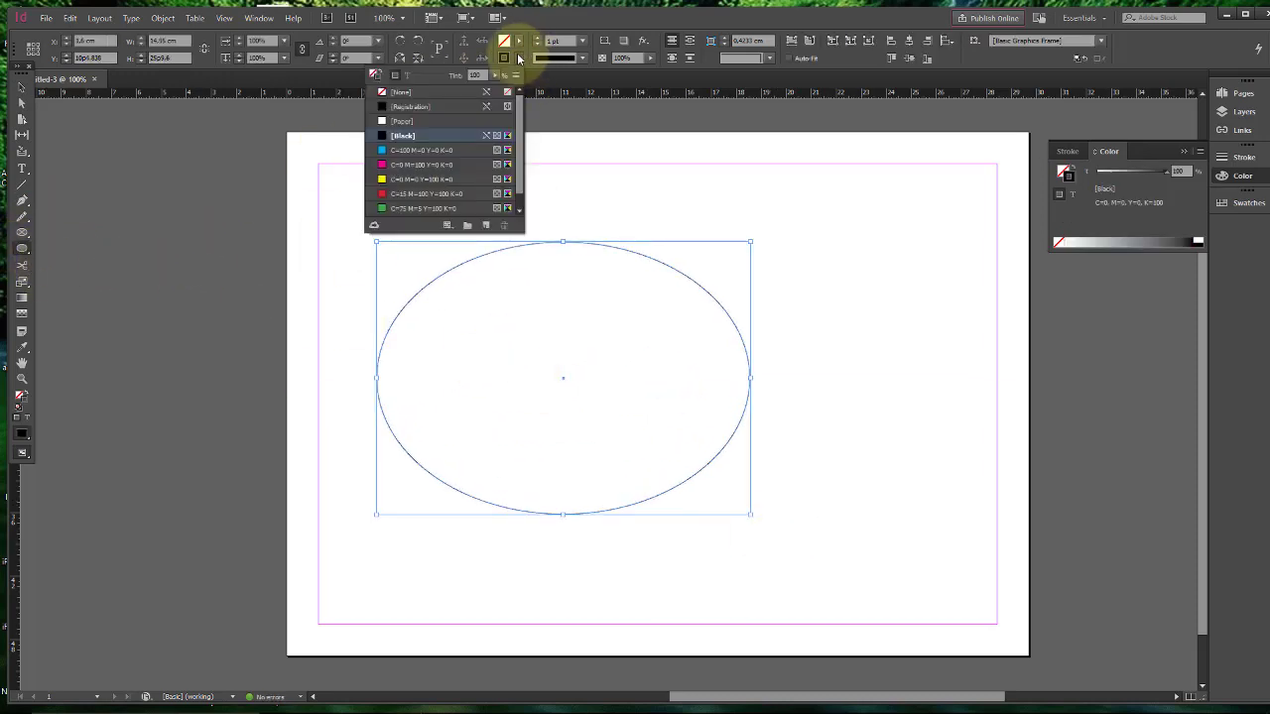
pyautogui.click(427, 149)
pyautogui.click(520, 60)
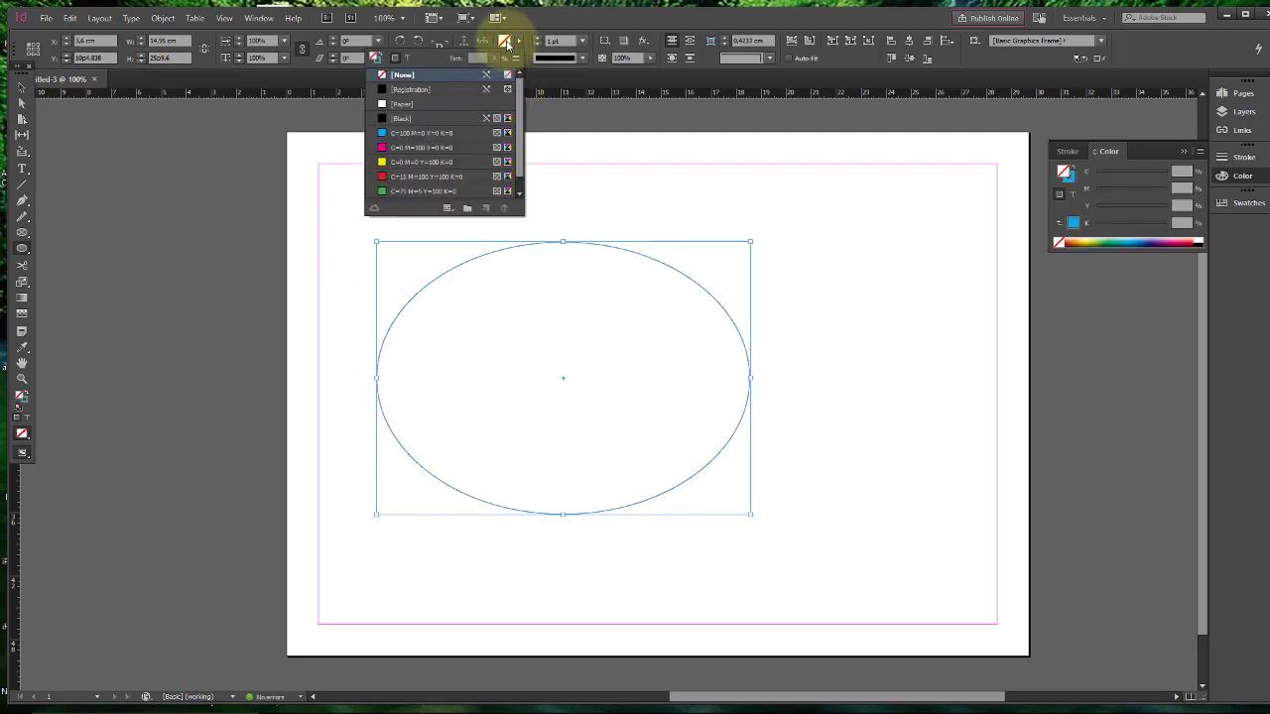
pyautogui.click(387, 162)
pyautogui.click(587, 169)
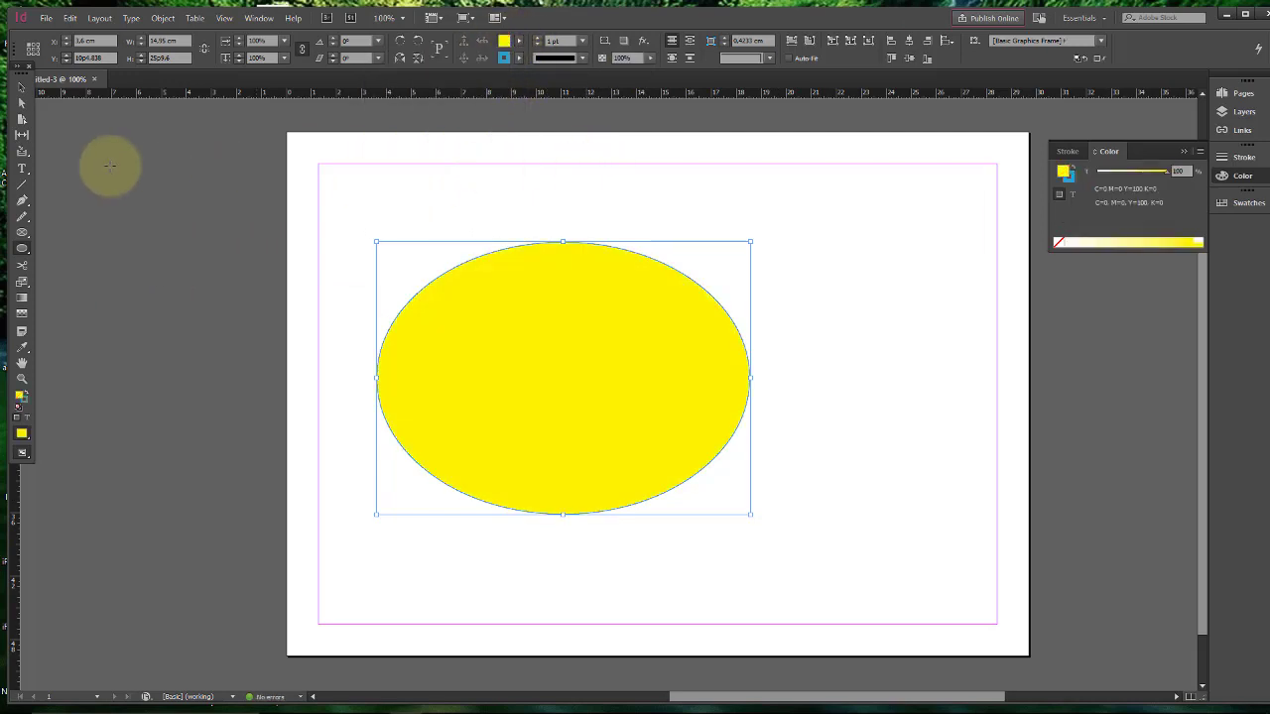
# Cut the ellipse's outline at its upper right and lower left with the Scissors tool to split it in two
pyautogui.click(107, 165)
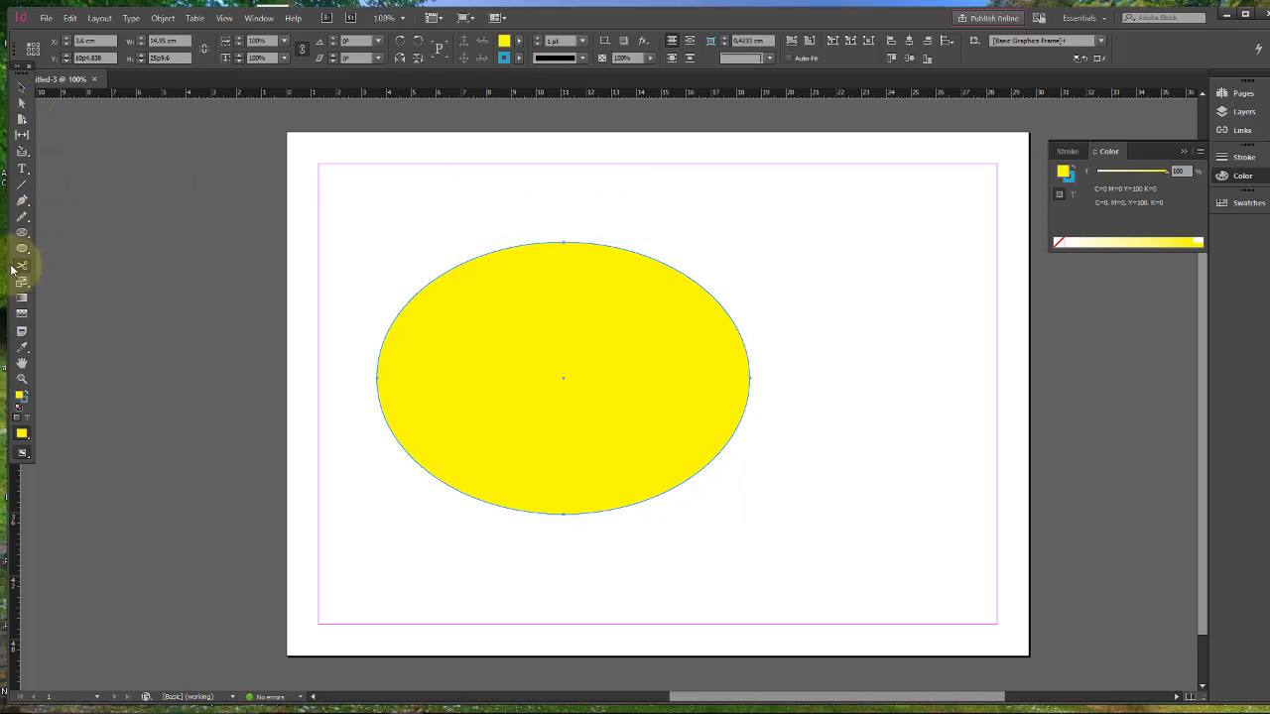
pyautogui.click(22, 265)
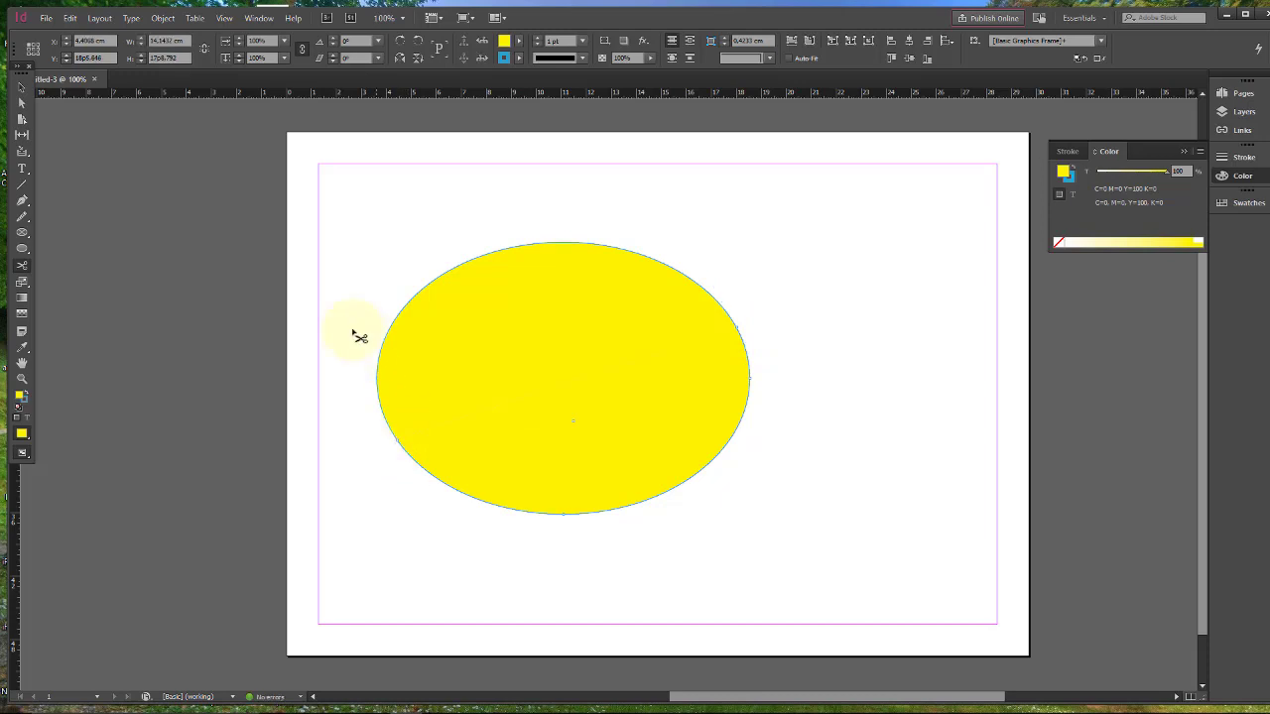
# Move the two ellipse halves apart and delete the lower half
pyautogui.click(21, 87)
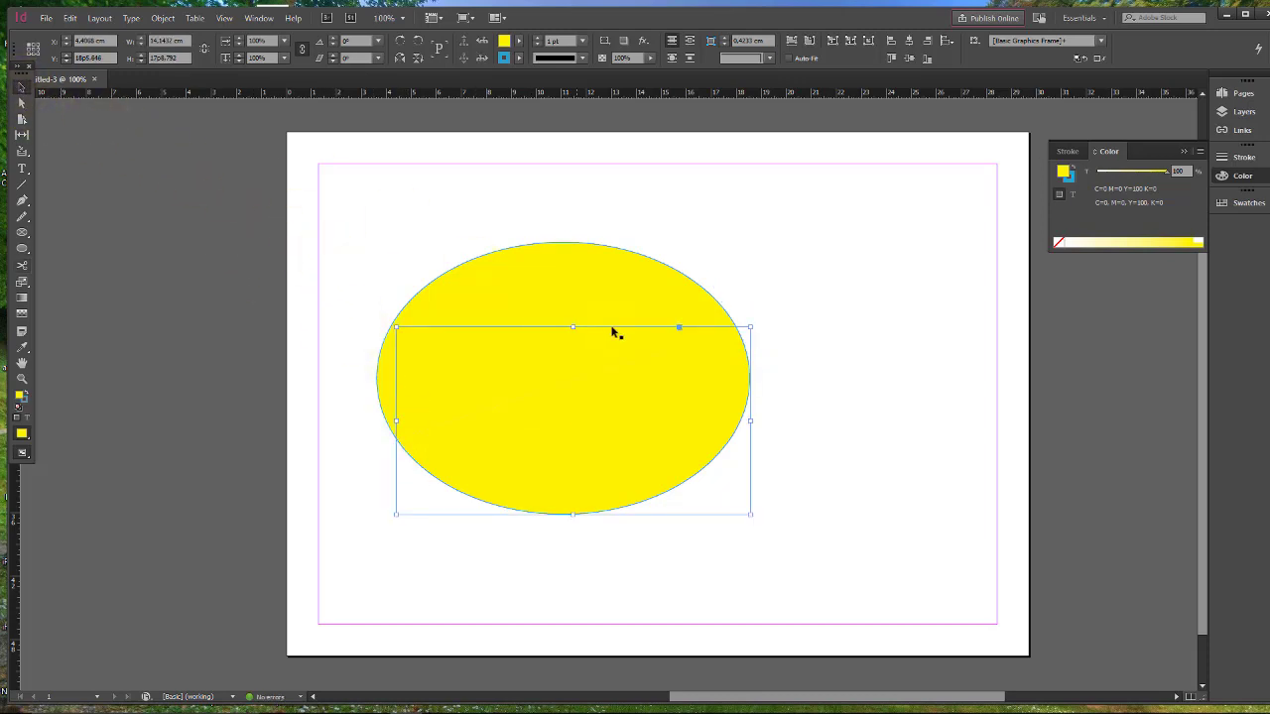
pyautogui.moveTo(598, 297); pyautogui.dragTo(565, 224)
pyautogui.moveTo(622, 430); pyautogui.dragTo(662, 480)
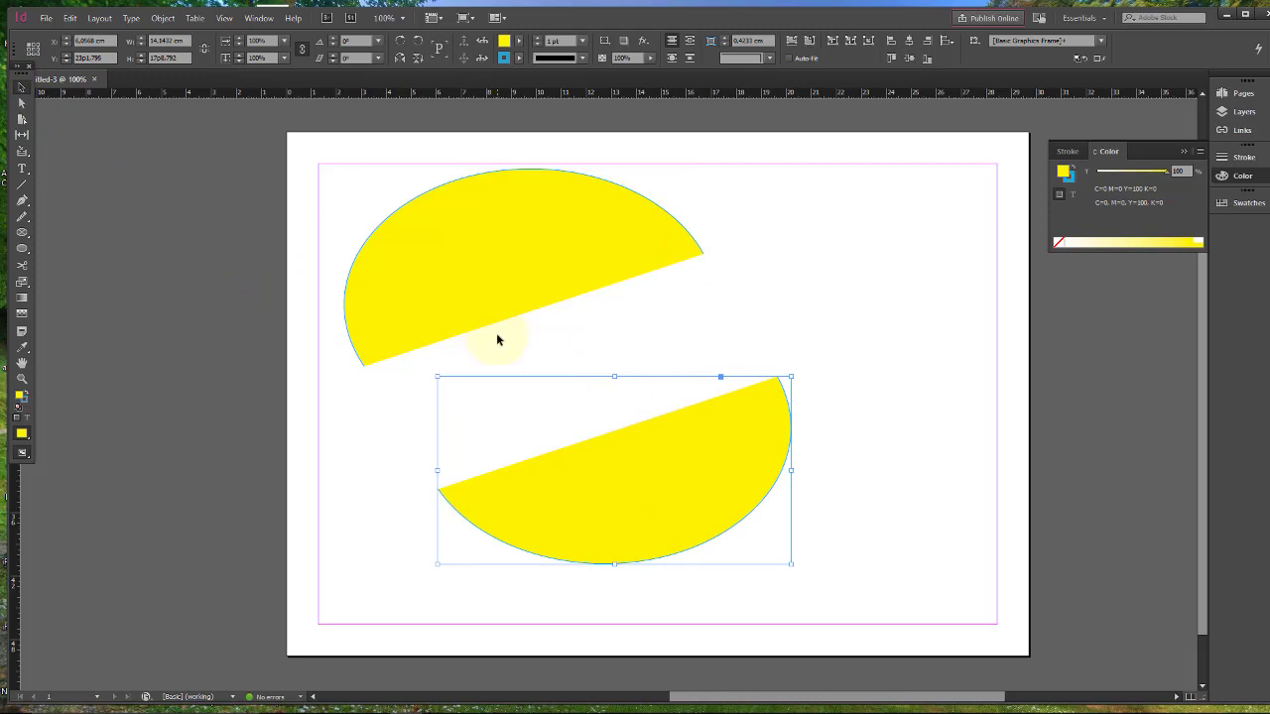
pyautogui.press('Delete')
# Try deleting the remaining upper half of the ellipse, and undo the deletion
pyautogui.click(470, 259)
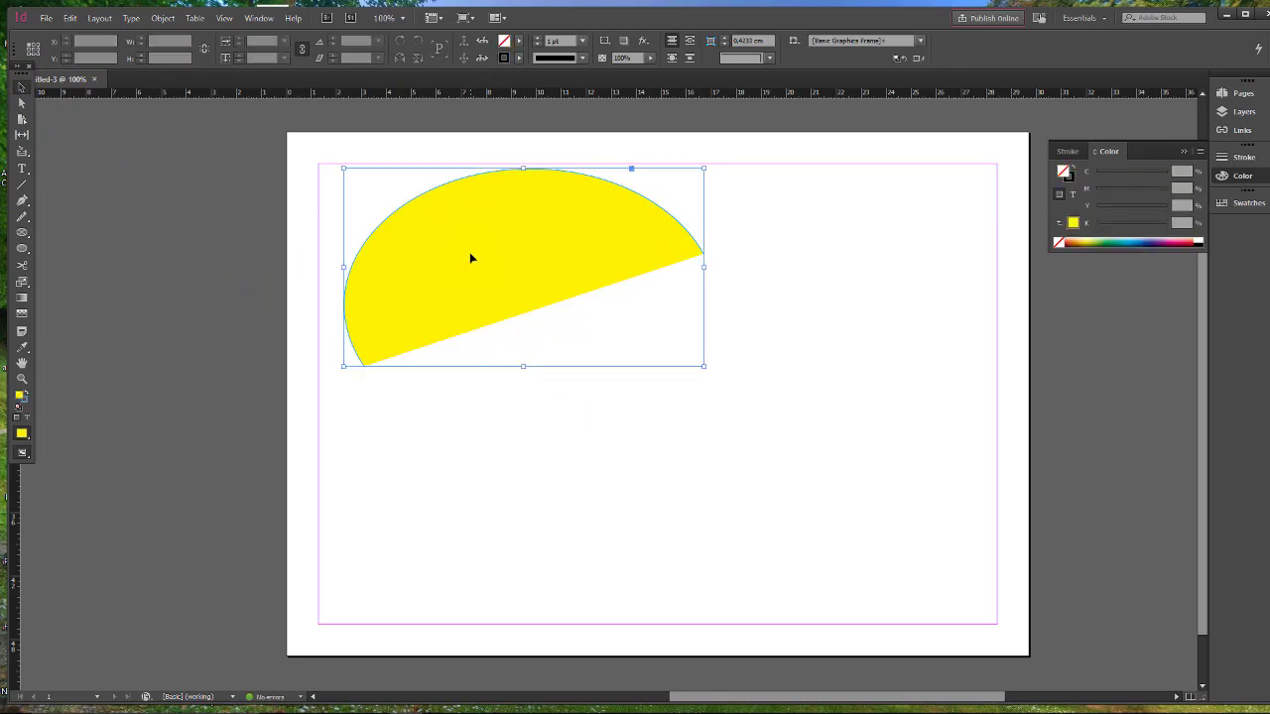
pyautogui.press('Delete')
pyautogui.click(471, 258)
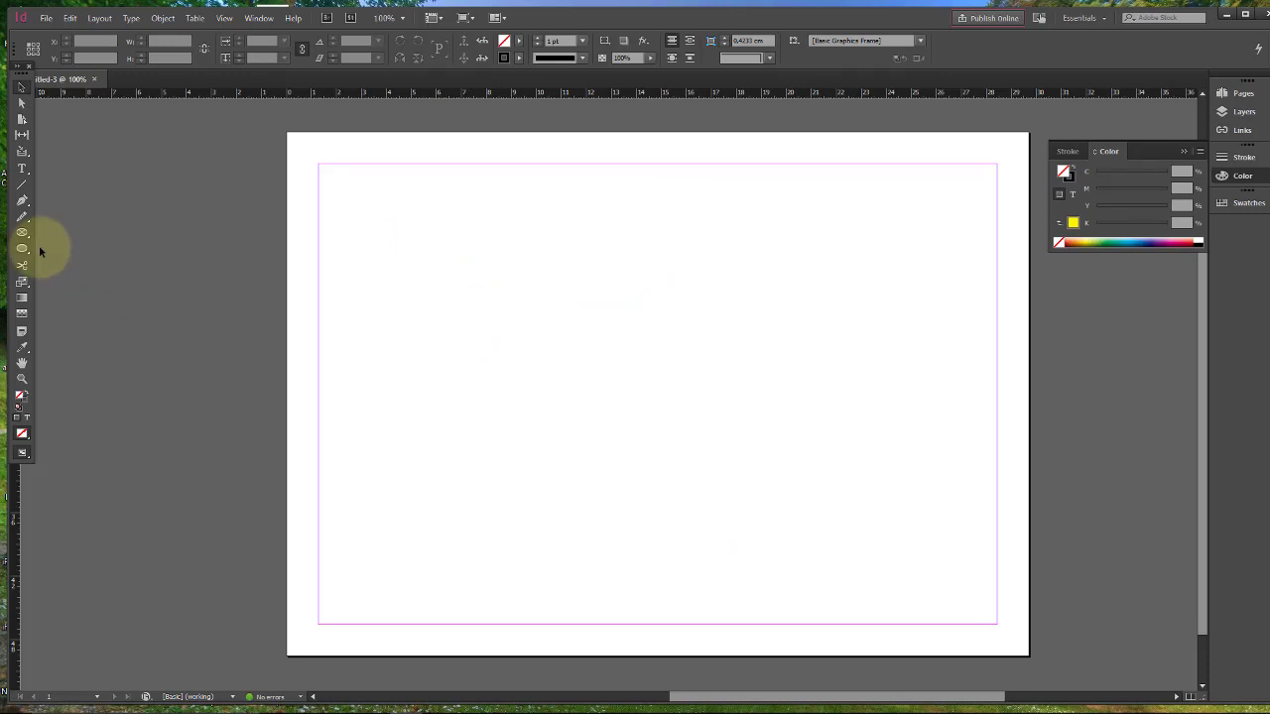
pyautogui.hotkey('ctrl', 'z')
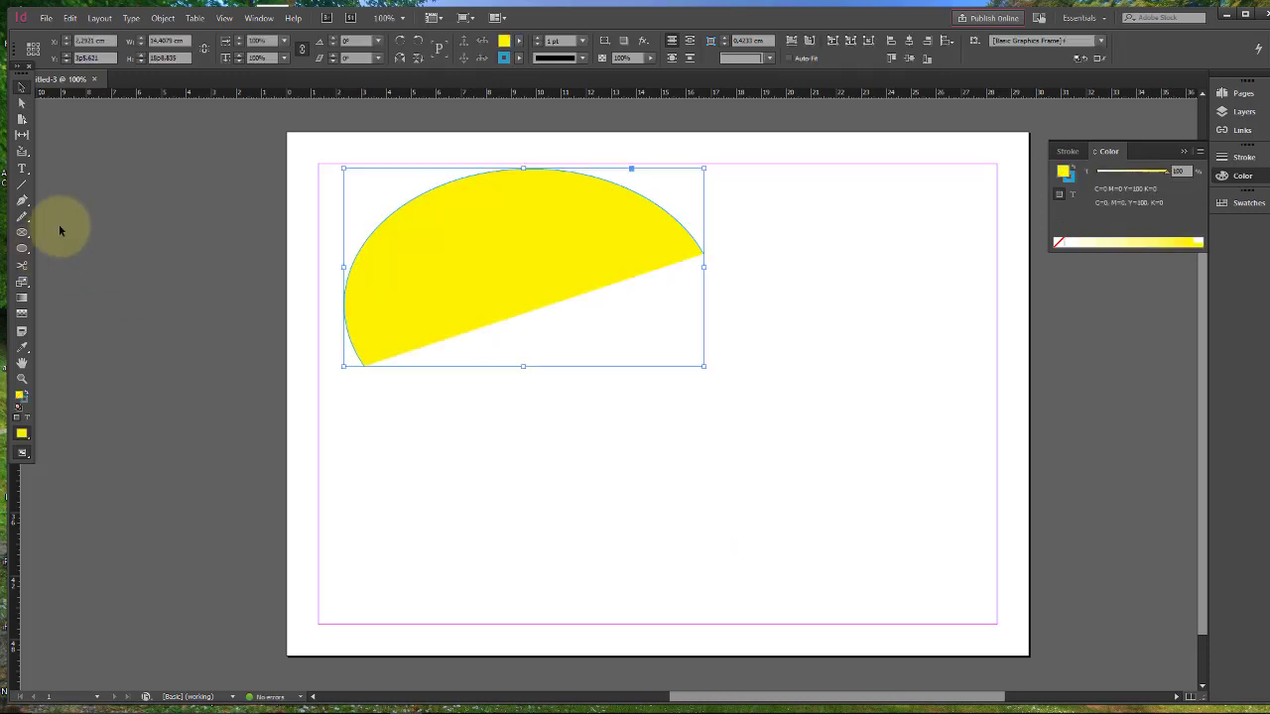
# Enlarge the half-ellipse with the Scale tool, and stretch its frame to about 21.5 cm wide
pyautogui.click(24, 286)
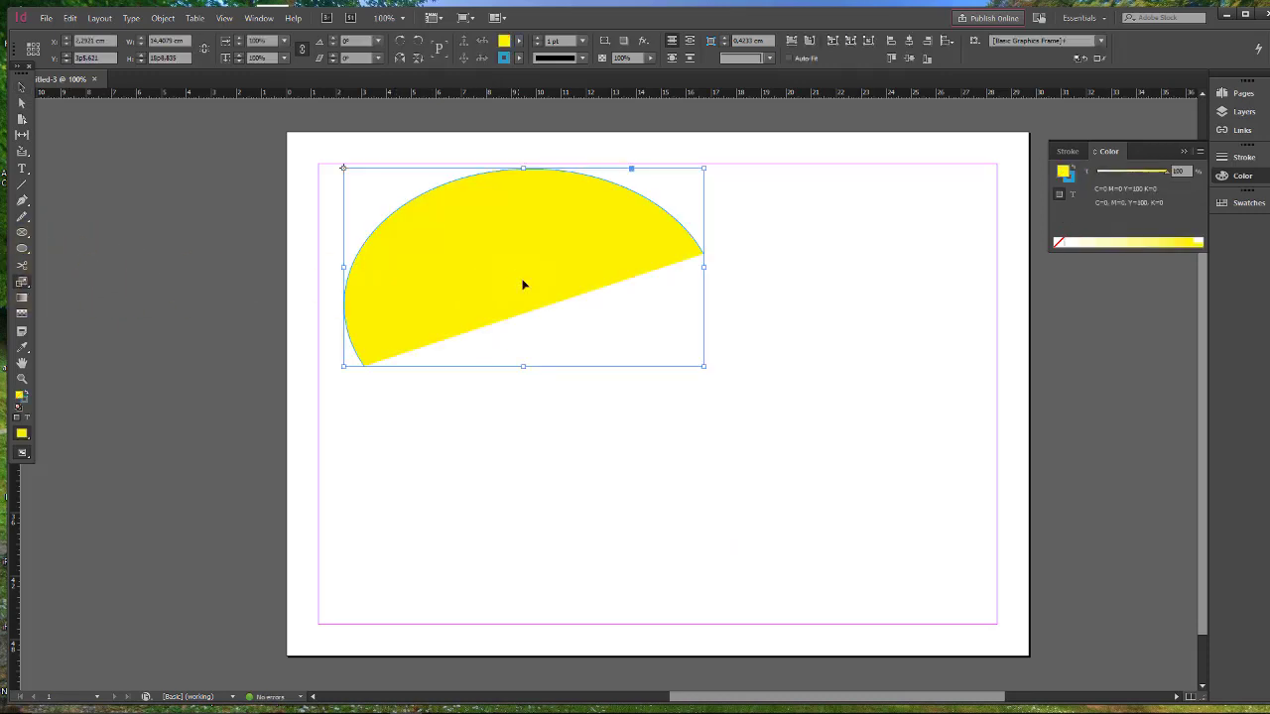
pyautogui.moveTo(524, 285)
pyautogui.mouseDown()
pyautogui.moveTo(601, 360)
pyautogui.moveTo(576, 320)
pyautogui.mouseUp()
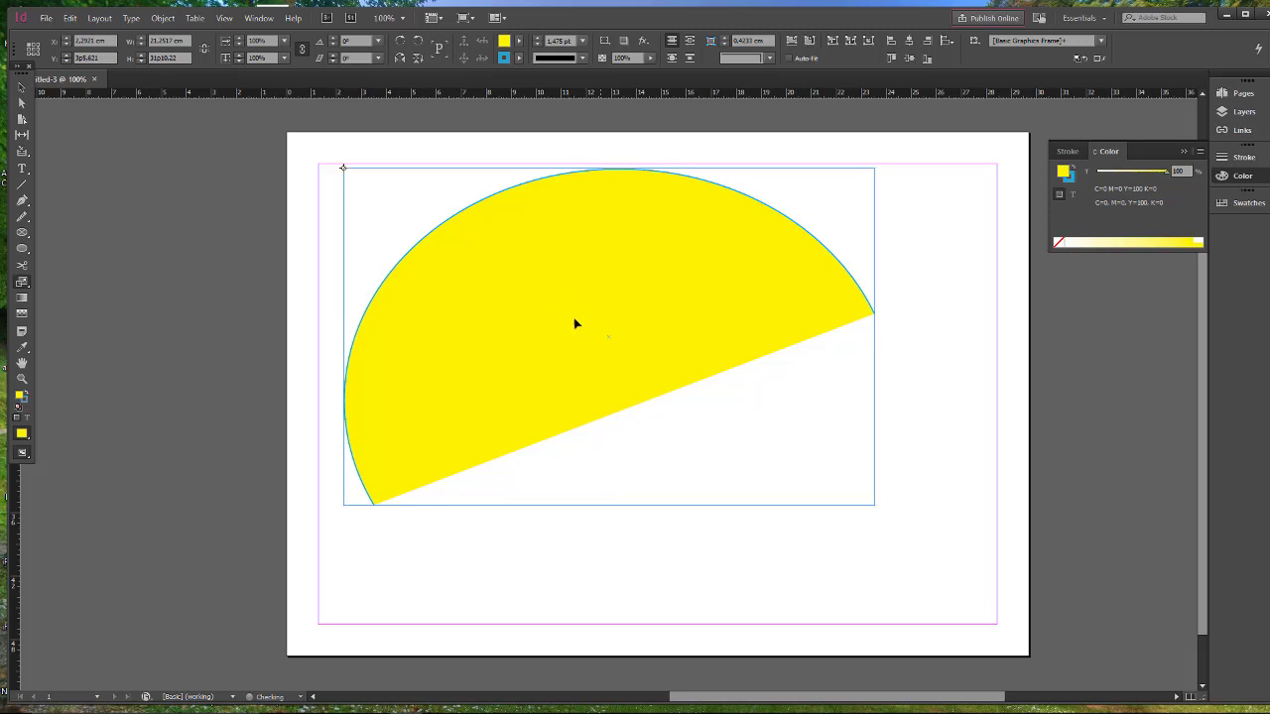
pyautogui.click(21, 87)
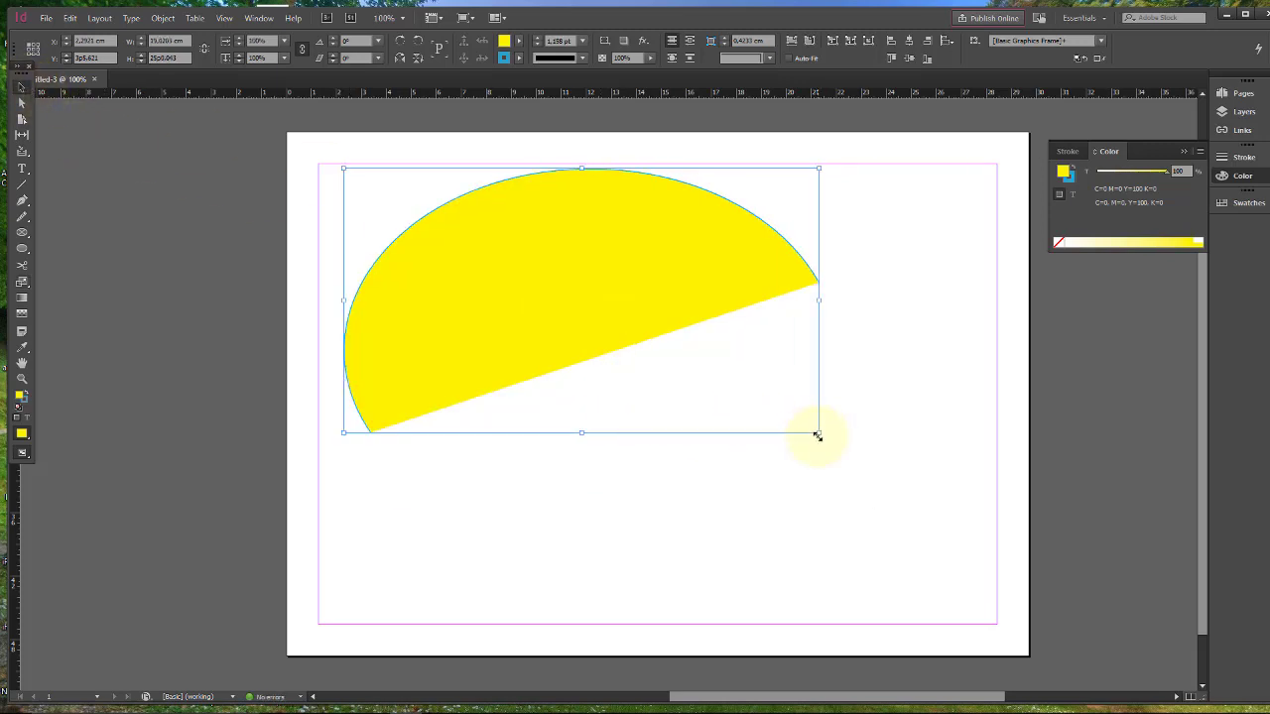
pyautogui.moveTo(816, 436); pyautogui.dragTo(881, 475)
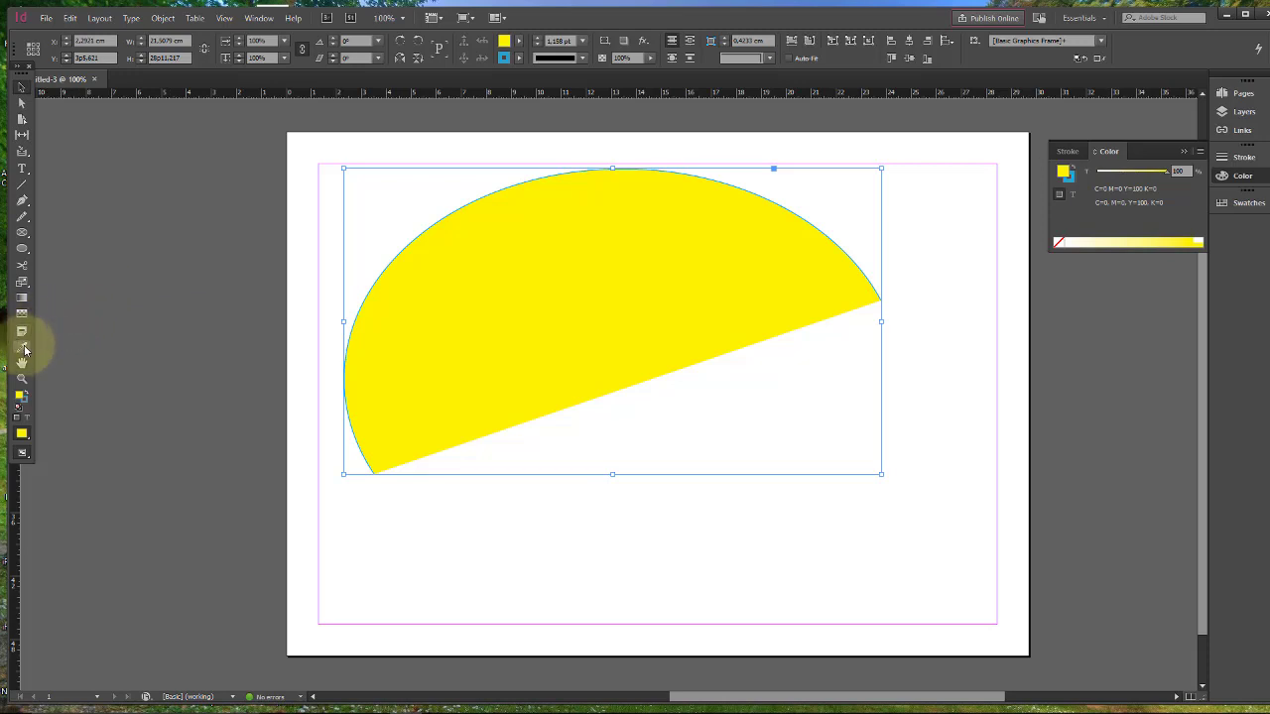
pyautogui.click(22, 249)
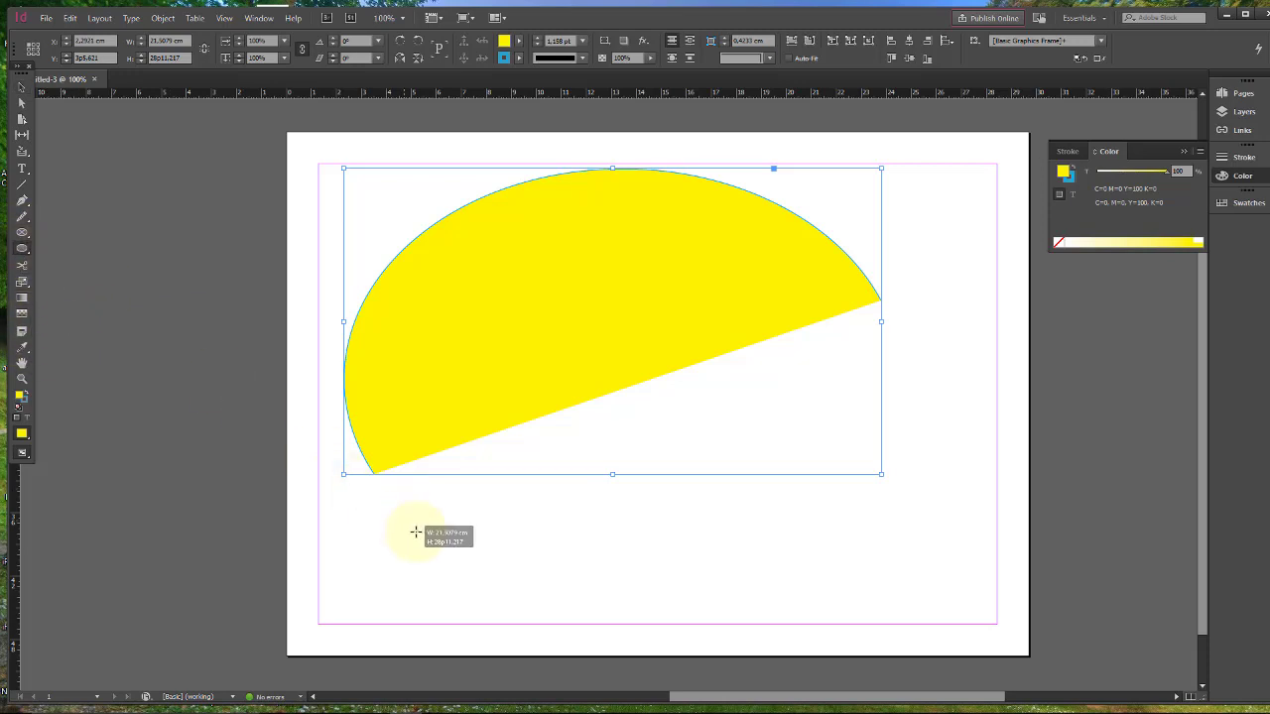
pyautogui.moveTo(414, 533); pyautogui.dragTo(530, 601)
pyautogui.hotkey('ctrl', 'z')
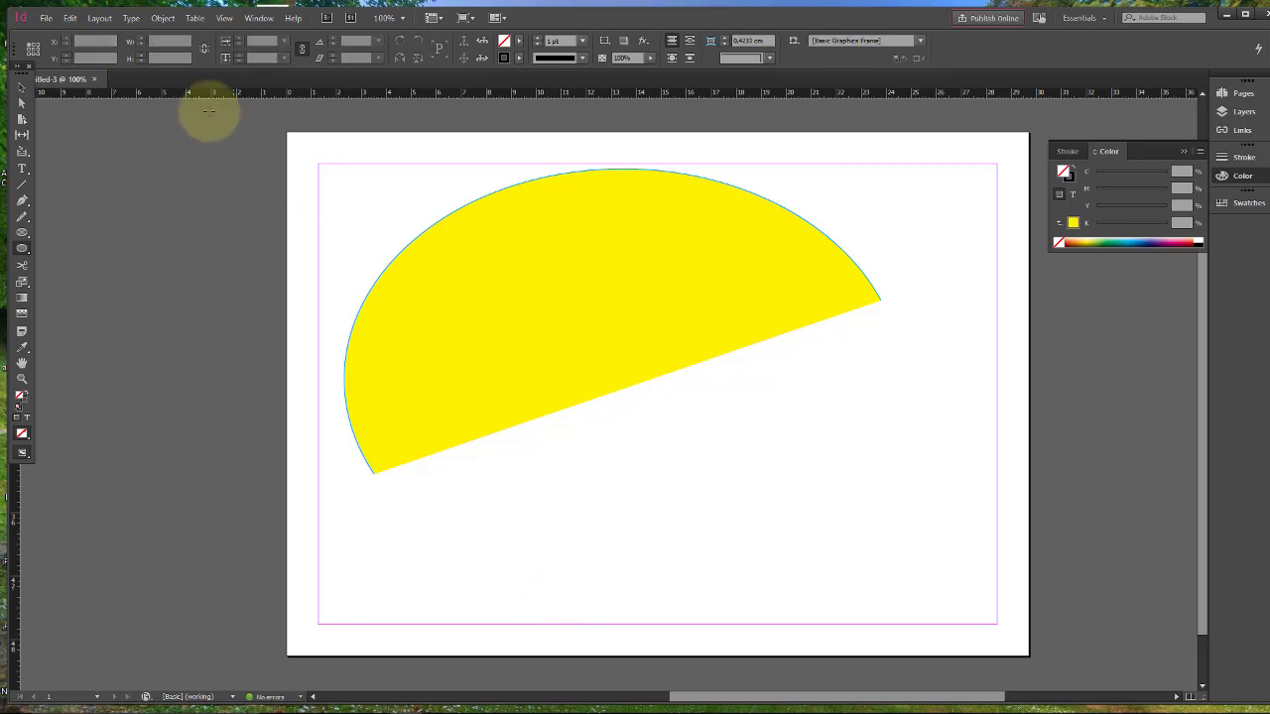
# Place the image Autumn-Jungle-Scene-Image-for-PC.jpg in the page's lower-right area, about 8.8 cm wide
pyautogui.click(46, 18)
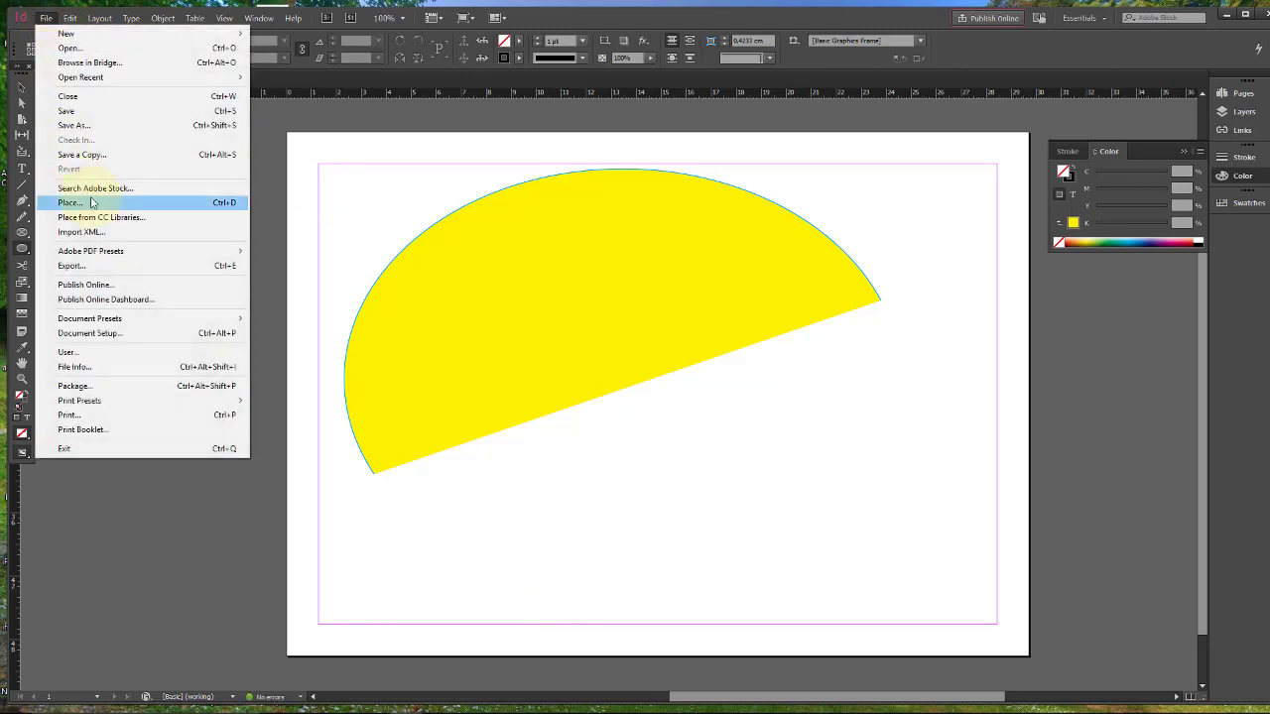
pyautogui.click(70, 202)
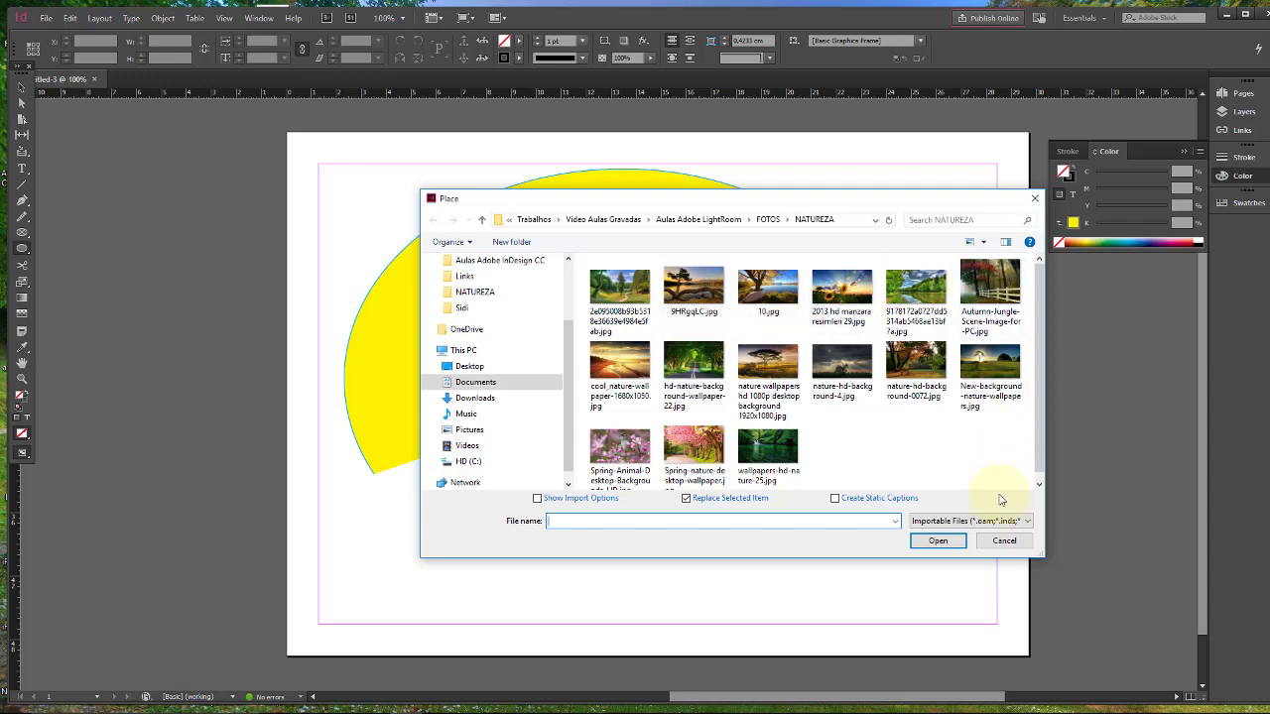
pyautogui.click(989, 287)
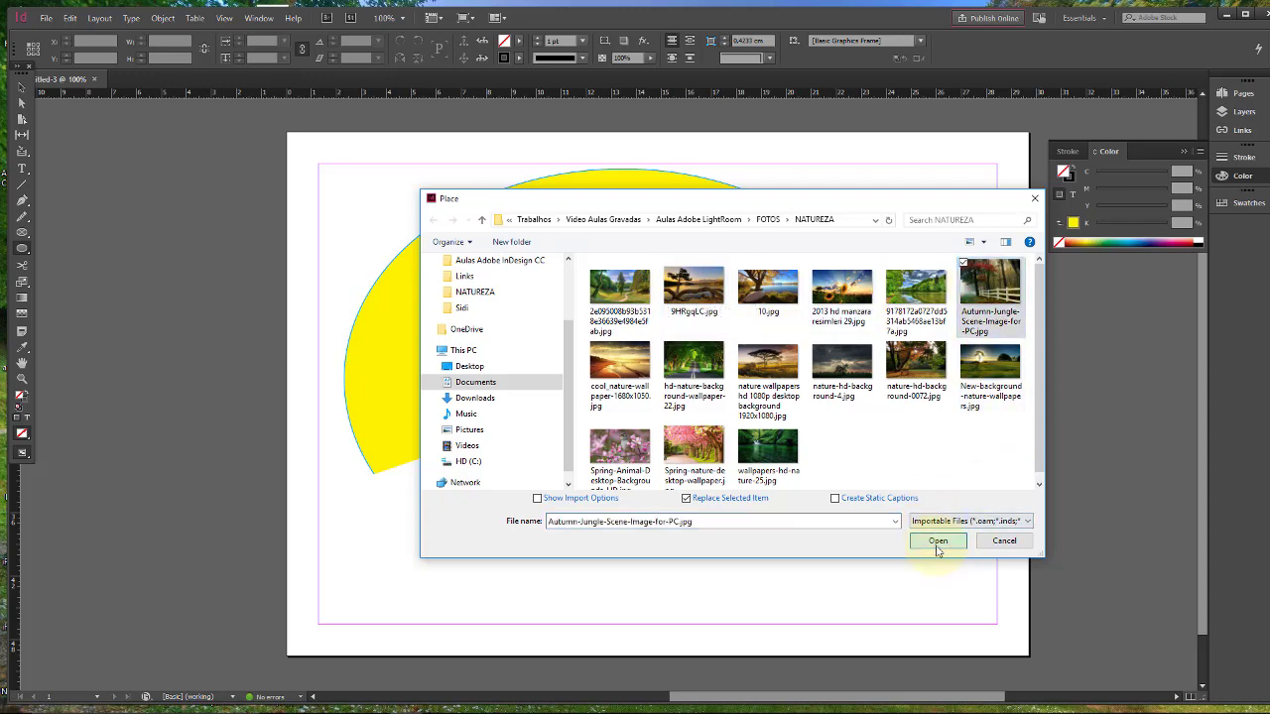
pyautogui.click(937, 541)
pyautogui.moveTo(758, 434); pyautogui.dragTo(978, 599)
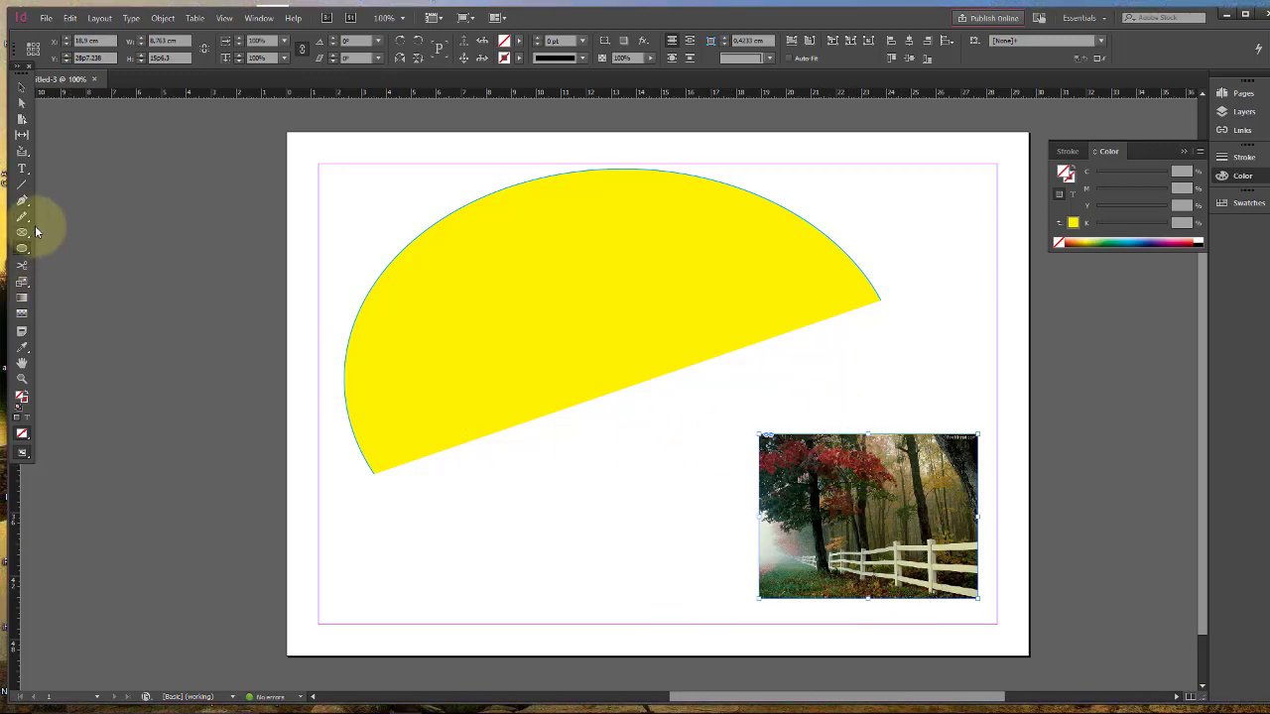
# Fill the half-ellipse with a light brown sampled from the photo using the Eyedropper tool
pyautogui.click(22, 87)
pyautogui.click(464, 265)
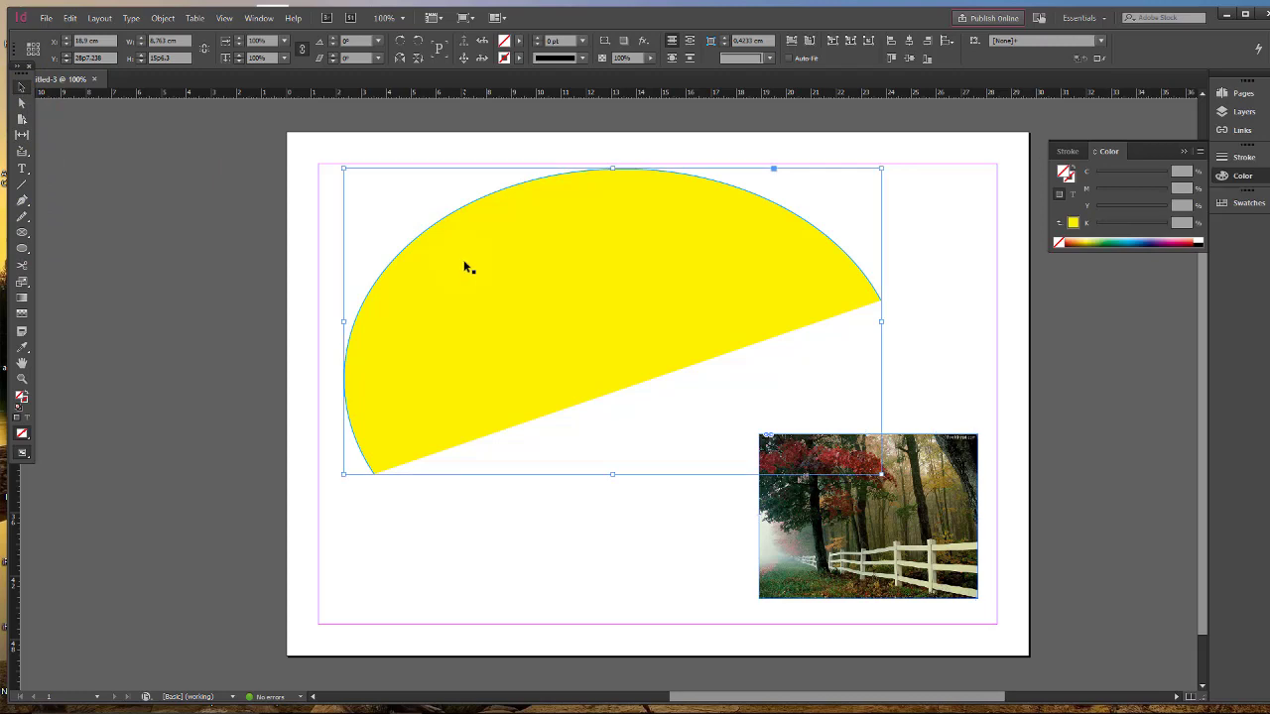
pyautogui.click(22, 347)
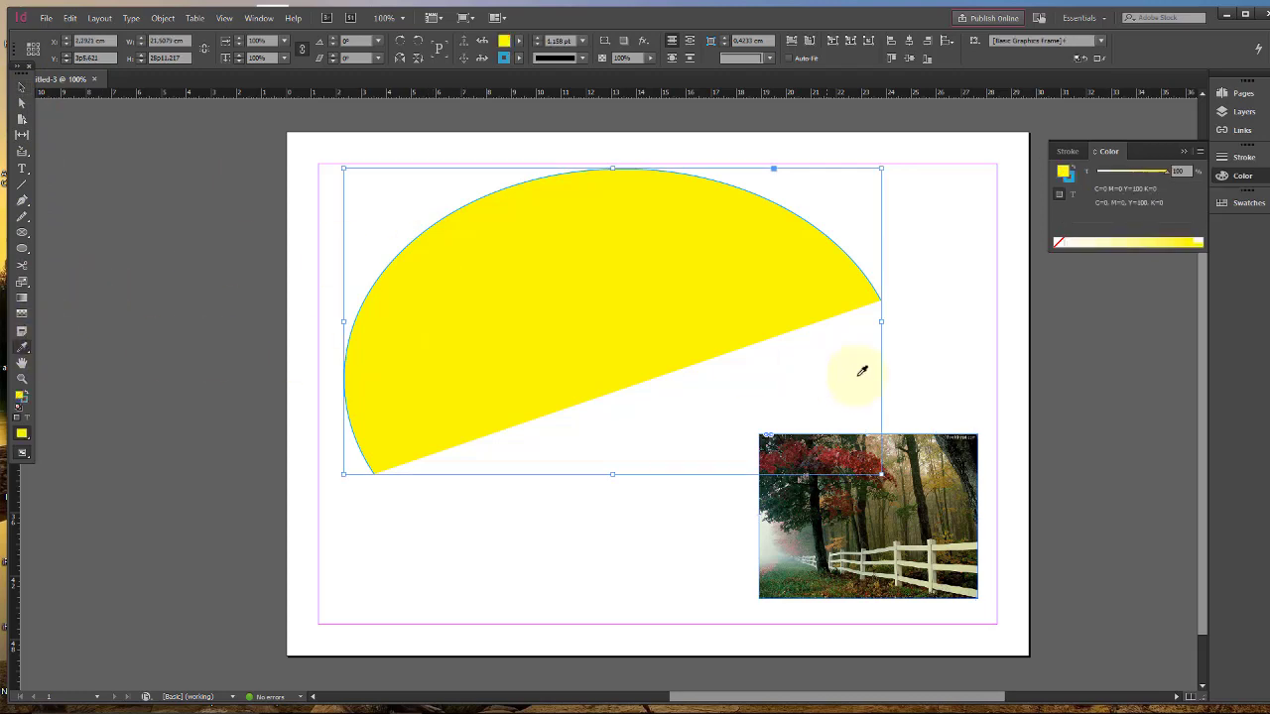
pyautogui.click(885, 474)
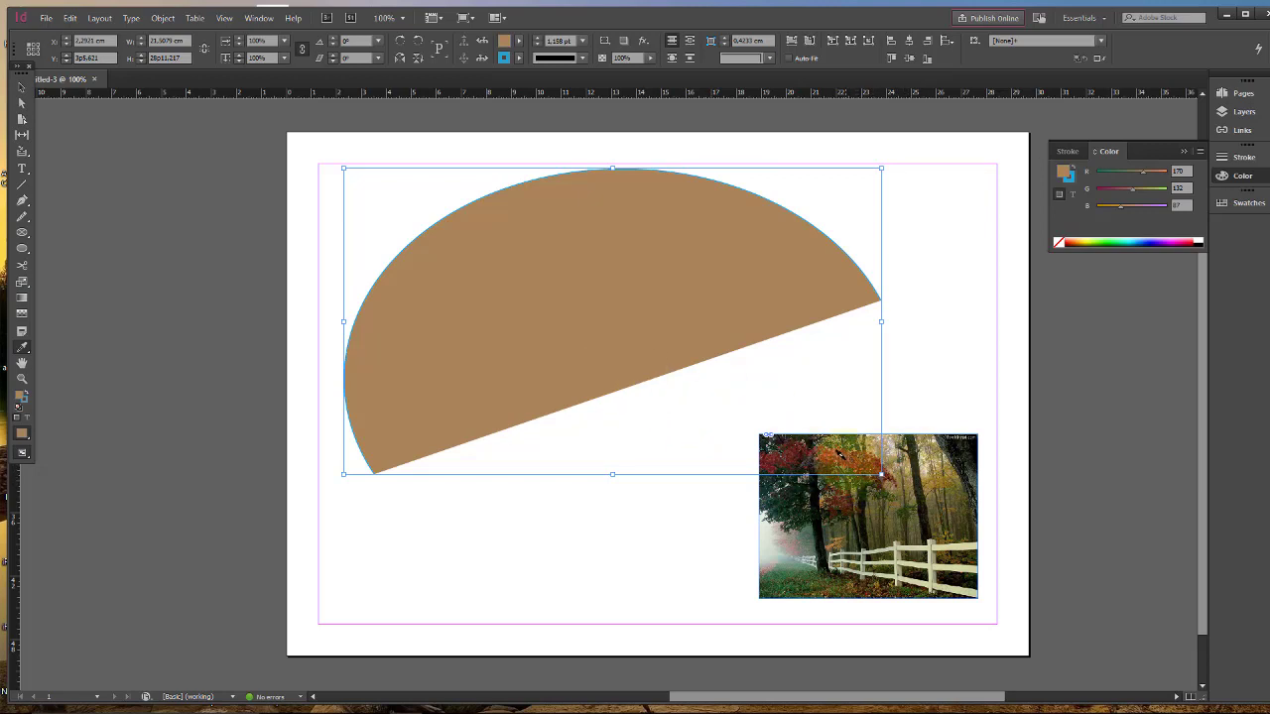
# Move the photo to the page's lower-right corner, and refill the half-ellipse with a very dark brown sampled from the photo's upper-left corner
pyautogui.click(22, 87)
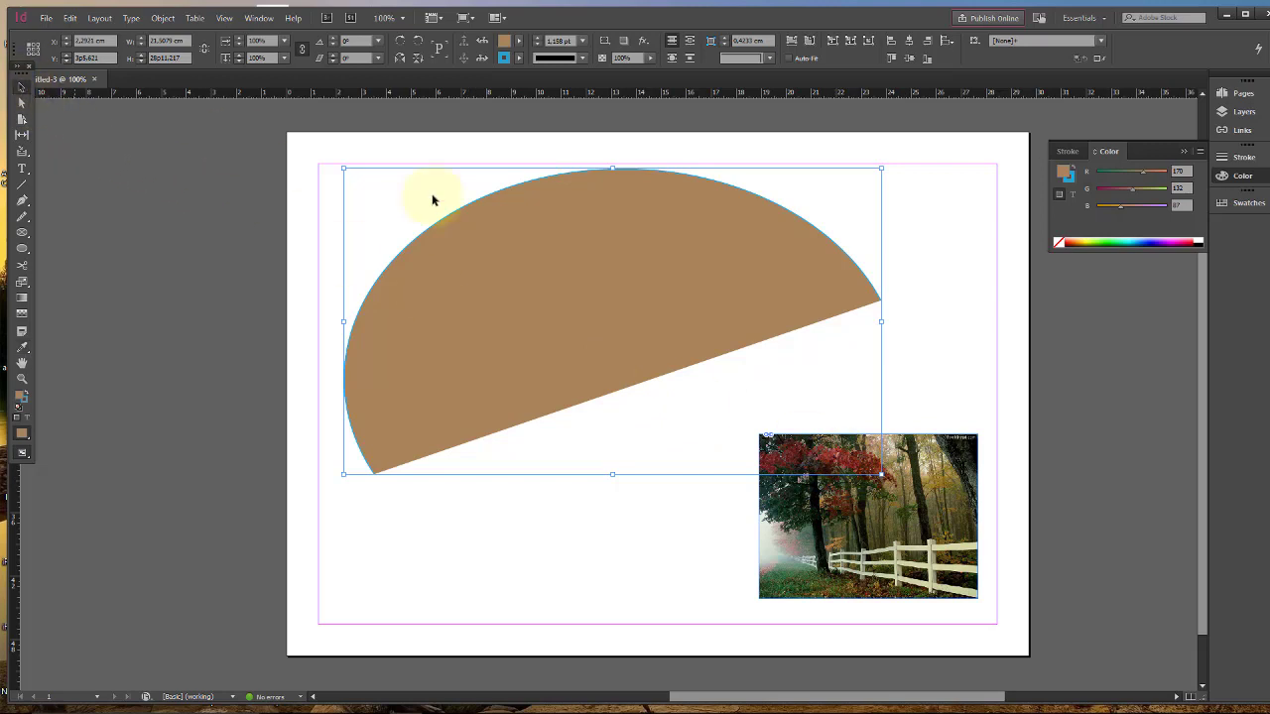
pyautogui.moveTo(881, 435); pyautogui.dragTo(925, 492)
pyautogui.click(607, 333)
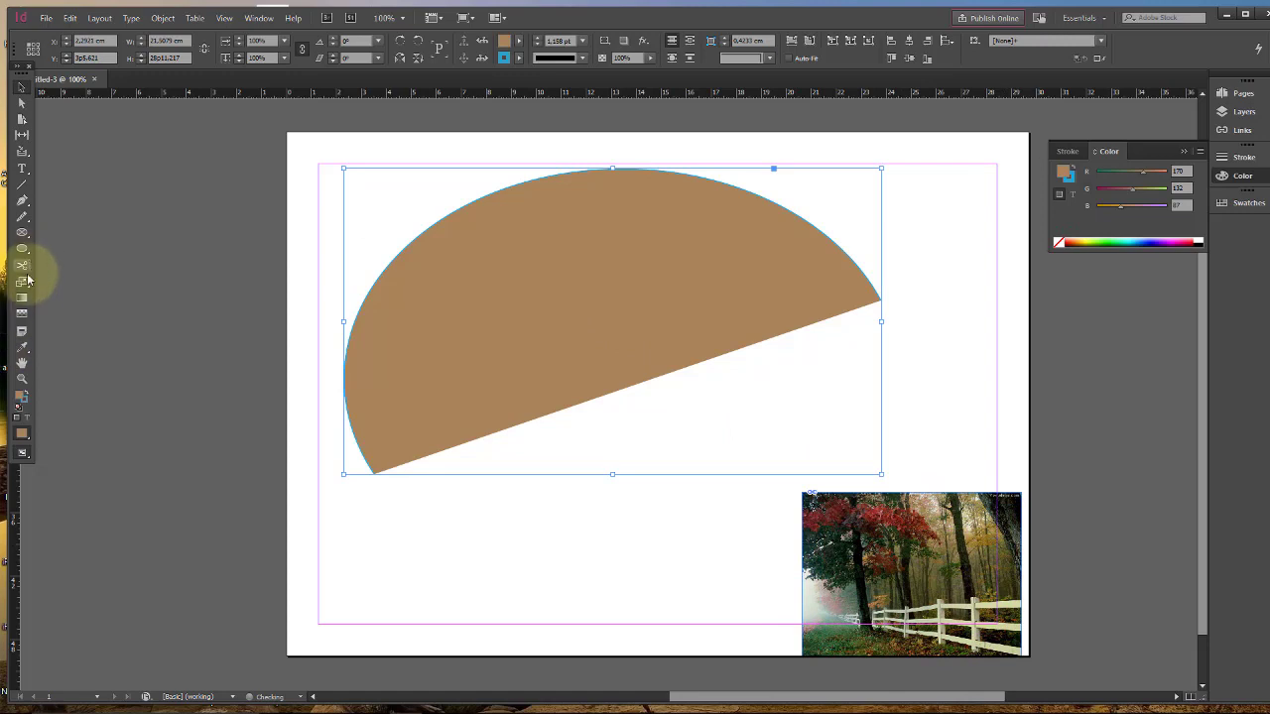
pyautogui.click(23, 348)
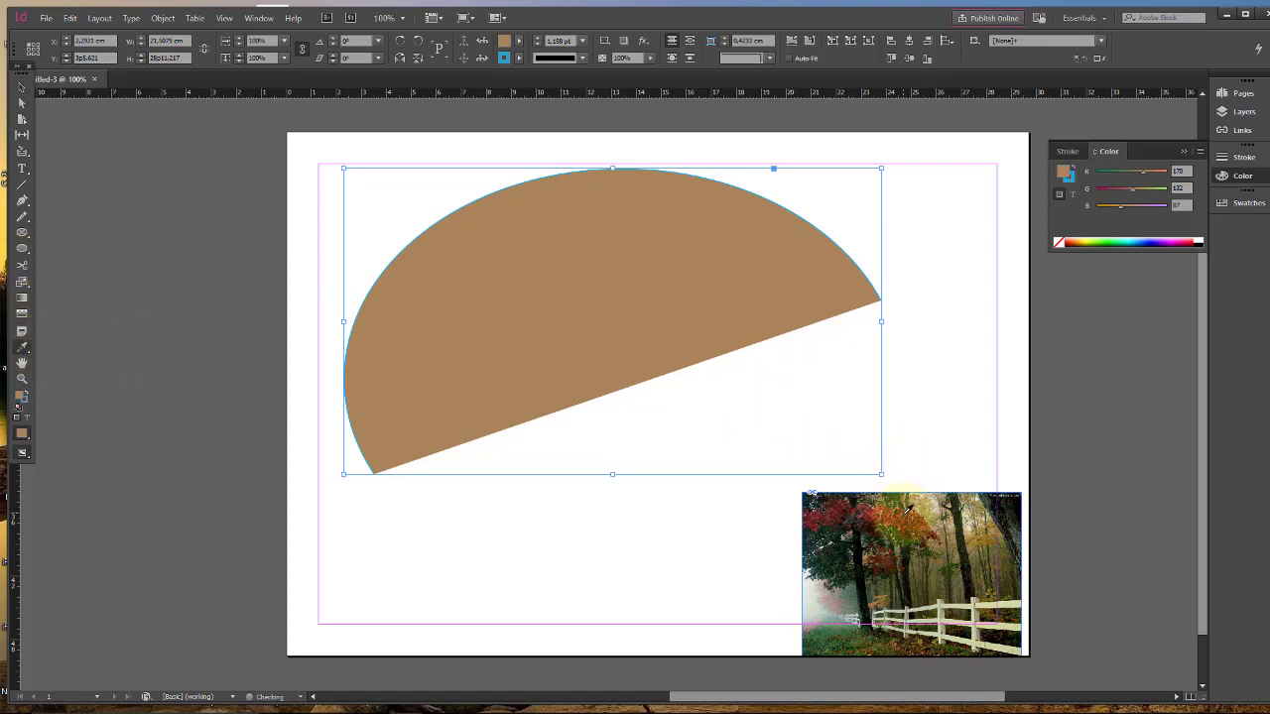
pyautogui.click(811, 495)
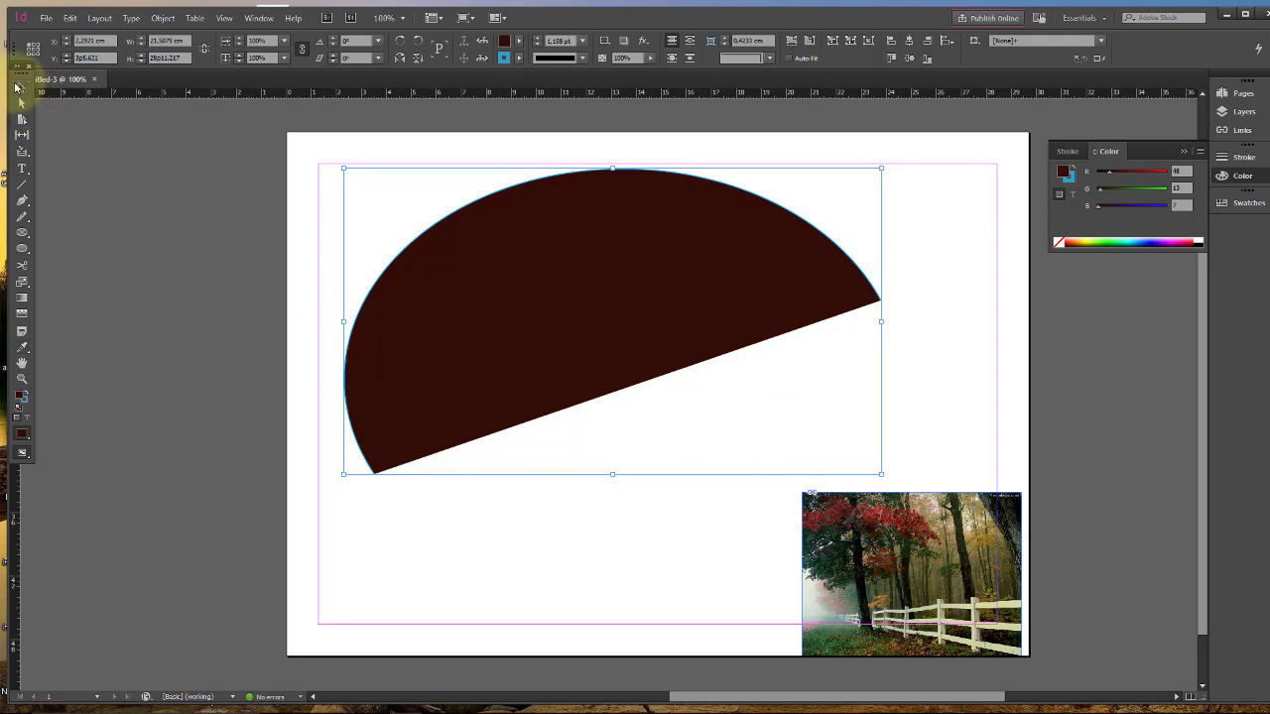
# Resample the half-ellipse's fill with the Eyedropper tool from the red foliage in the photo
pyautogui.click(16, 88)
pyautogui.click(589, 406)
pyautogui.click(633, 385)
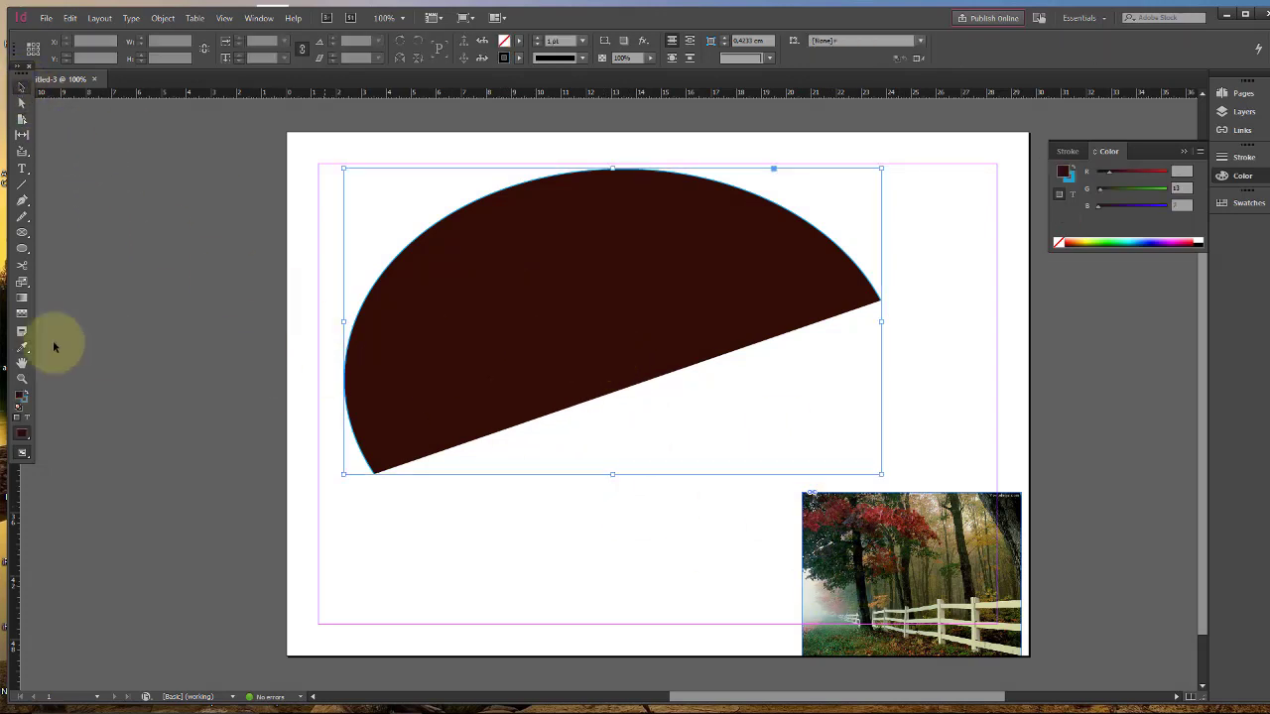
pyautogui.click(22, 346)
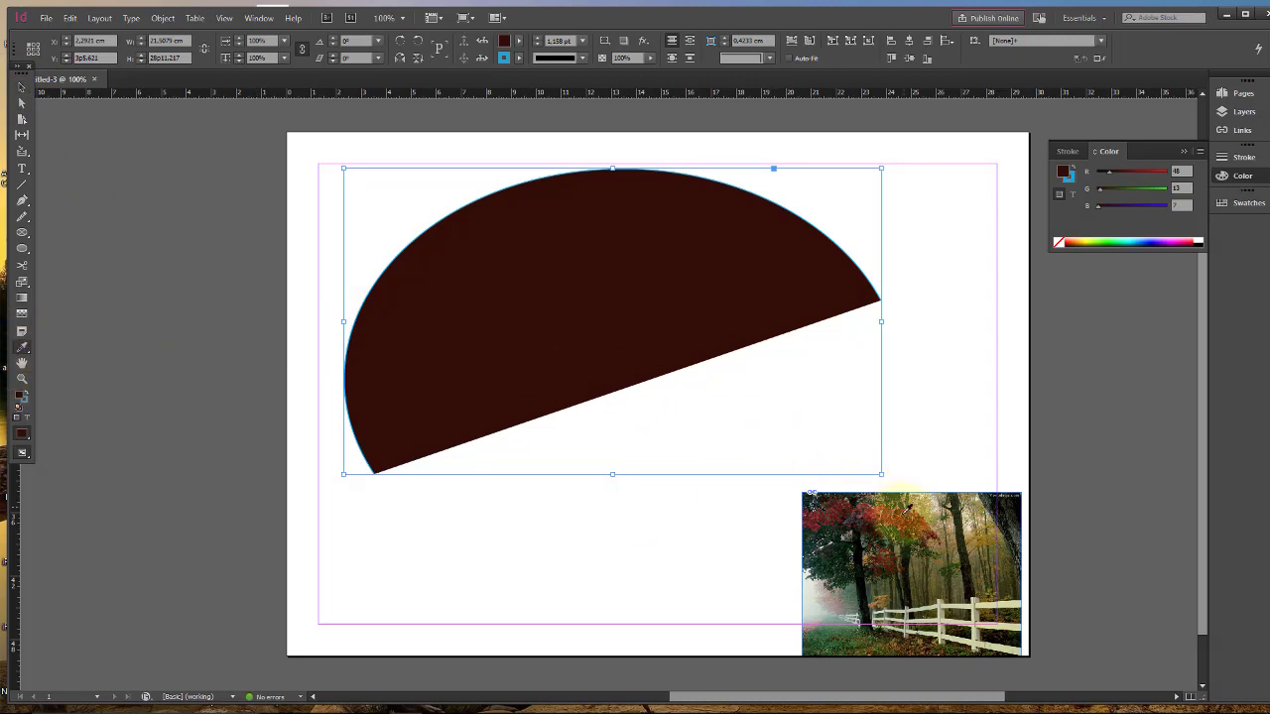
pyautogui.click(924, 515)
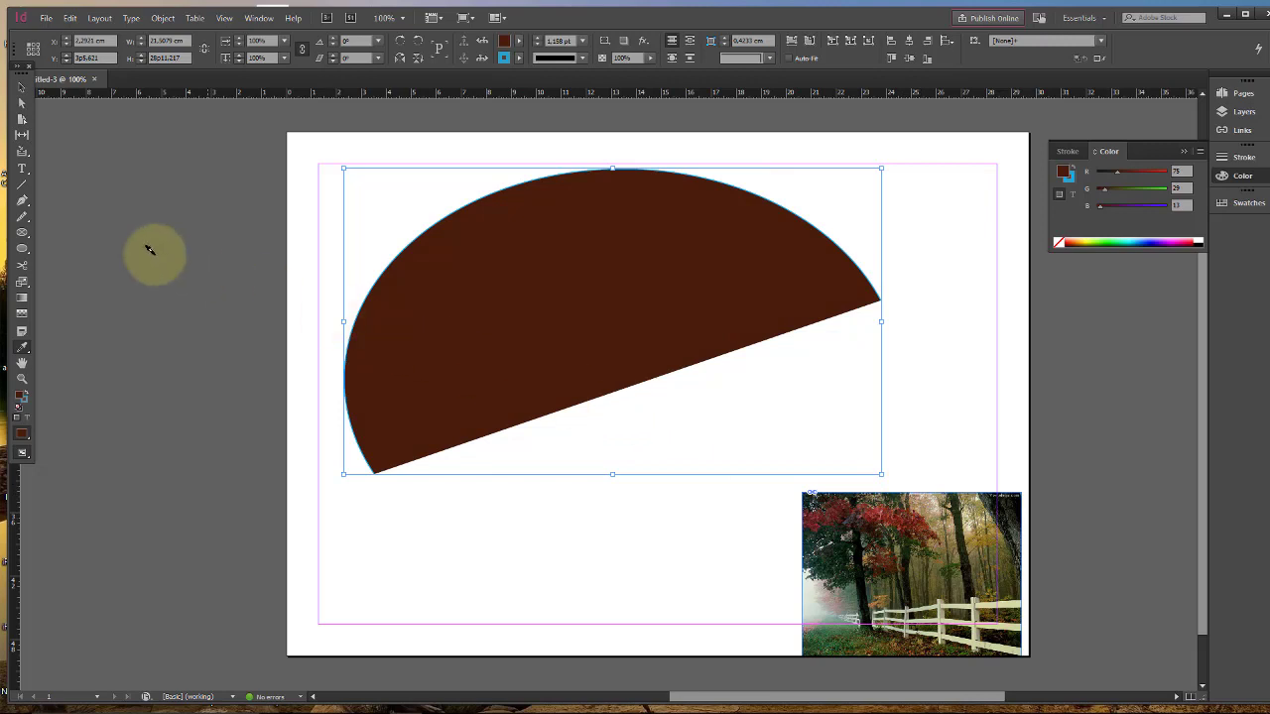
# Measure the distance along the half-ellipse's straight cut edge with the Measure tool, and close the measurement readout
pyautogui.click(22, 87)
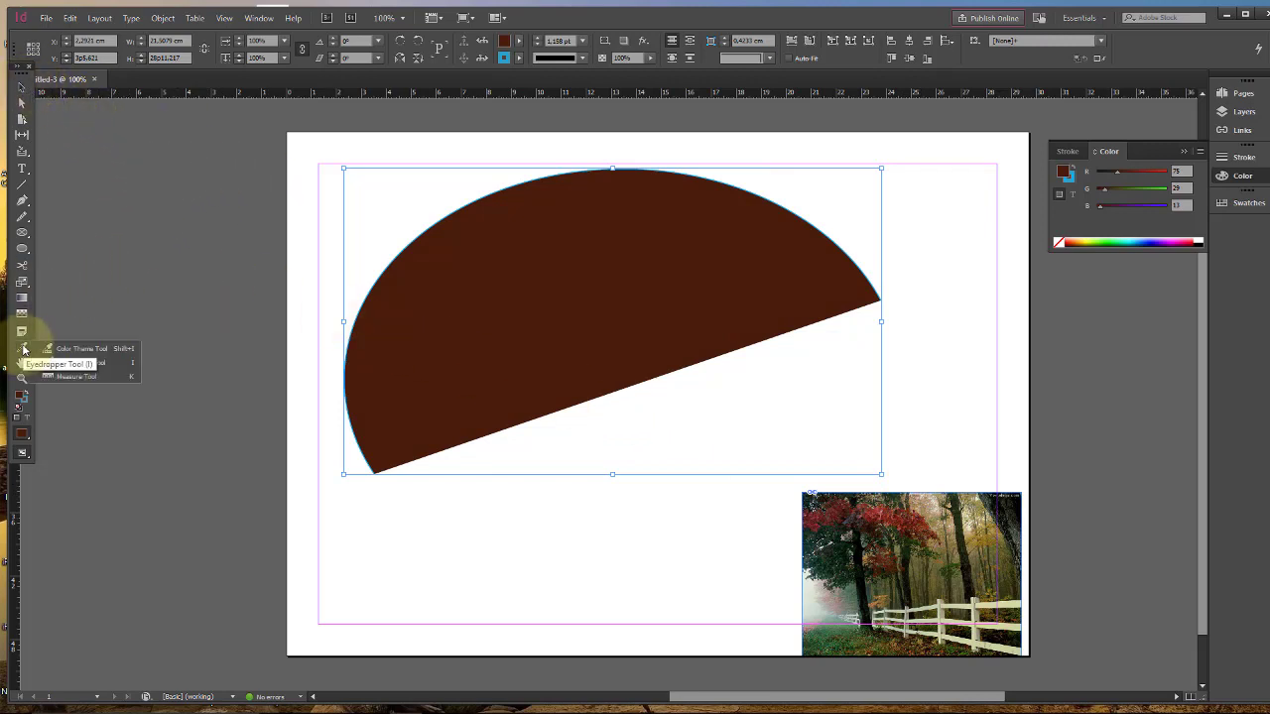
pyautogui.moveTo(24, 349); pyautogui.dragTo(80, 383)
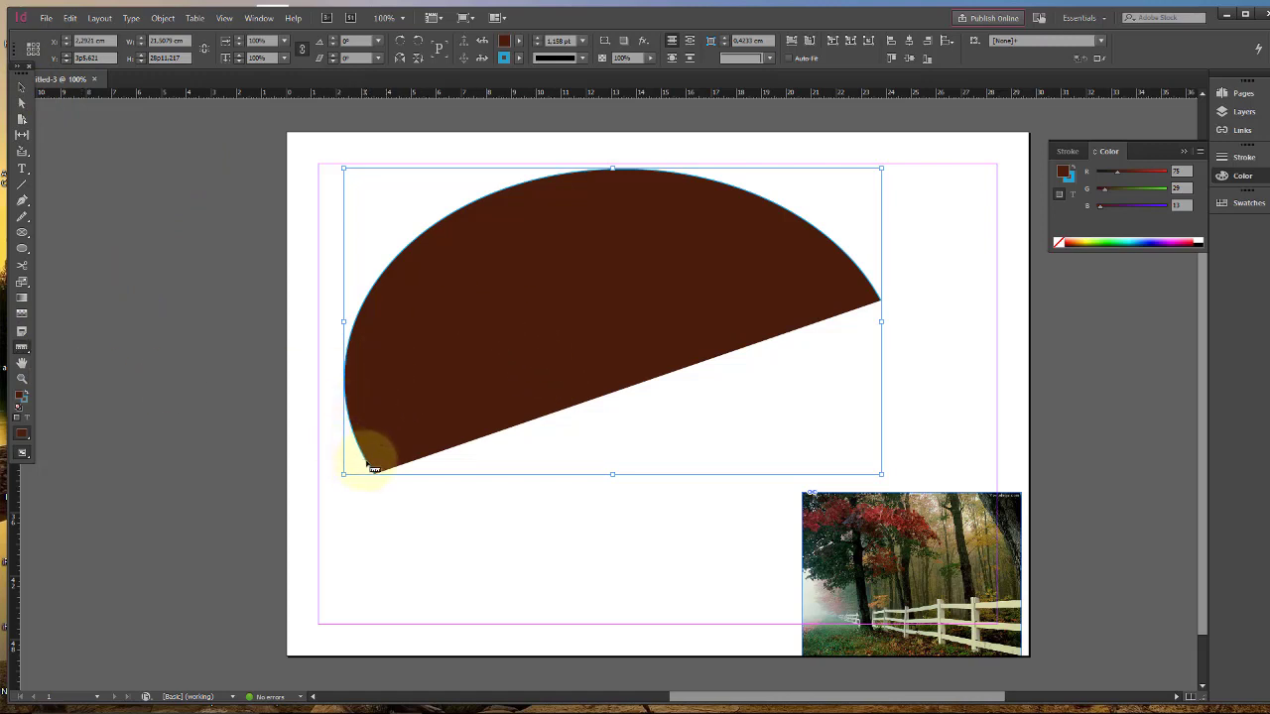
pyautogui.moveTo(369, 463); pyautogui.dragTo(859, 276)
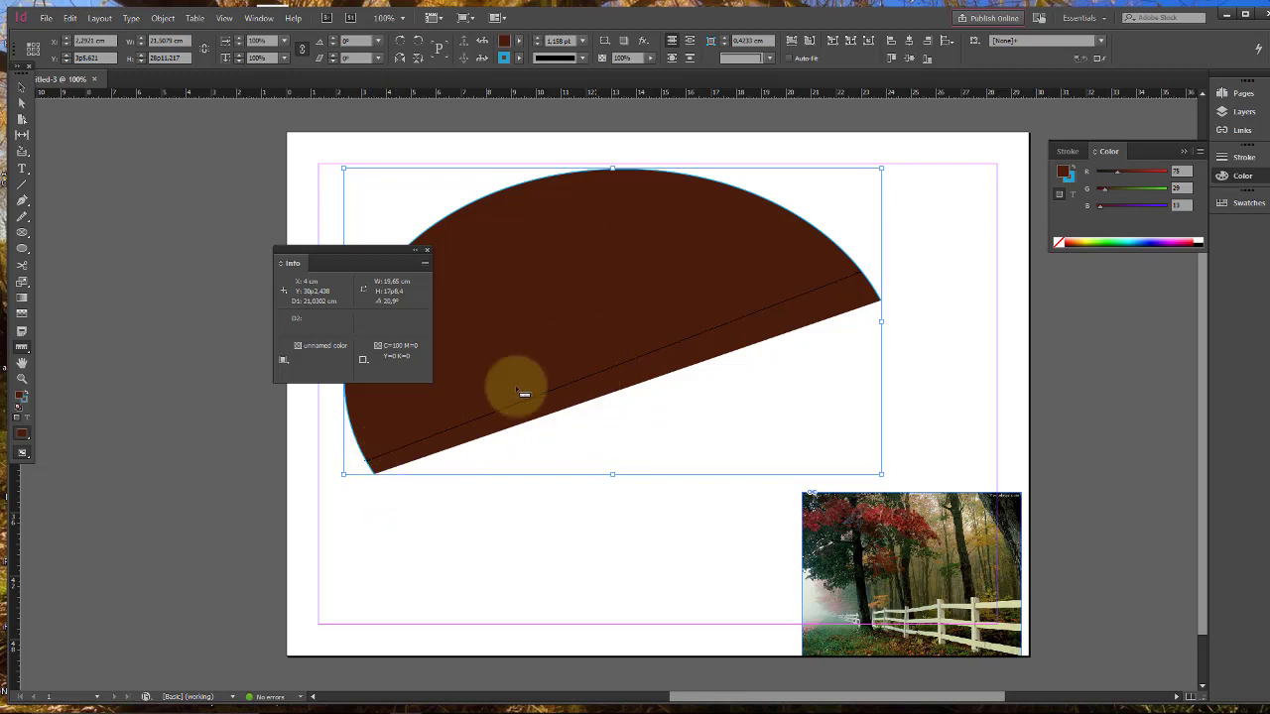
pyautogui.click(427, 249)
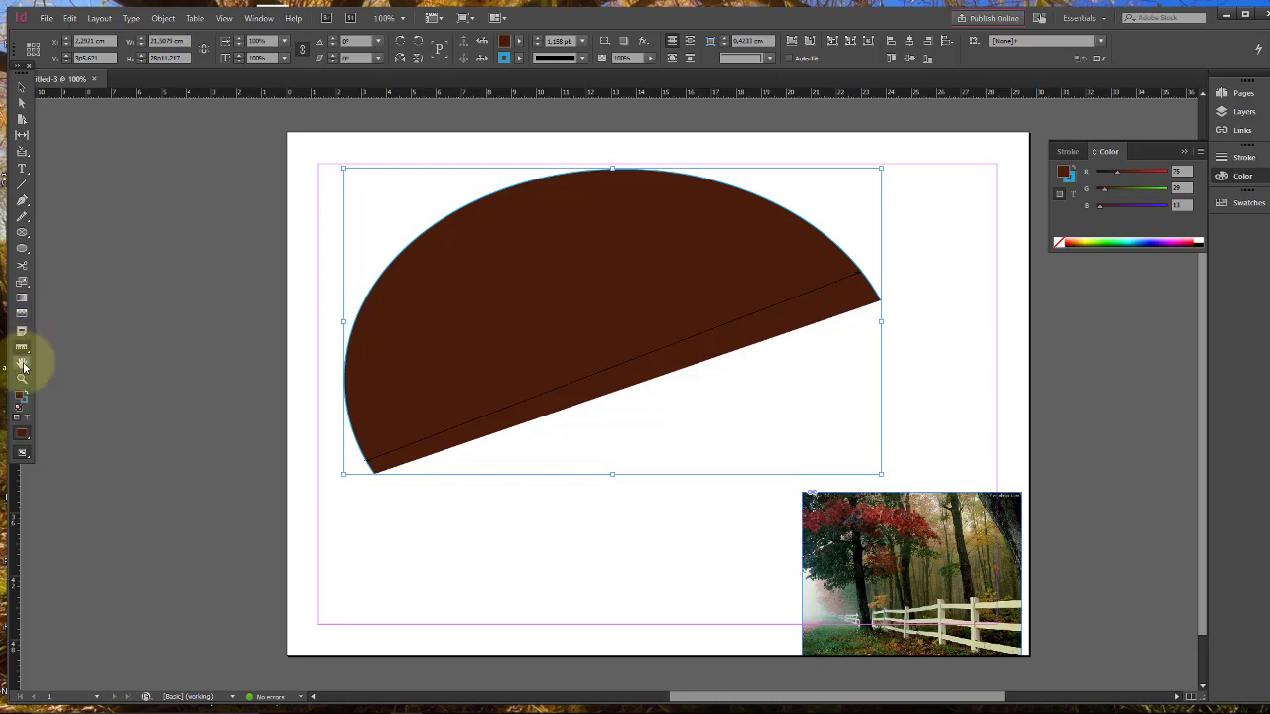
# Pan the page with the Hand tool and set the view zoom to 75%
pyautogui.click(22, 362)
pyautogui.moveTo(420, 363); pyautogui.dragTo(396, 346)
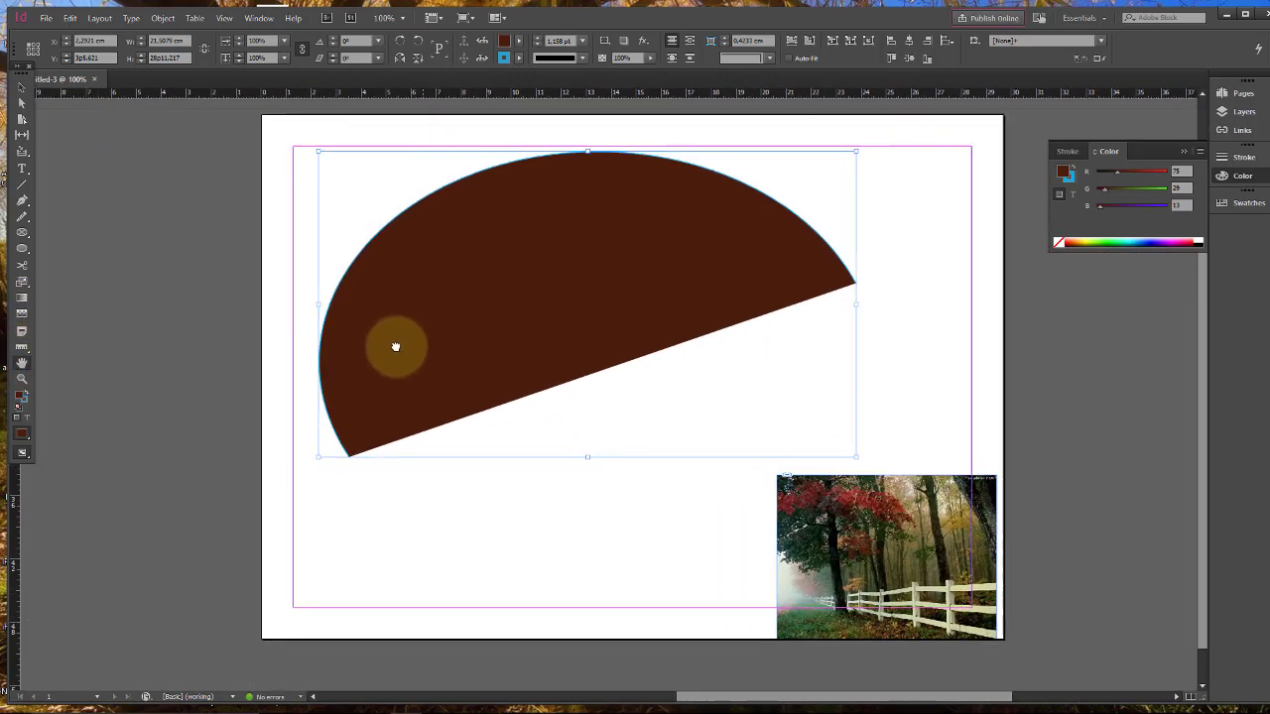
pyautogui.click(19, 379)
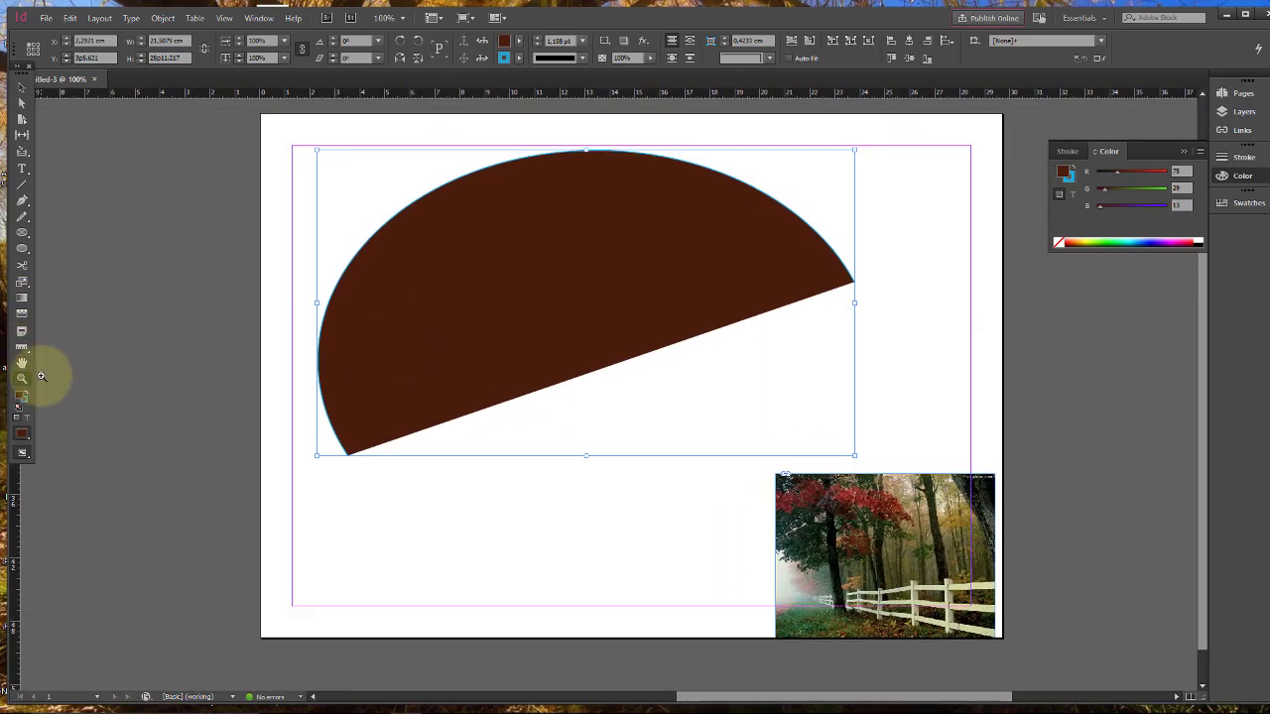
pyautogui.hotkey('ctrl', '-')
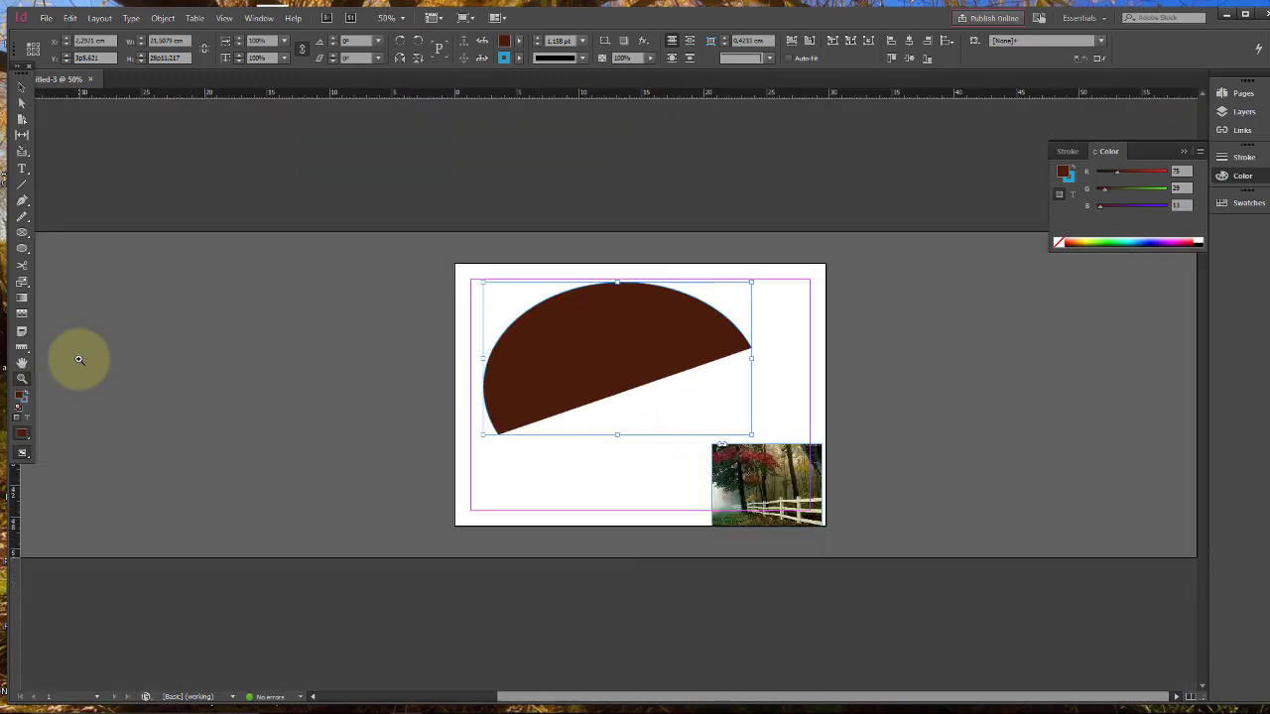
pyautogui.hotkey('ctrl', '=')
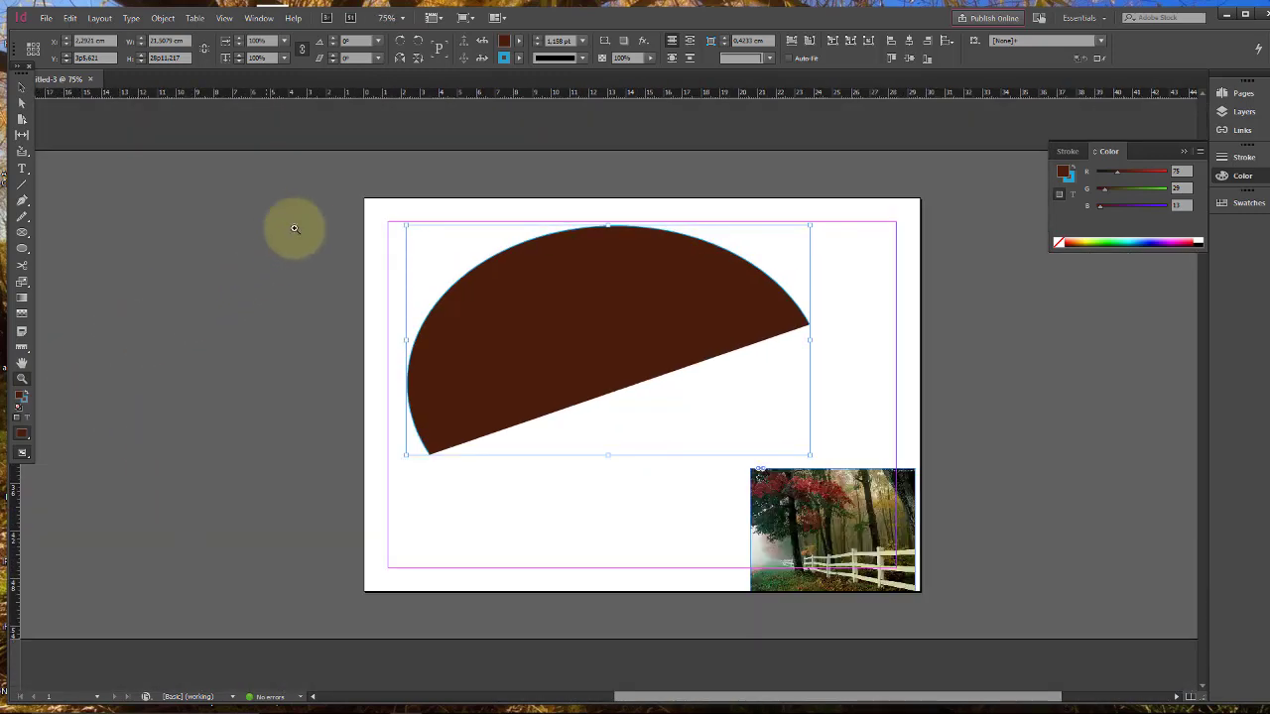
# Select the half-ellipse and the photo together and delete both from the page
pyautogui.click(21, 87)
pyautogui.moveTo(292, 175); pyautogui.dragTo(962, 590)
pyautogui.press('Delete')
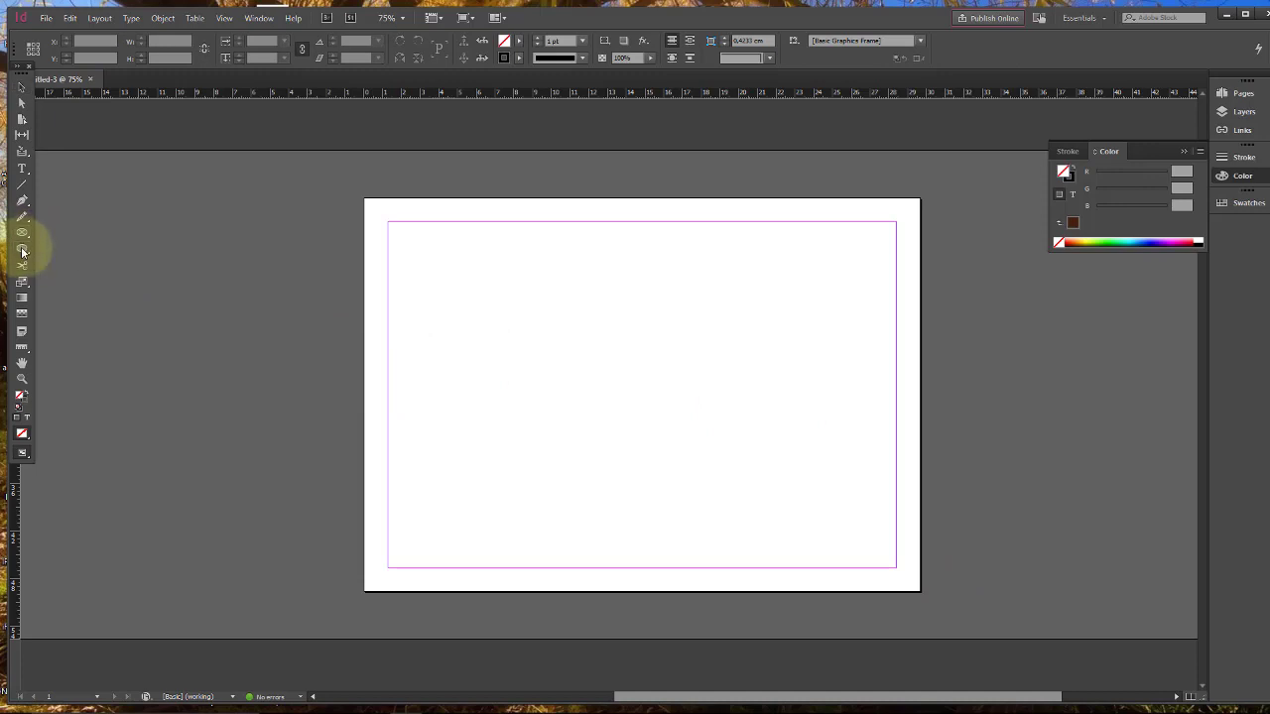
# Draw a star about 5.9 cm wide in the upper-left part of the page using the Polygon tool with 5 sides and 20% star inset
pyautogui.moveTo(22, 252); pyautogui.dragTo(53, 277)
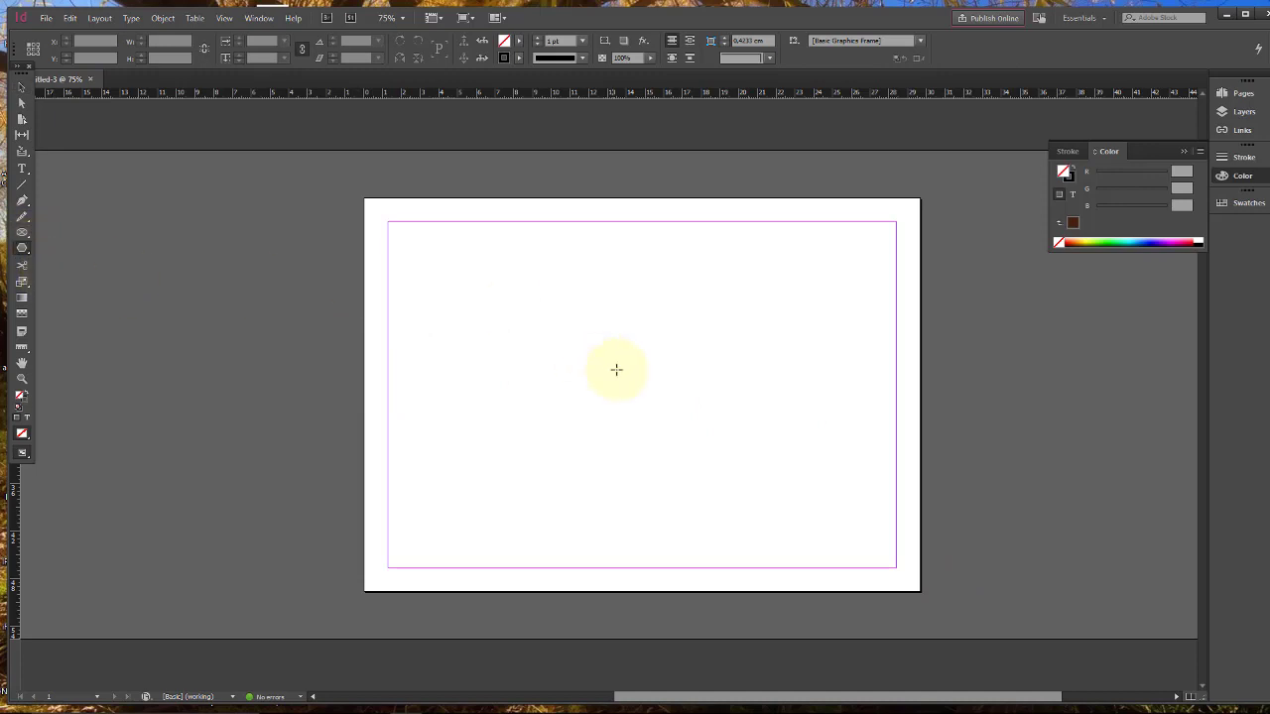
pyautogui.doubleClick(19, 249)
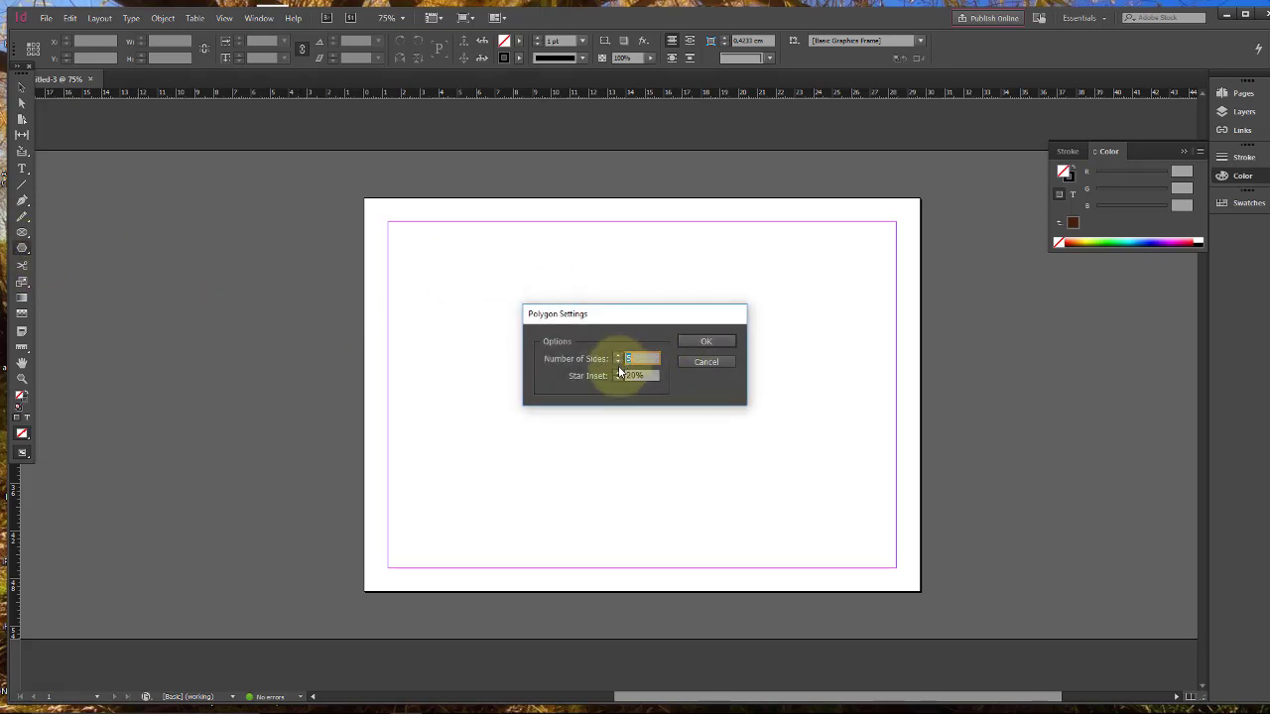
pyautogui.click(707, 341)
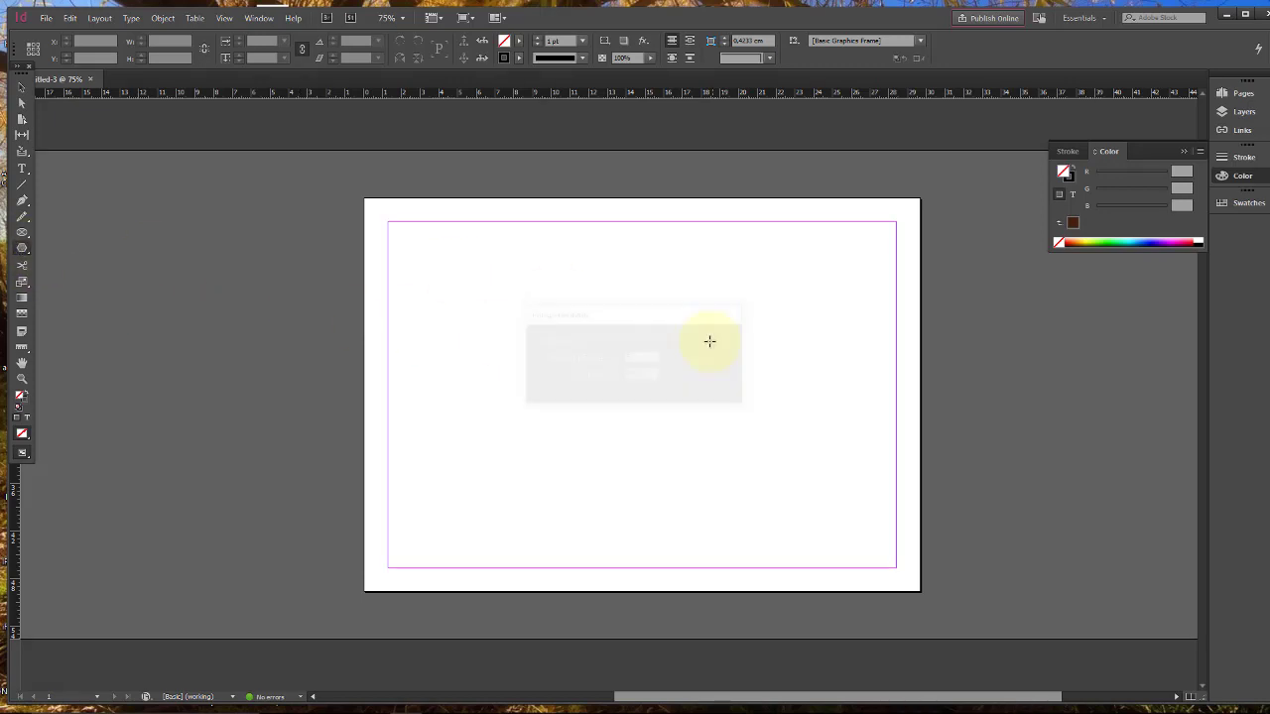
pyautogui.moveTo(470, 306); pyautogui.dragTo(582, 411)
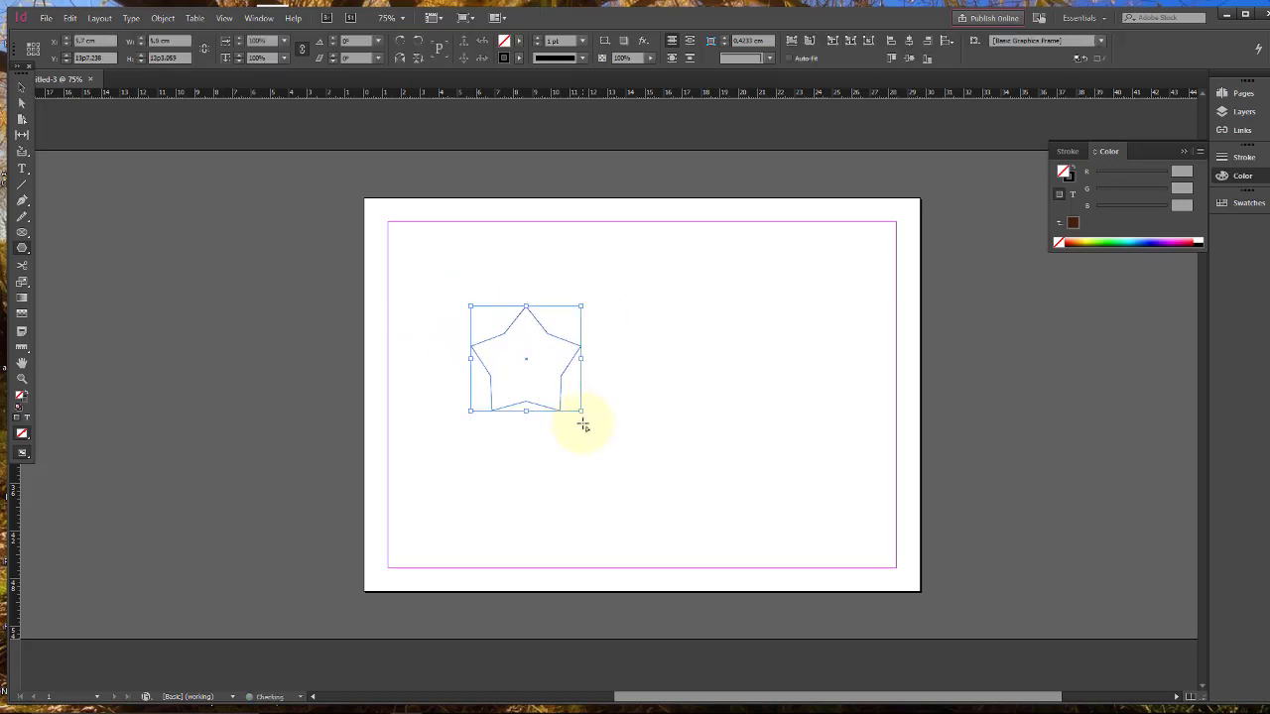
# Draw a square about 4.7 cm wide to the right of the star with the Rectangle tool
pyautogui.click(19, 252)
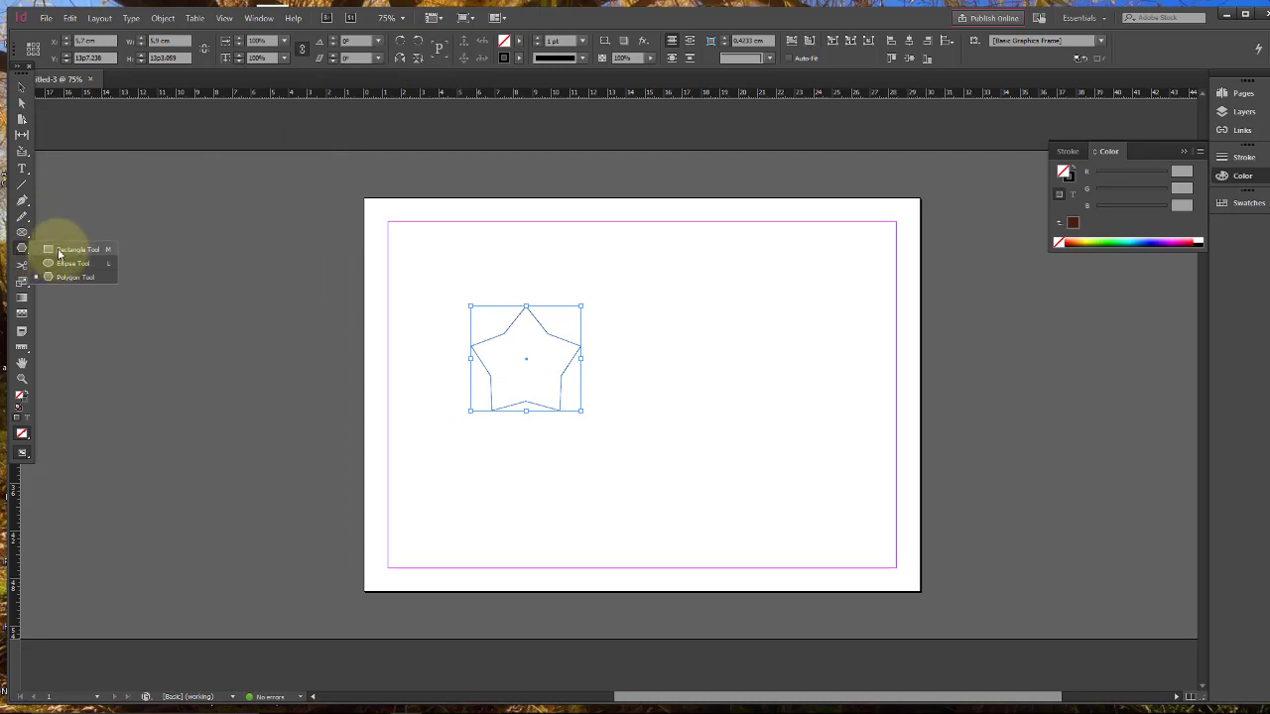
pyautogui.click(62, 249)
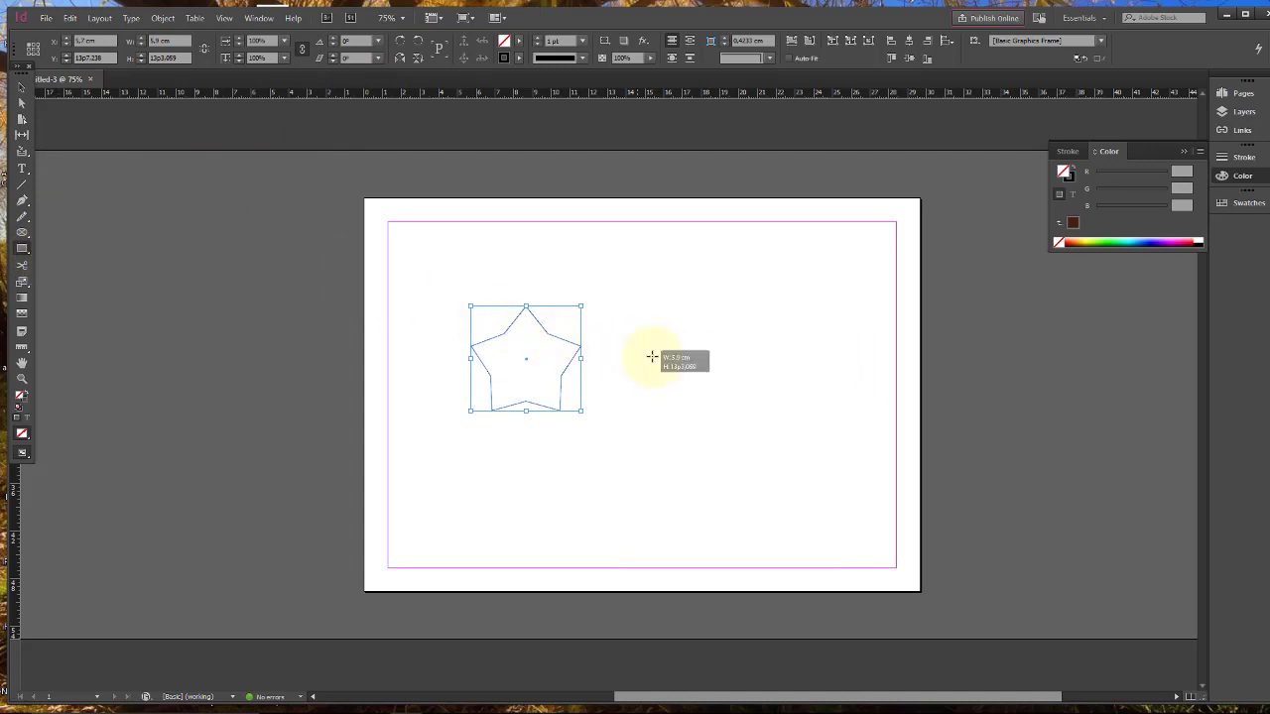
pyautogui.moveTo(638, 345); pyautogui.dragTo(728, 434)
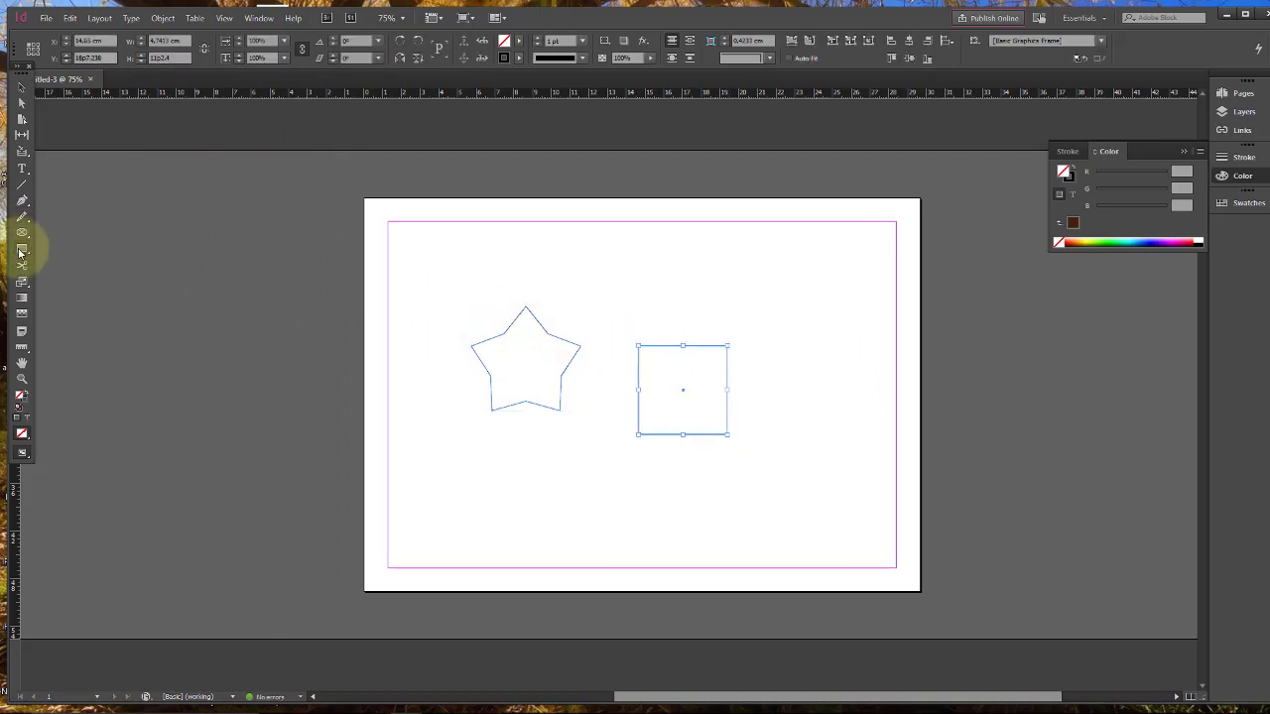
# Draw a circle about 4.25 cm wide below the star with the Ellipse tool and fill it with C=100 M=0 Y=0 K=0
pyautogui.click(19, 252)
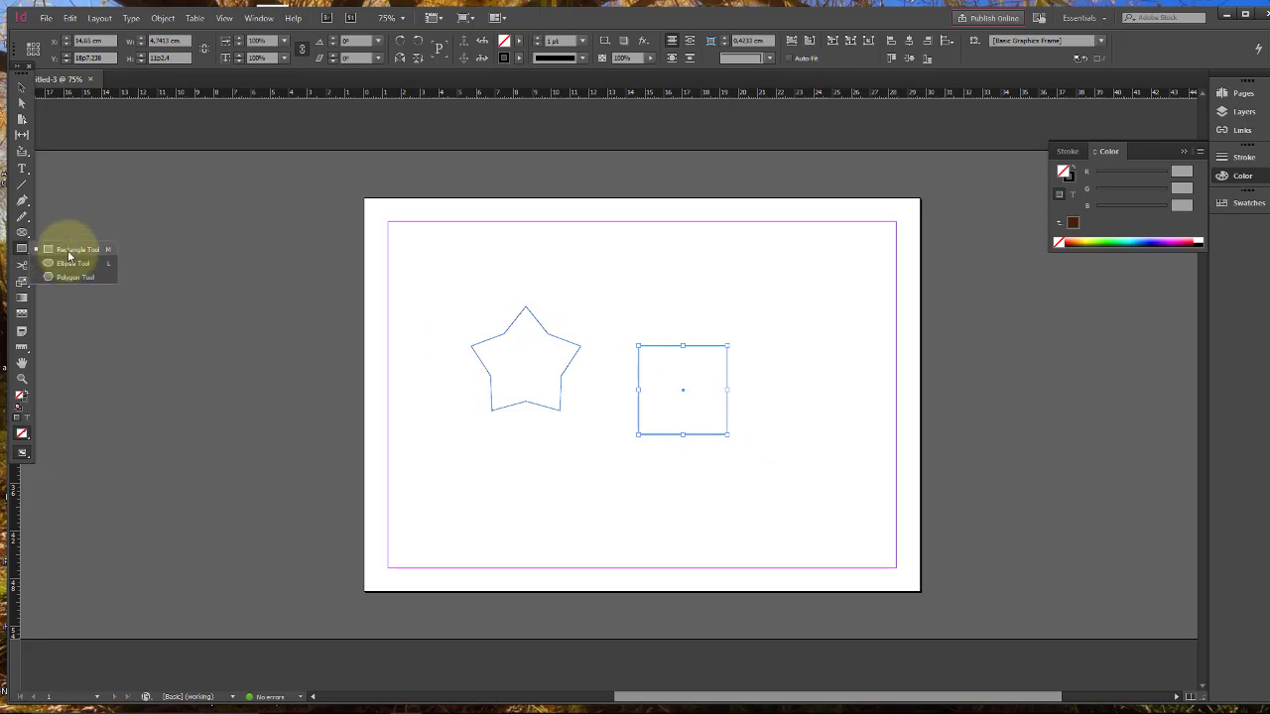
pyautogui.click(71, 263)
pyautogui.moveTo(506, 496); pyautogui.dragTo(587, 576)
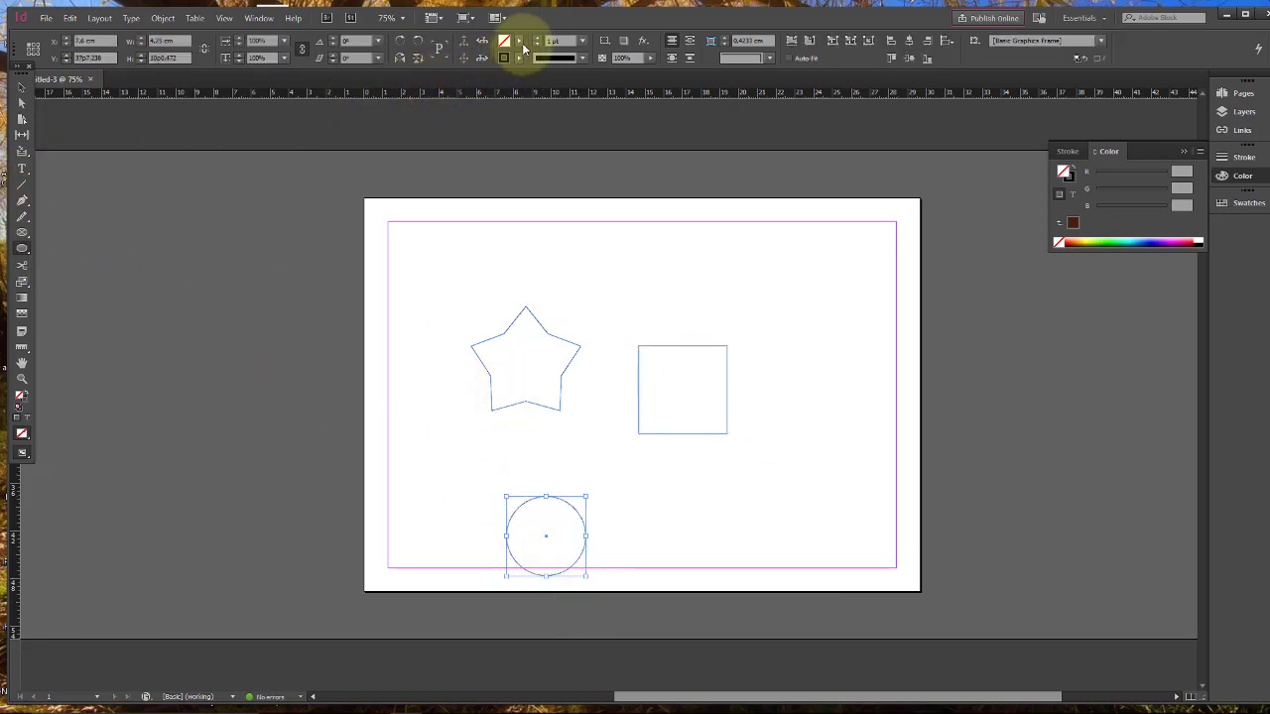
pyautogui.click(519, 40)
pyautogui.click(417, 132)
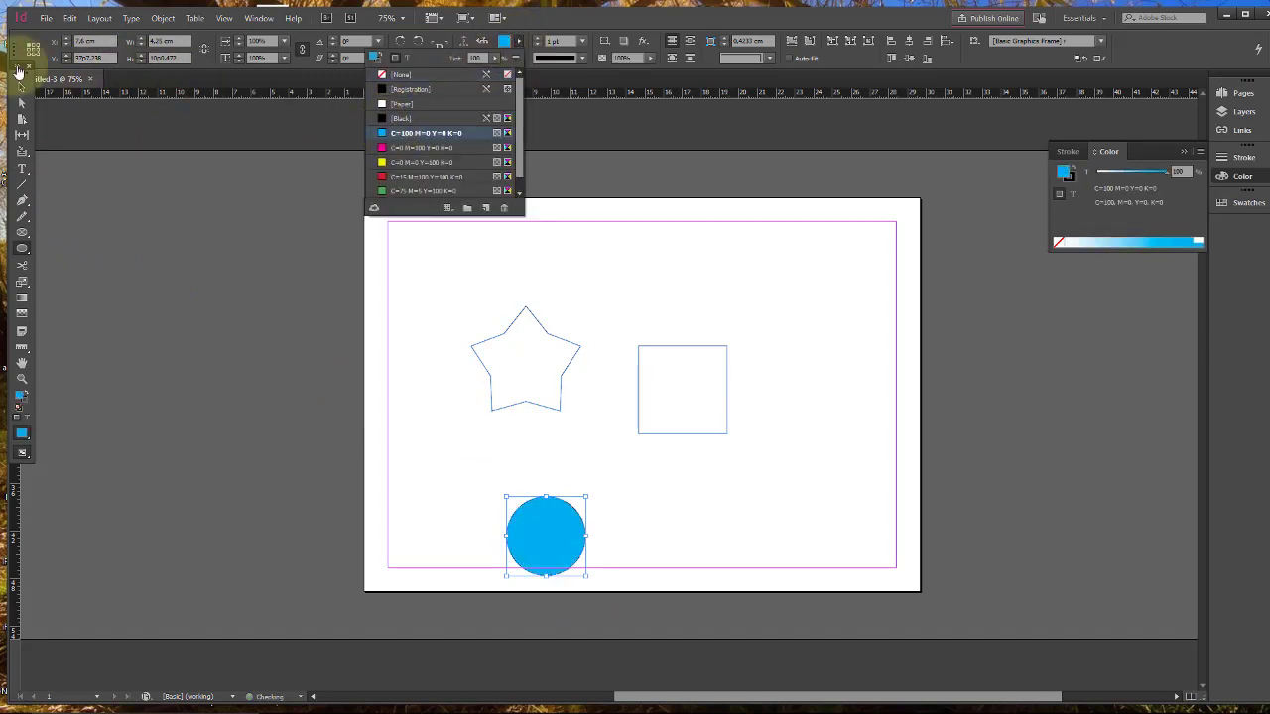
# Fill the square with the red swatch C=15 M=100 Y=100 K=0
pyautogui.click(20, 86)
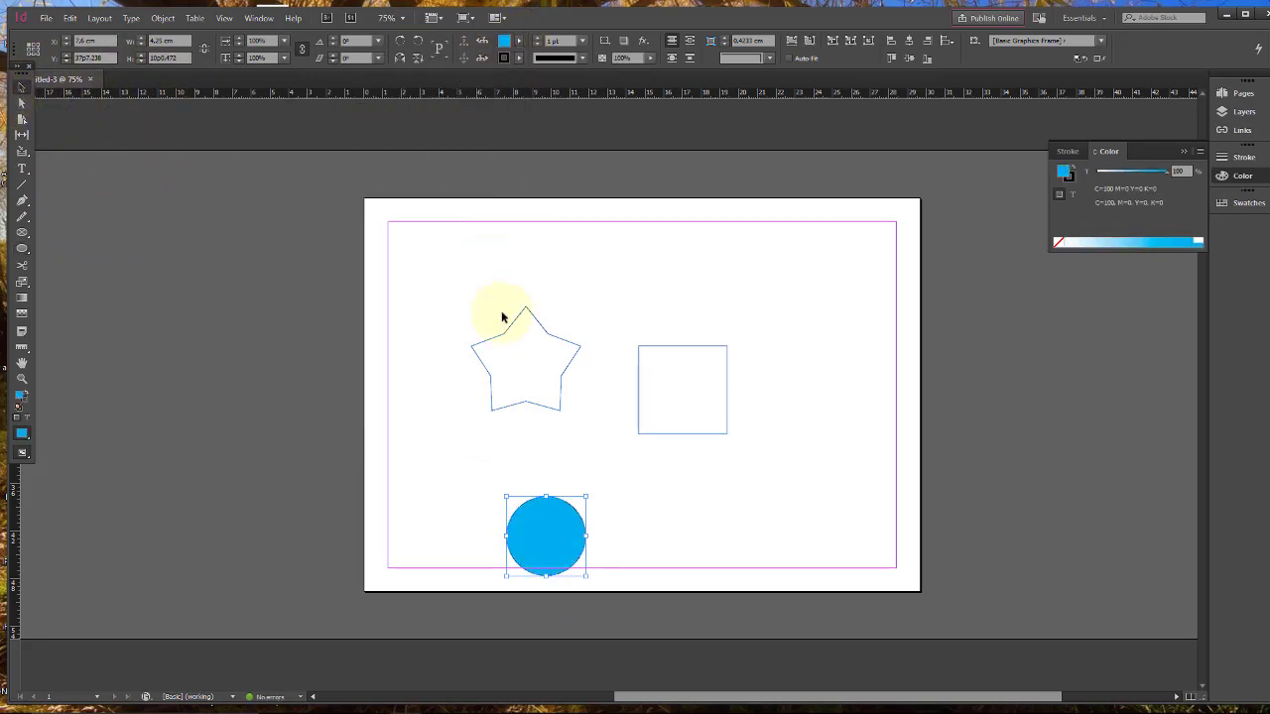
pyautogui.click(708, 389)
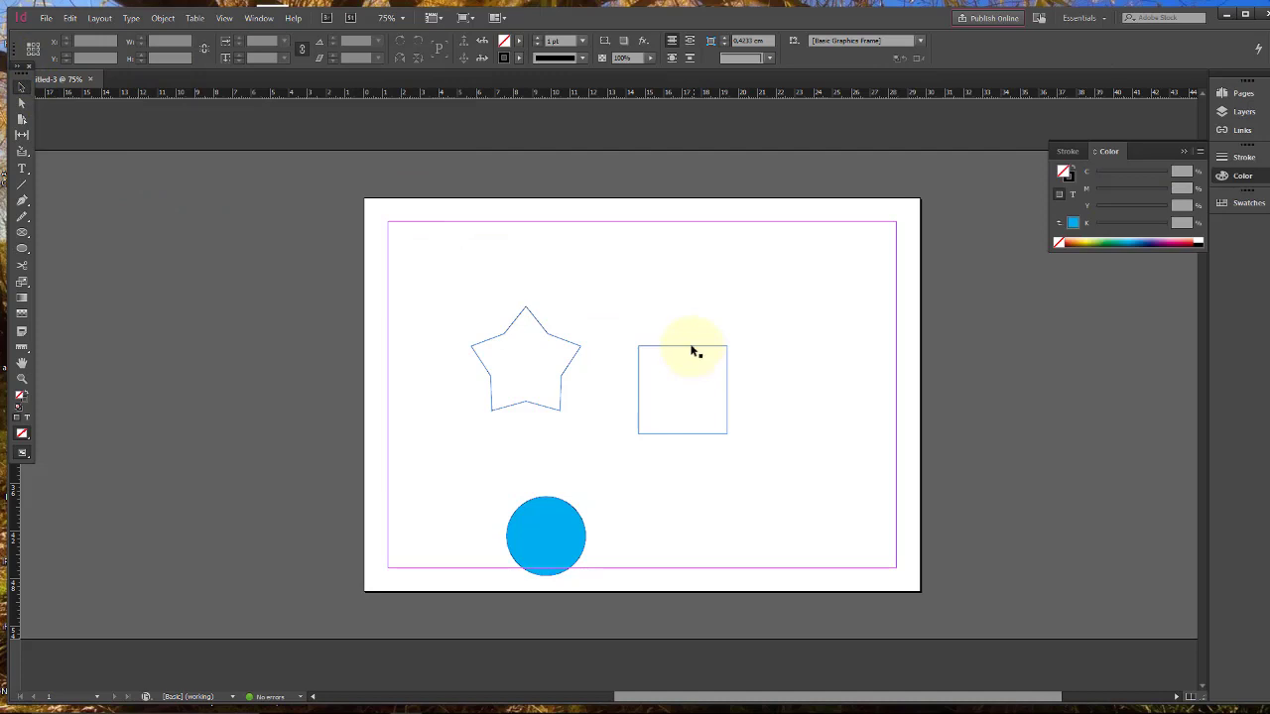
pyautogui.click(517, 41)
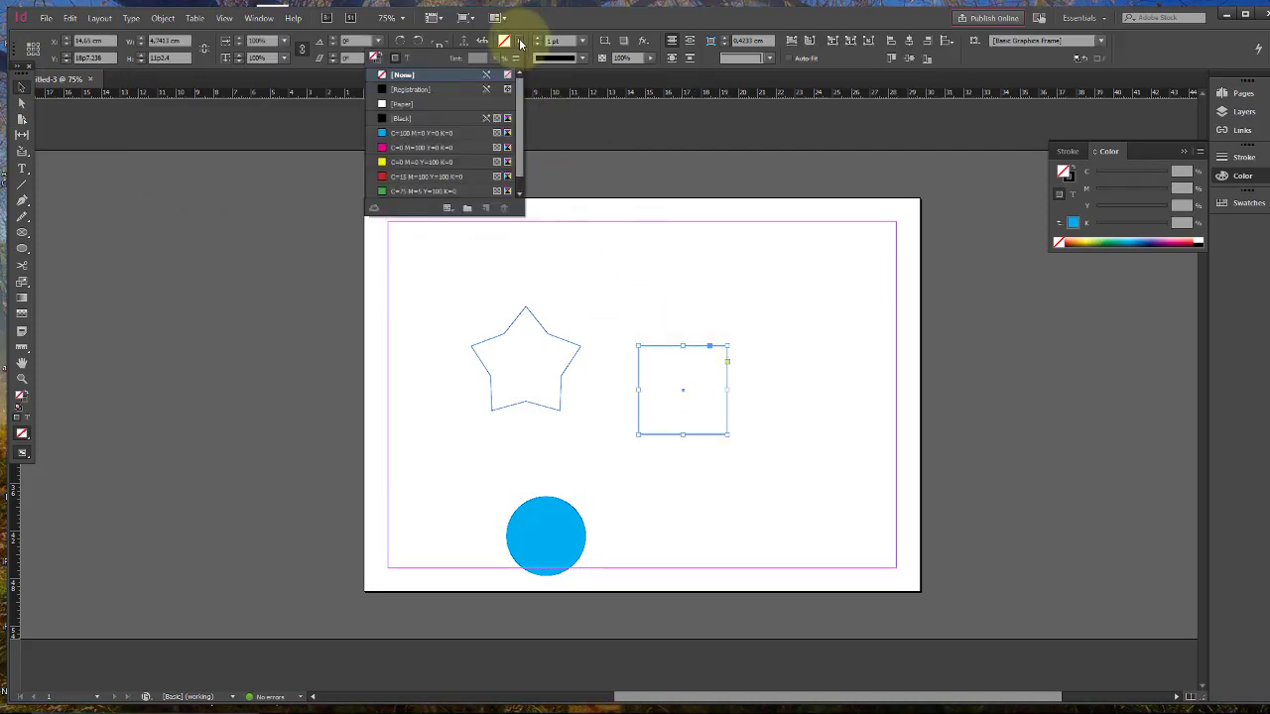
pyautogui.click(421, 175)
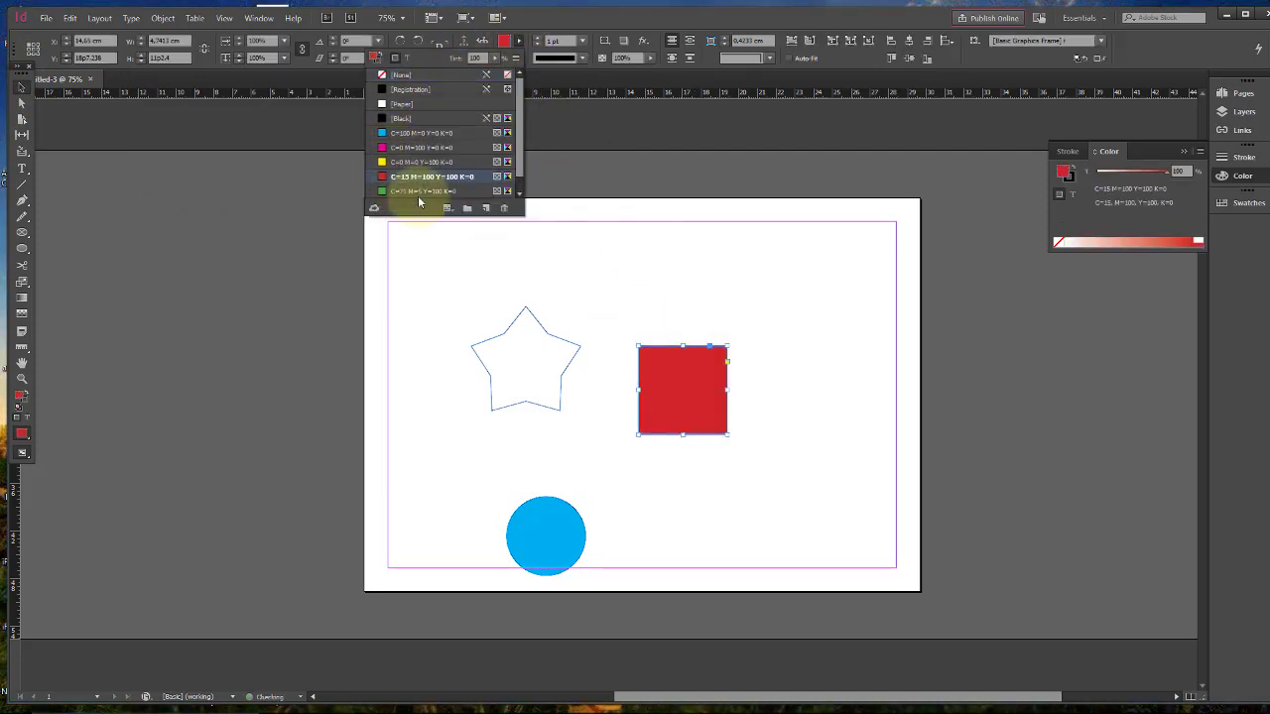
# Fill the star with the yellow swatch C=0 M=0 Y=100 K=0
pyautogui.click(549, 338)
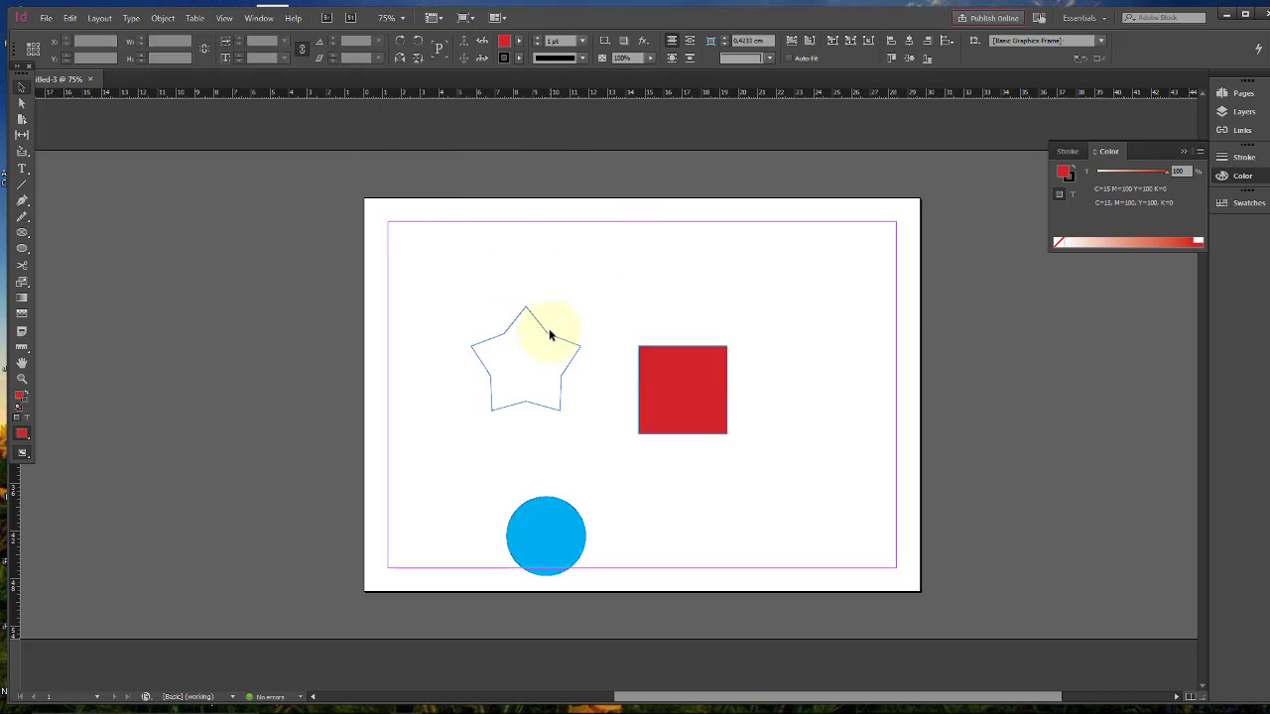
pyautogui.click(517, 40)
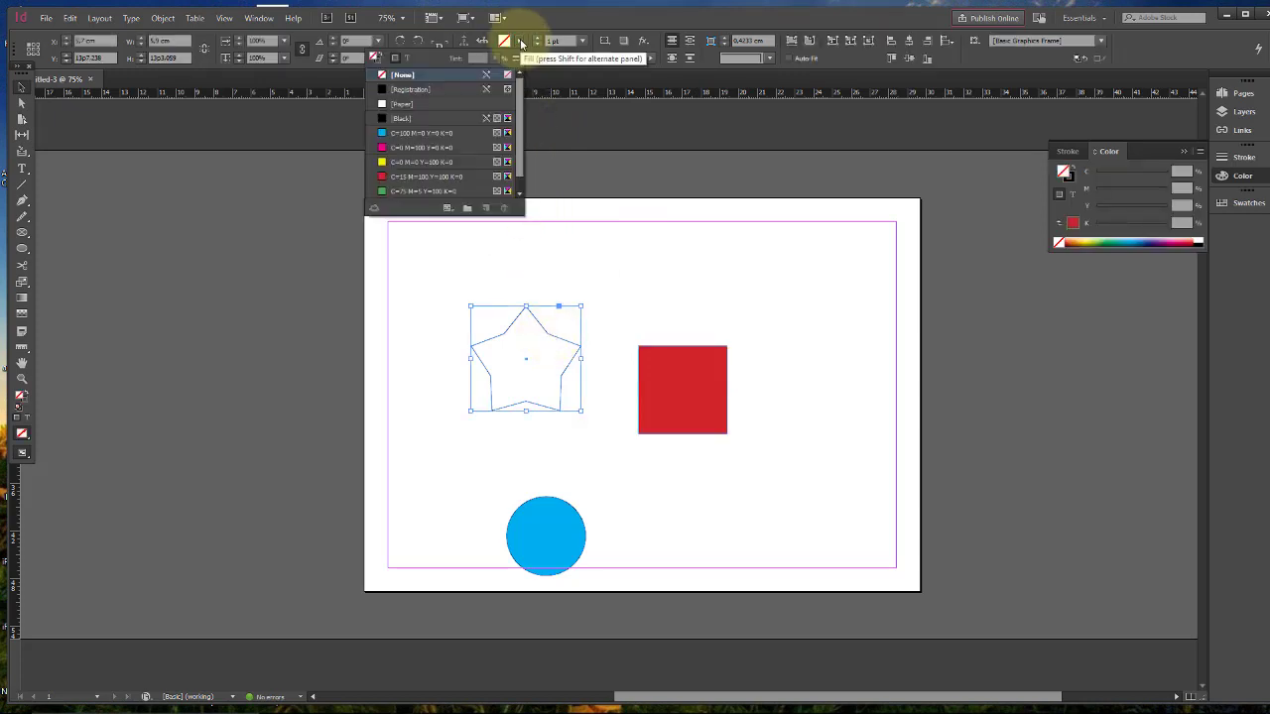
pyautogui.click(420, 161)
pyautogui.click(567, 243)
# Move the star, square and circle together so the square overlaps the star's lower part and the circle overlaps the square's lower-right corner
pyautogui.moveTo(511, 343); pyautogui.dragTo(501, 294)
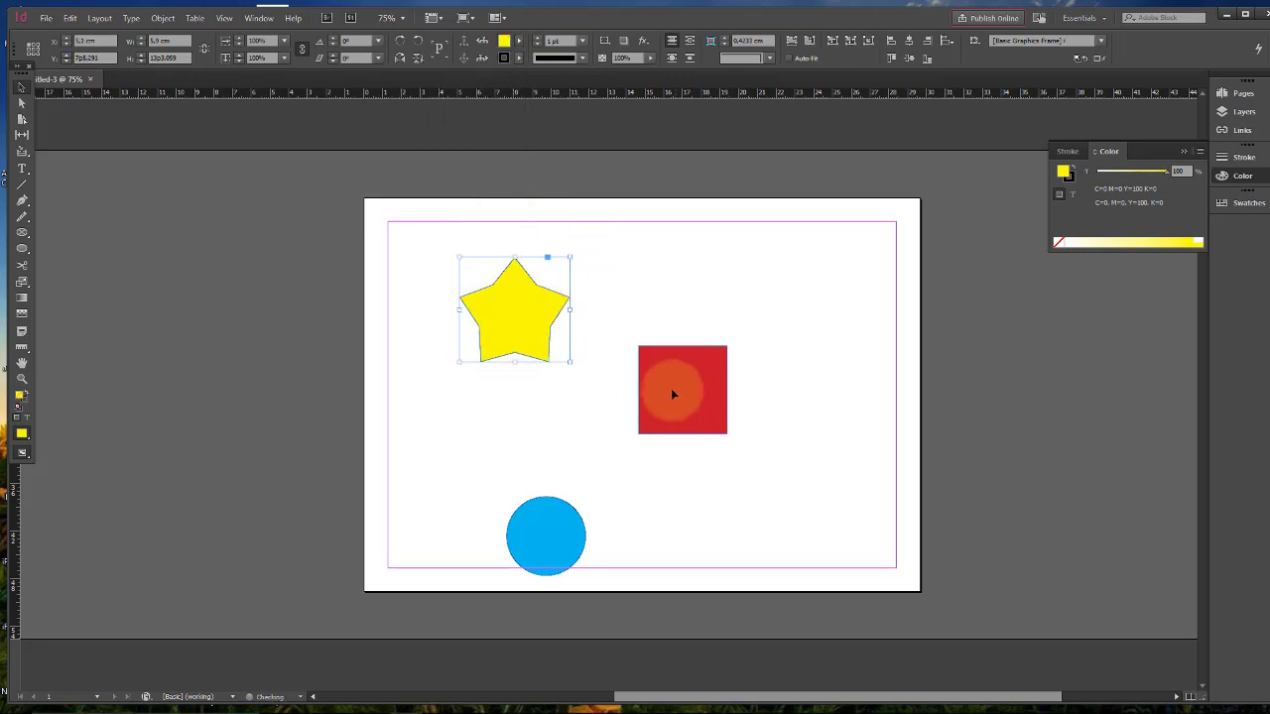
pyautogui.moveTo(672, 394); pyautogui.dragTo(526, 366)
pyautogui.moveTo(558, 545); pyautogui.dragTo(598, 397)
# Select all three shapes and show the Pathfinder options, placed clear of the artwork
pyautogui.moveTo(426, 252); pyautogui.dragTo(627, 398)
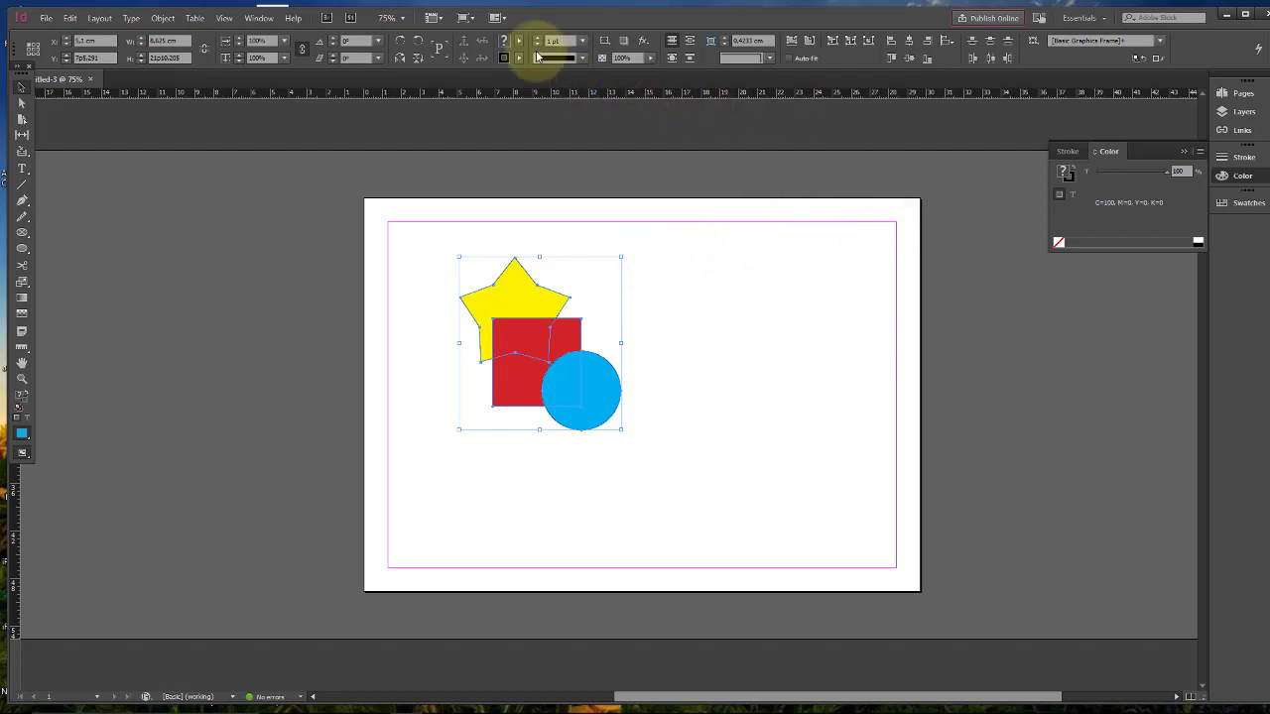
pyautogui.click(258, 18)
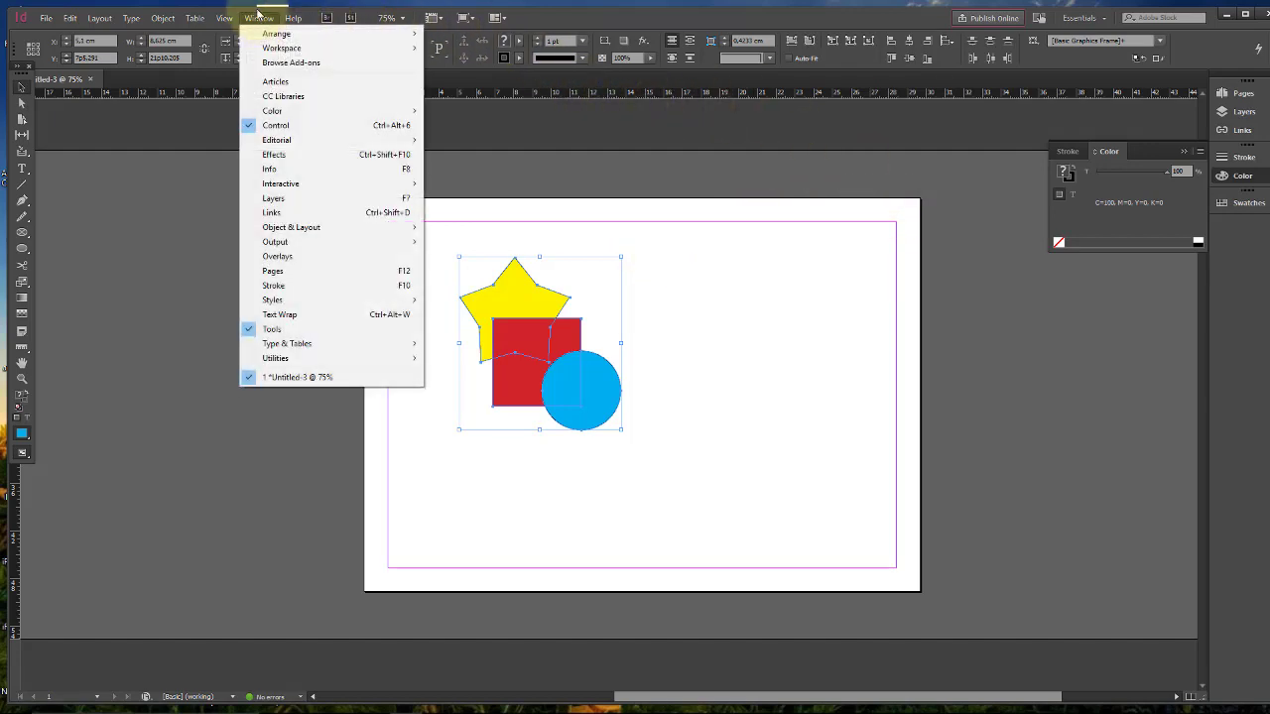
pyautogui.moveTo(327, 228)
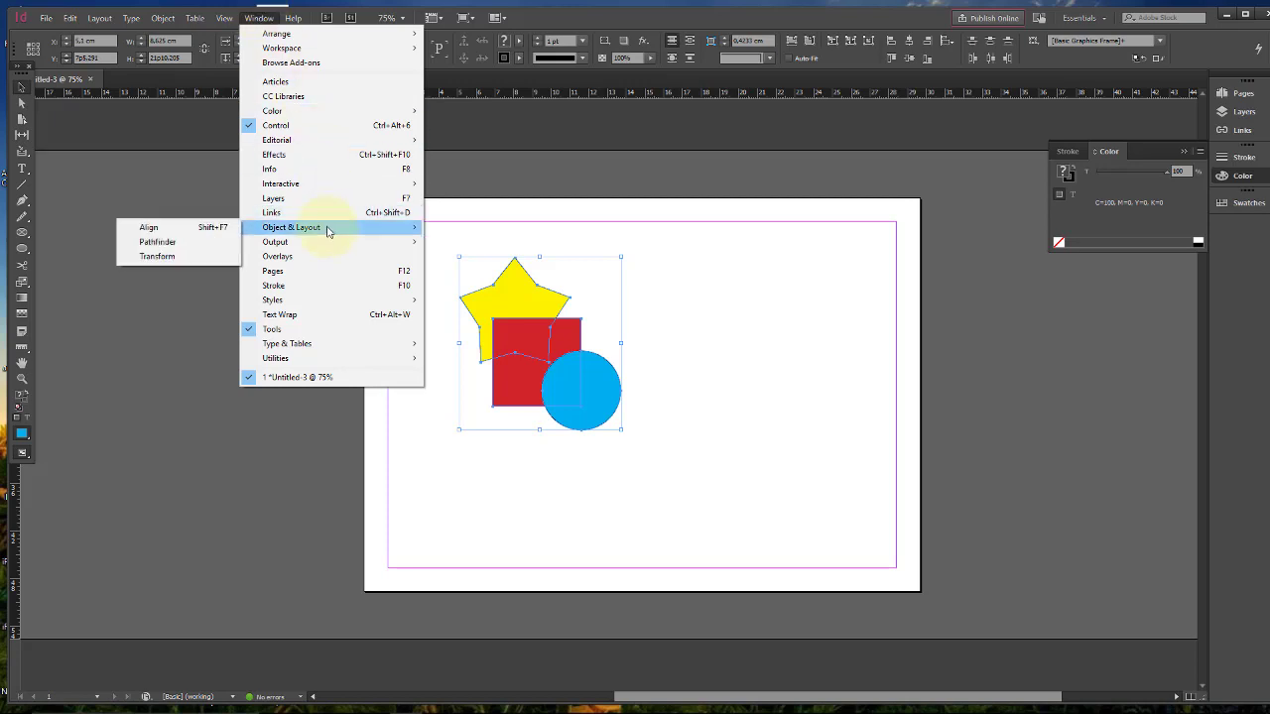
pyautogui.click(156, 242)
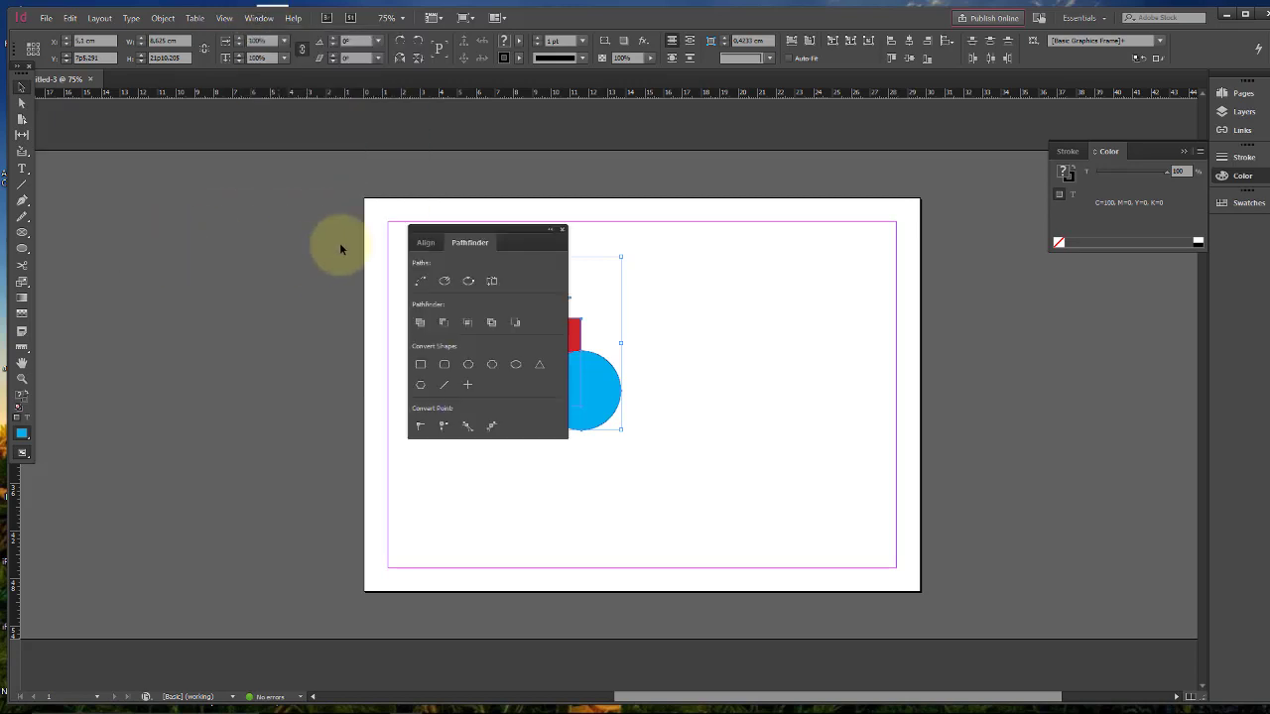
pyautogui.moveTo(957, 224); pyautogui.dragTo(952, 195)
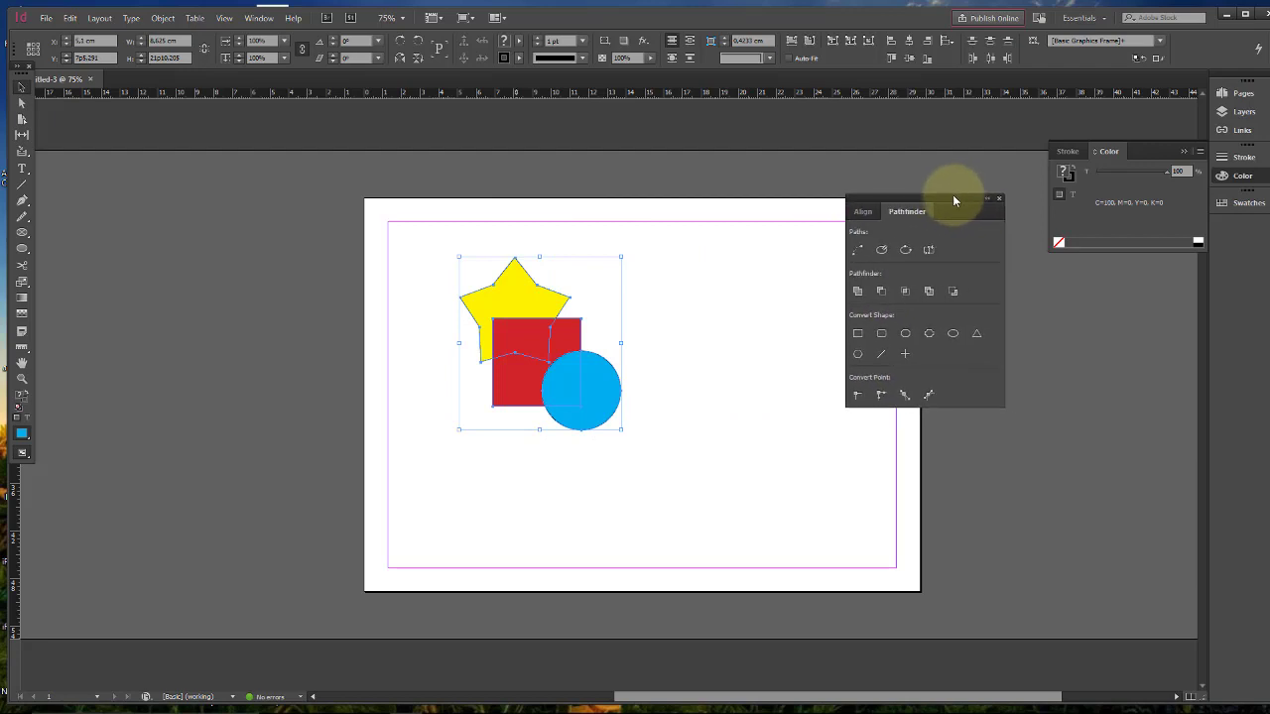
# Try the Pathfinder Add and Subtract operations on the three selected shapes, undoing each one
pyautogui.click(857, 291)
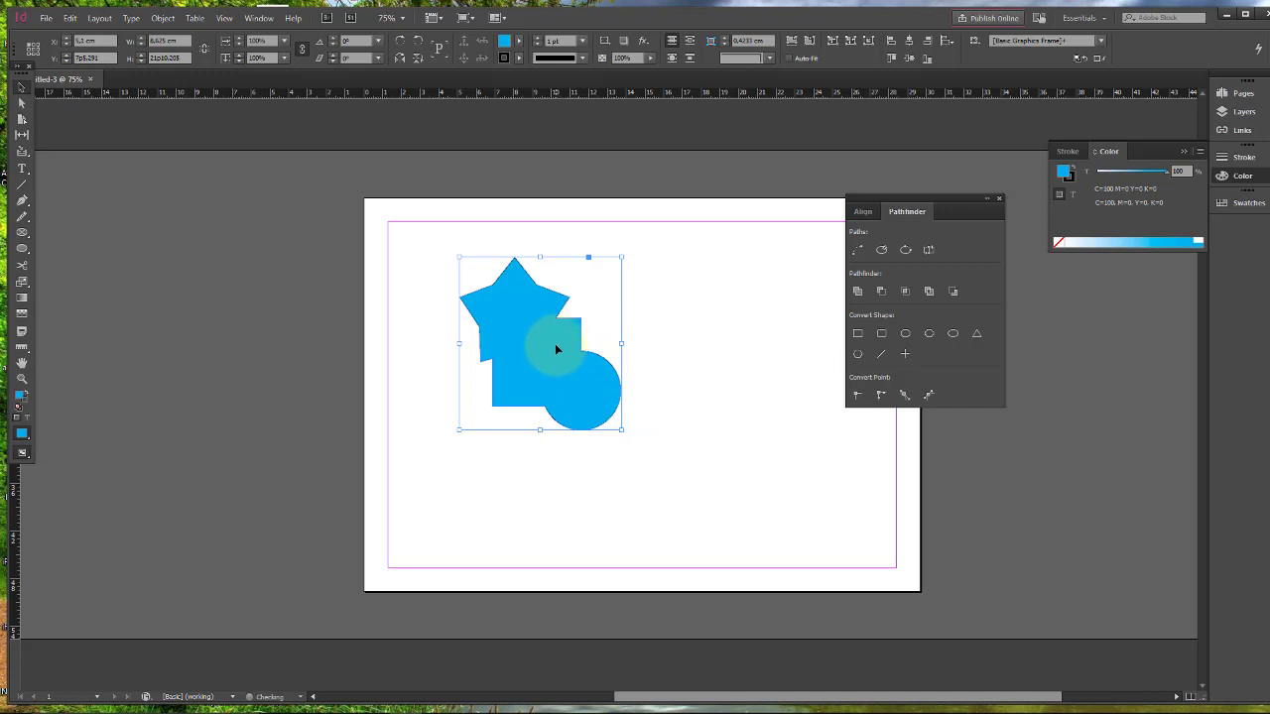
pyautogui.hotkey('ctrl', 'z')
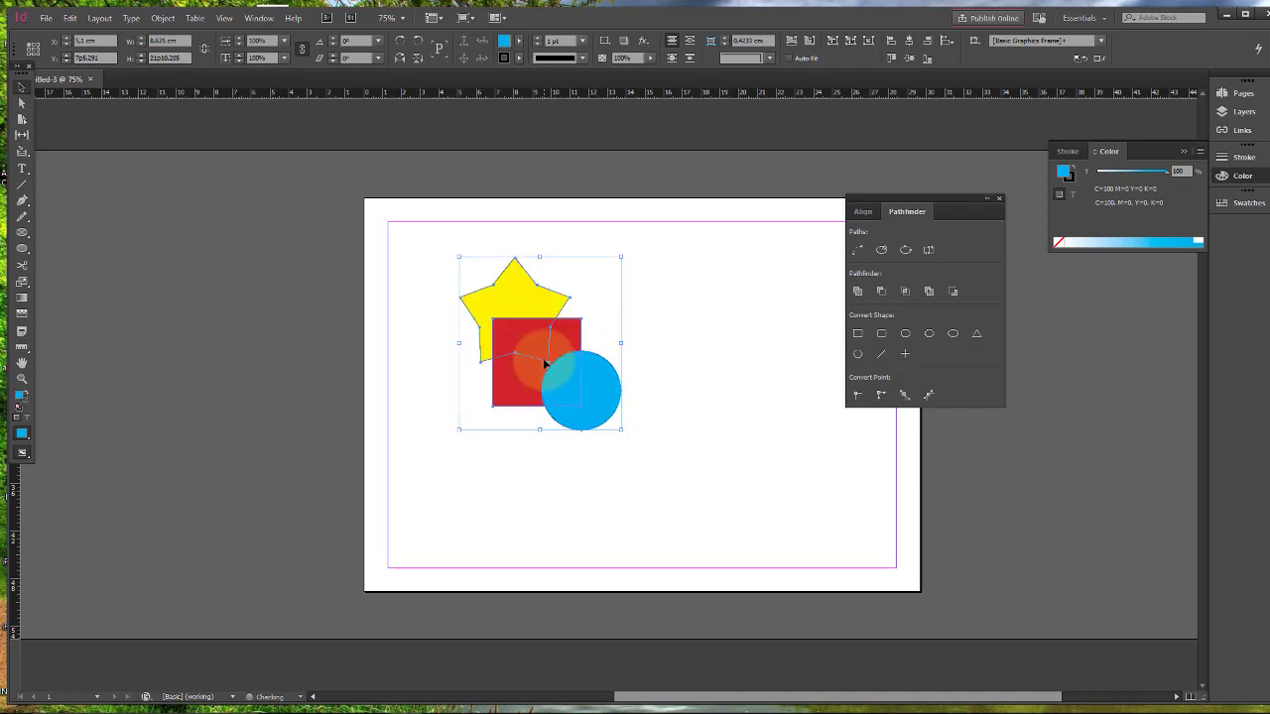
pyautogui.click(881, 291)
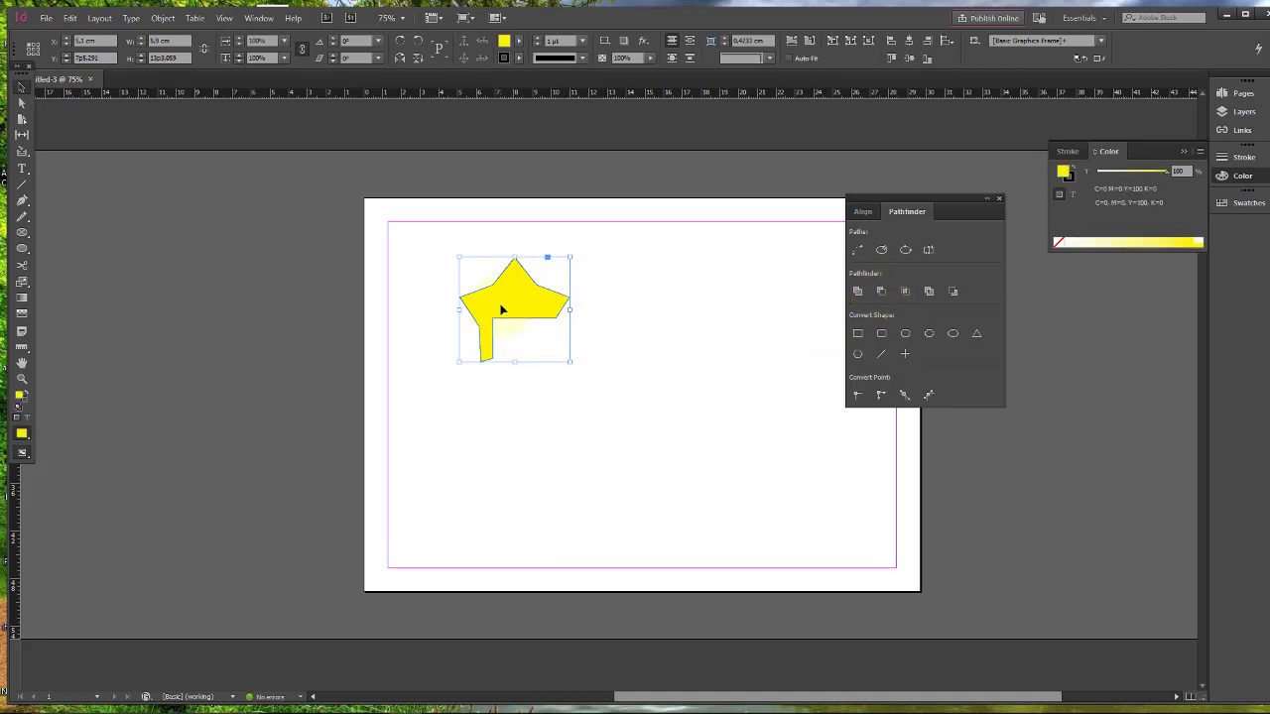
pyautogui.hotkey('ctrl', 'z')
# Try the Pathfinder Intersect and Exclude Overlap operations on the three shapes, and undo the overlap exclusion
pyautogui.click(905, 291)
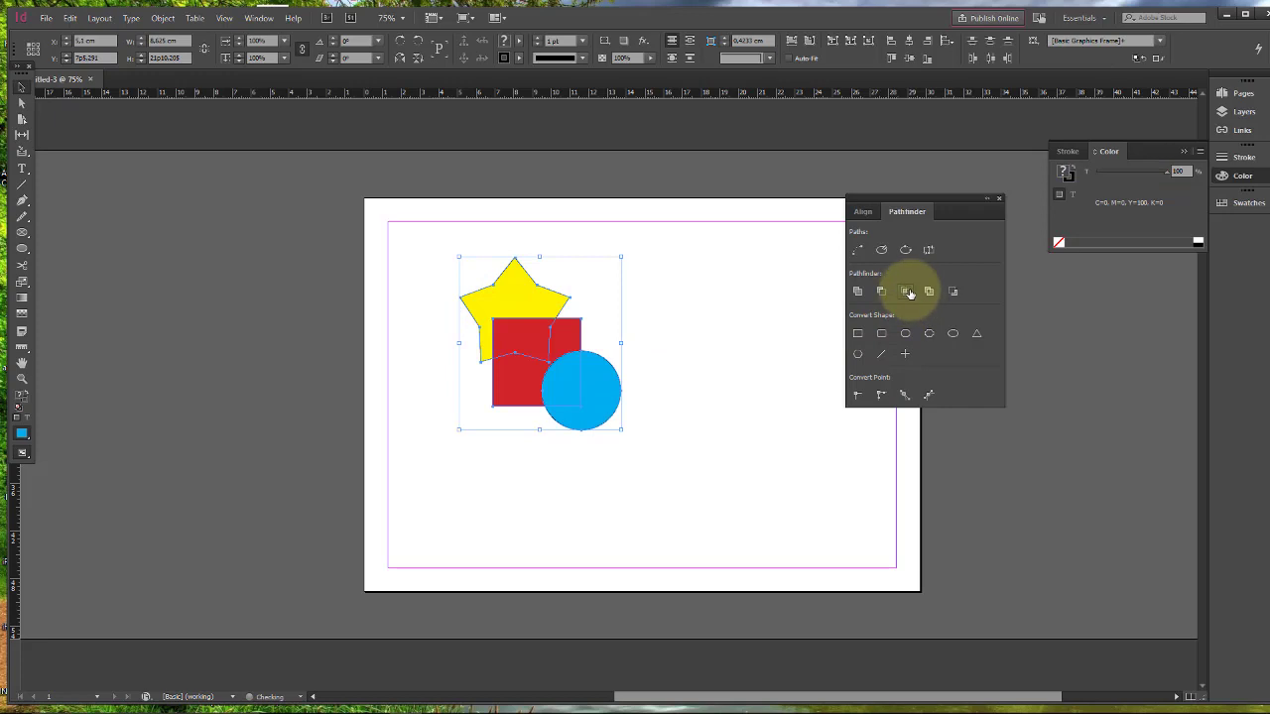
pyautogui.click(772, 379)
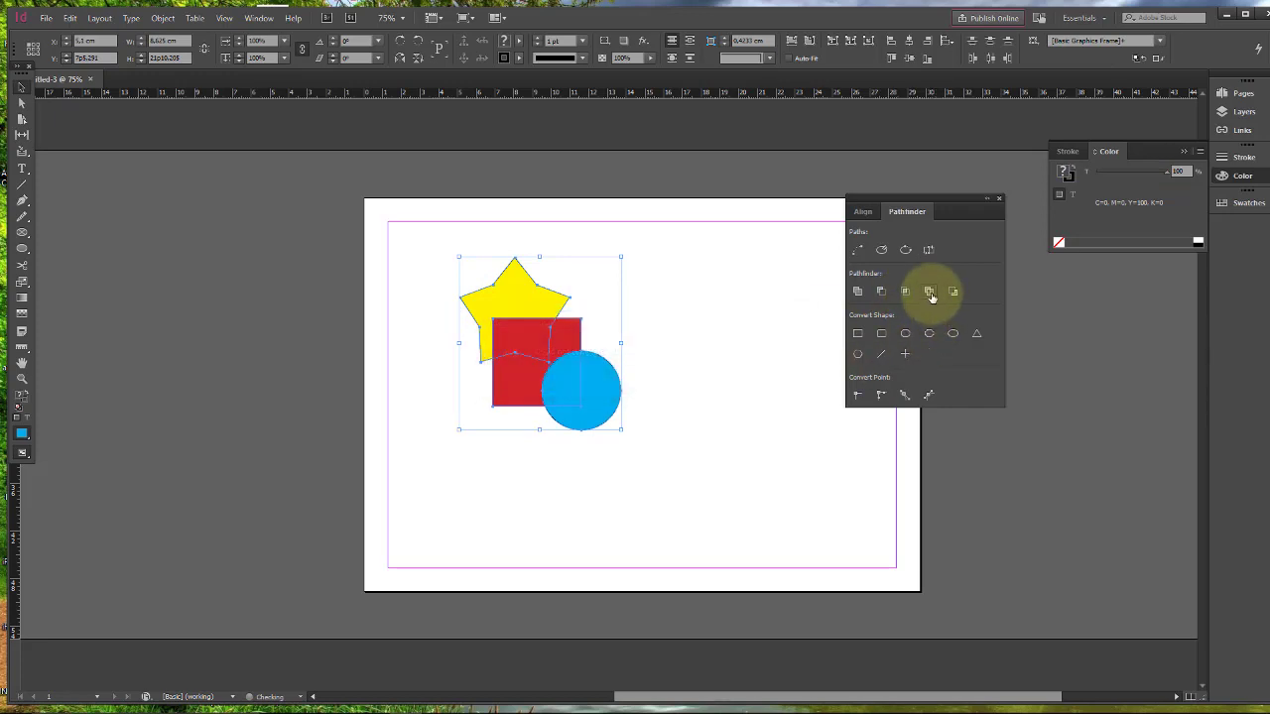
pyautogui.click(929, 291)
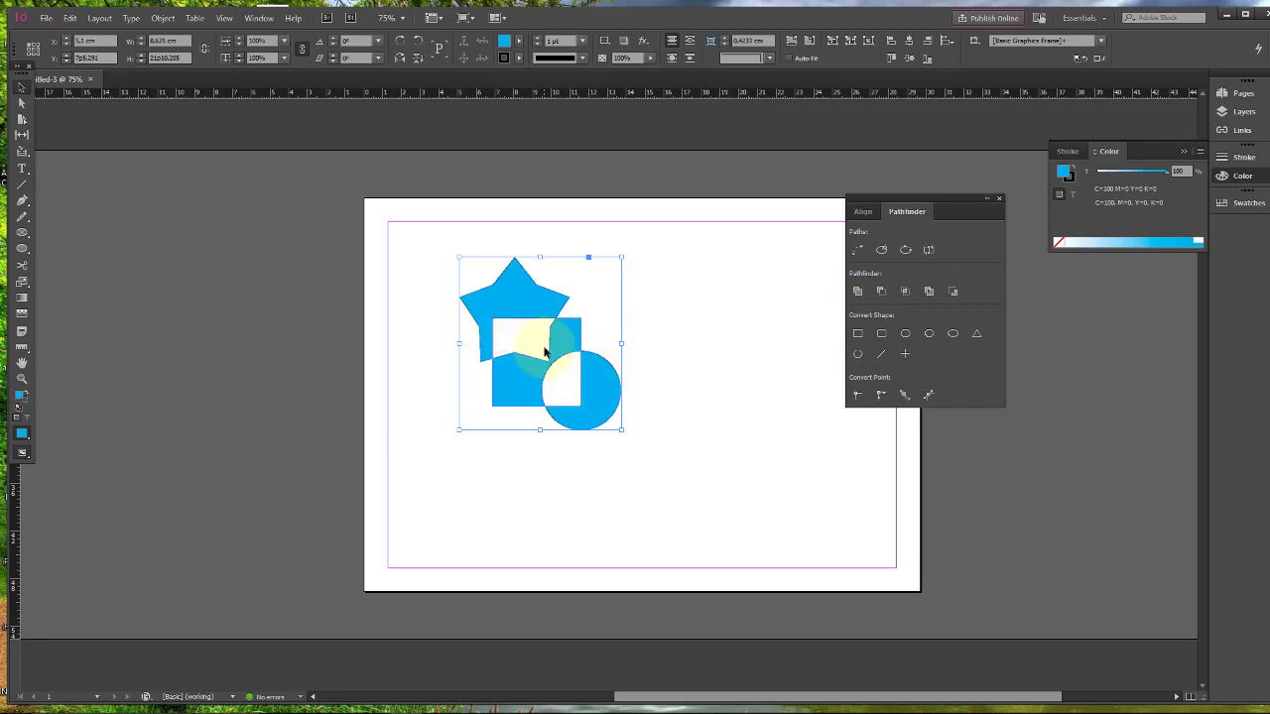
pyautogui.hotkey('ctrl', 'z')
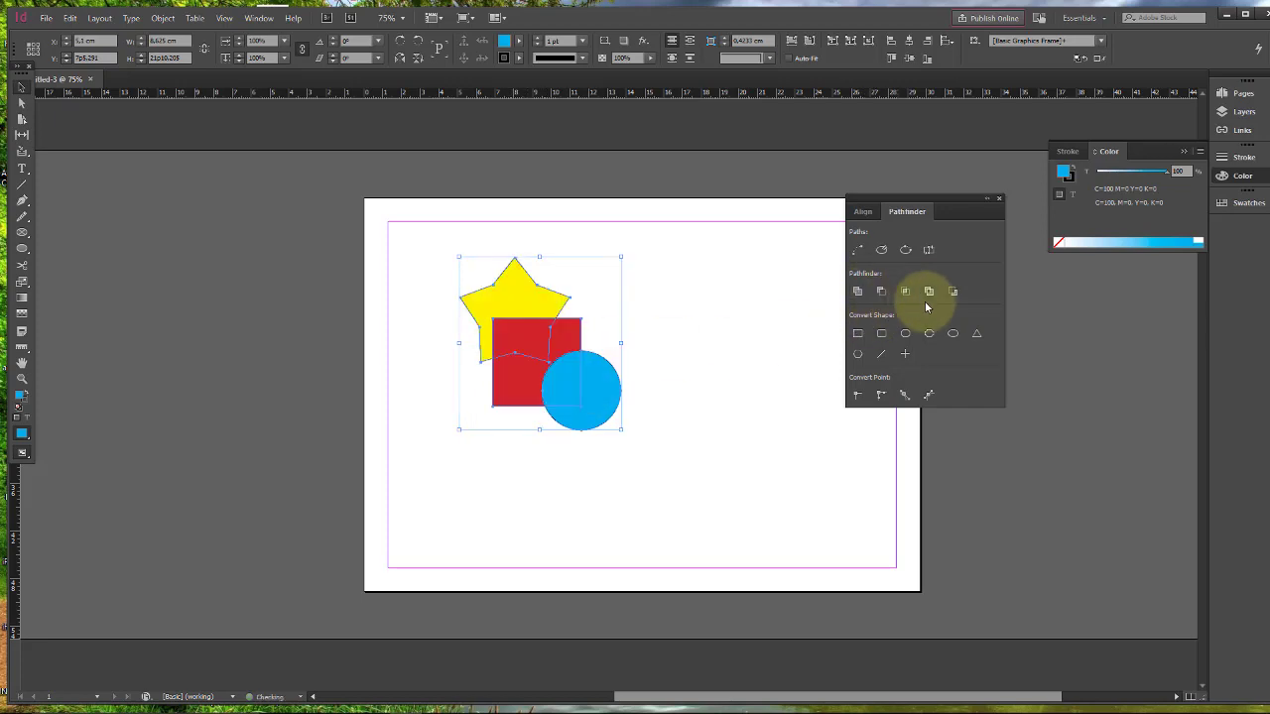
# Try the Pathfinder Minus Back operation on the three shapes and undo it
pyautogui.click(953, 291)
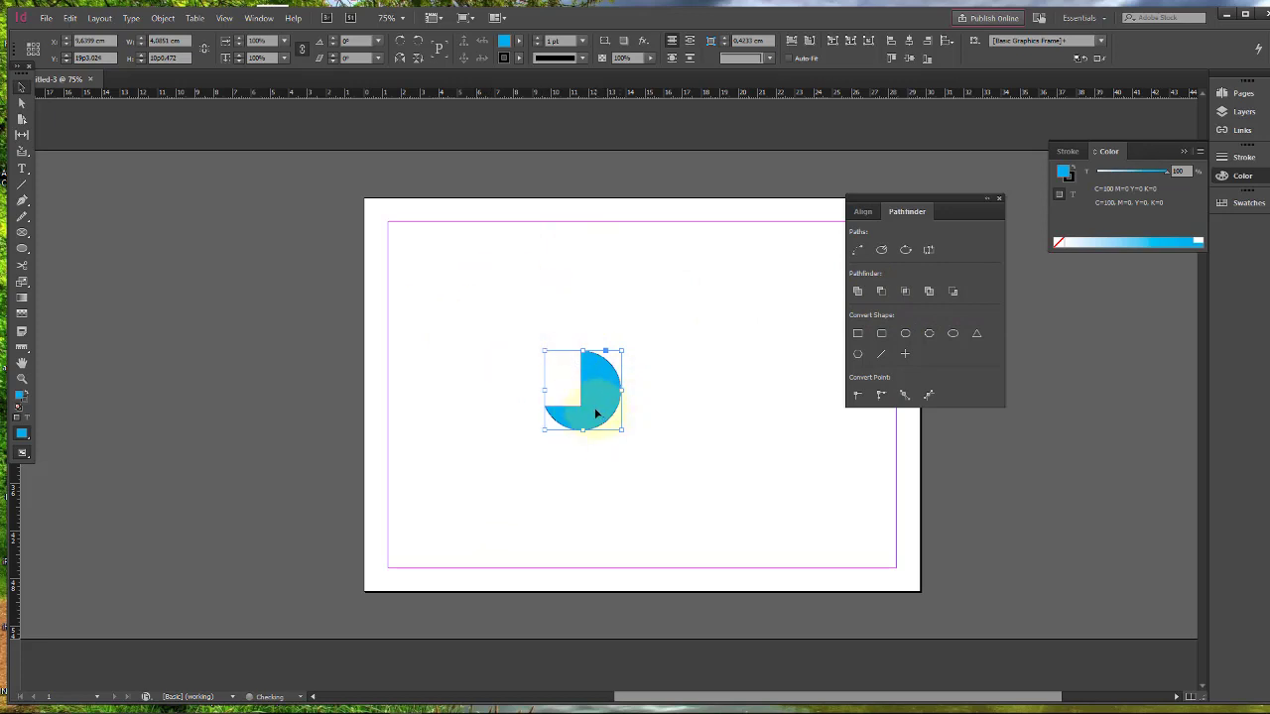
pyautogui.hotkey('ctrl', 'z')
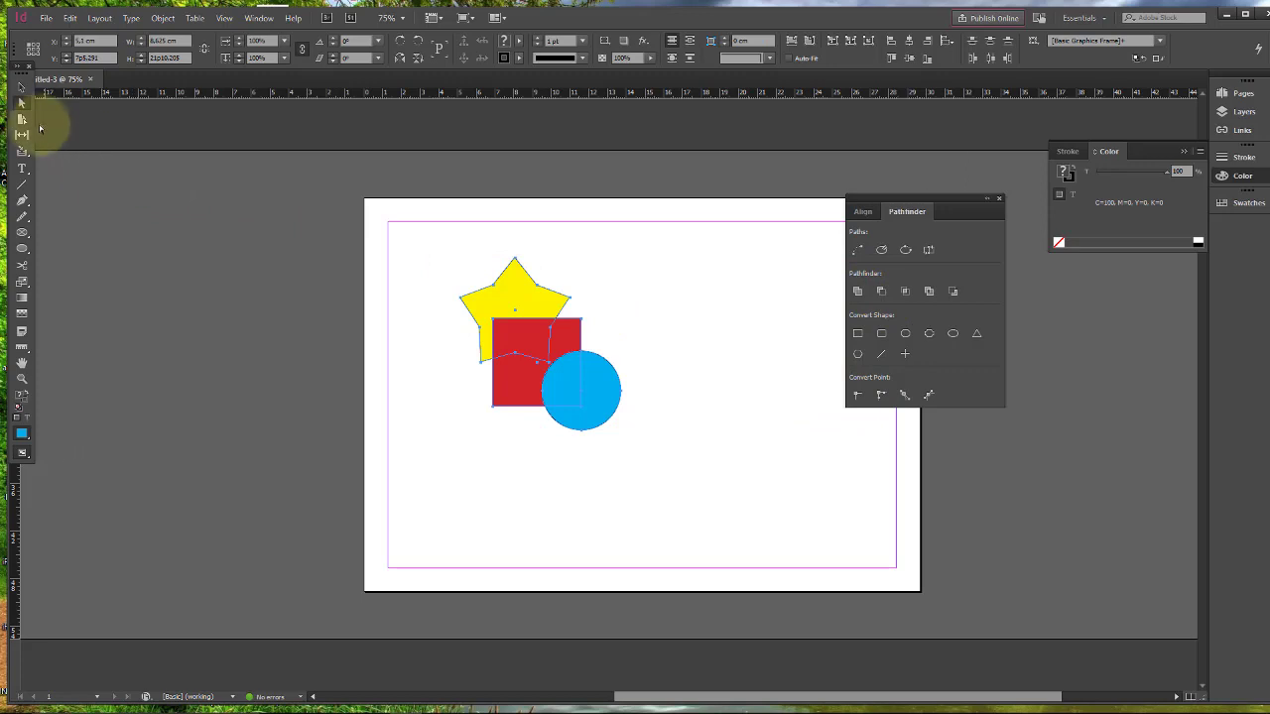
# Select only the yellow star and move it toward the upper-left corner of the page margins
pyautogui.click(21, 87)
pyautogui.click(532, 299)
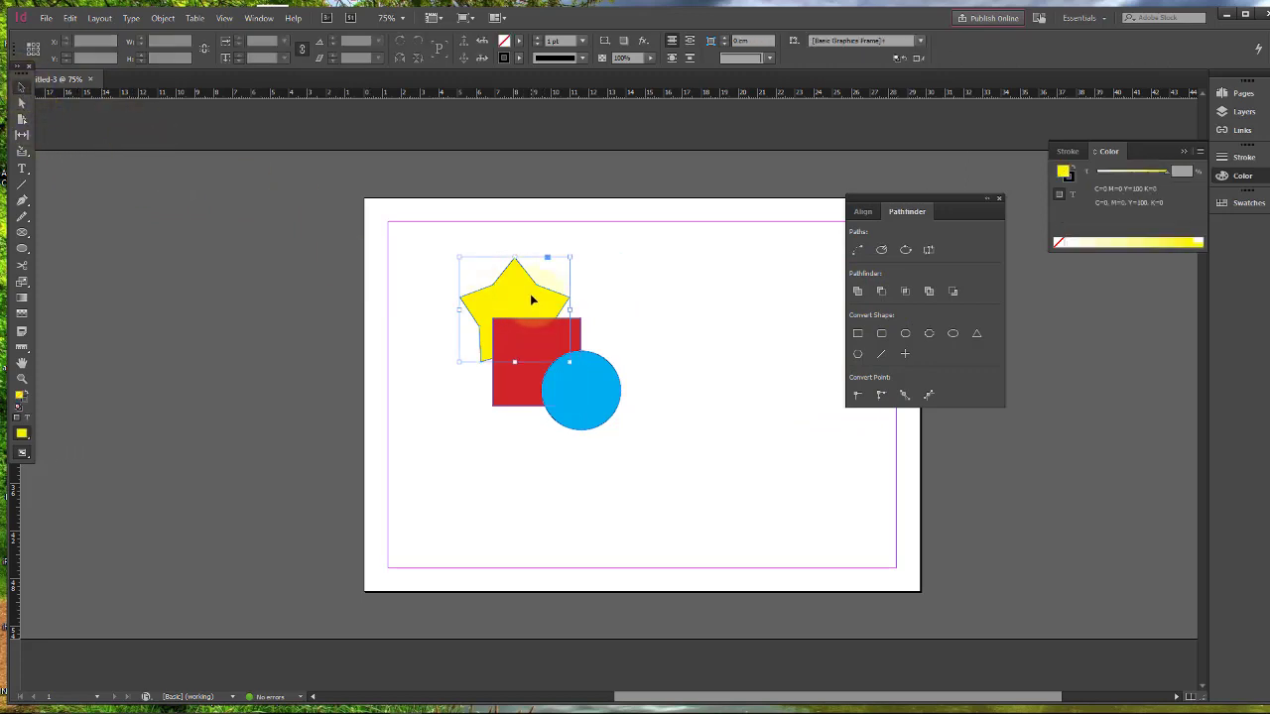
pyautogui.moveTo(531, 300); pyautogui.dragTo(495, 270)
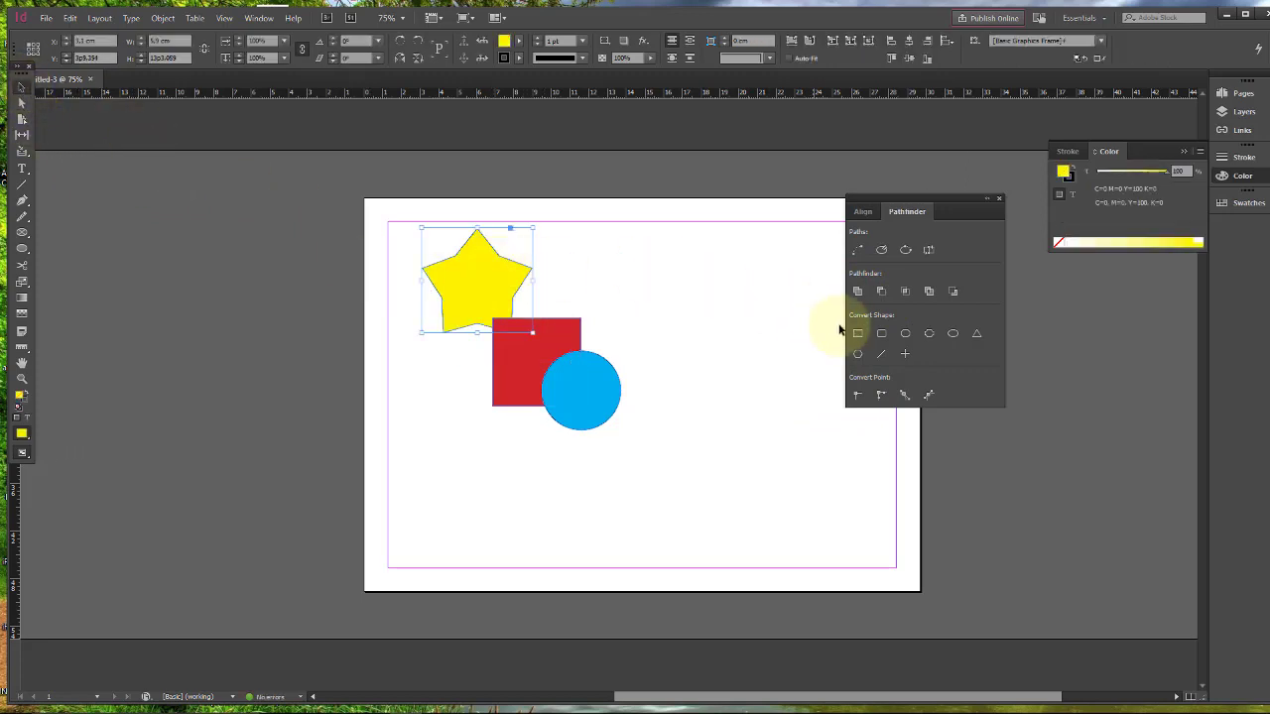
# Convert the yellow star to a beveled rectangle, and convert that shape to an ellipse
pyautogui.click(905, 334)
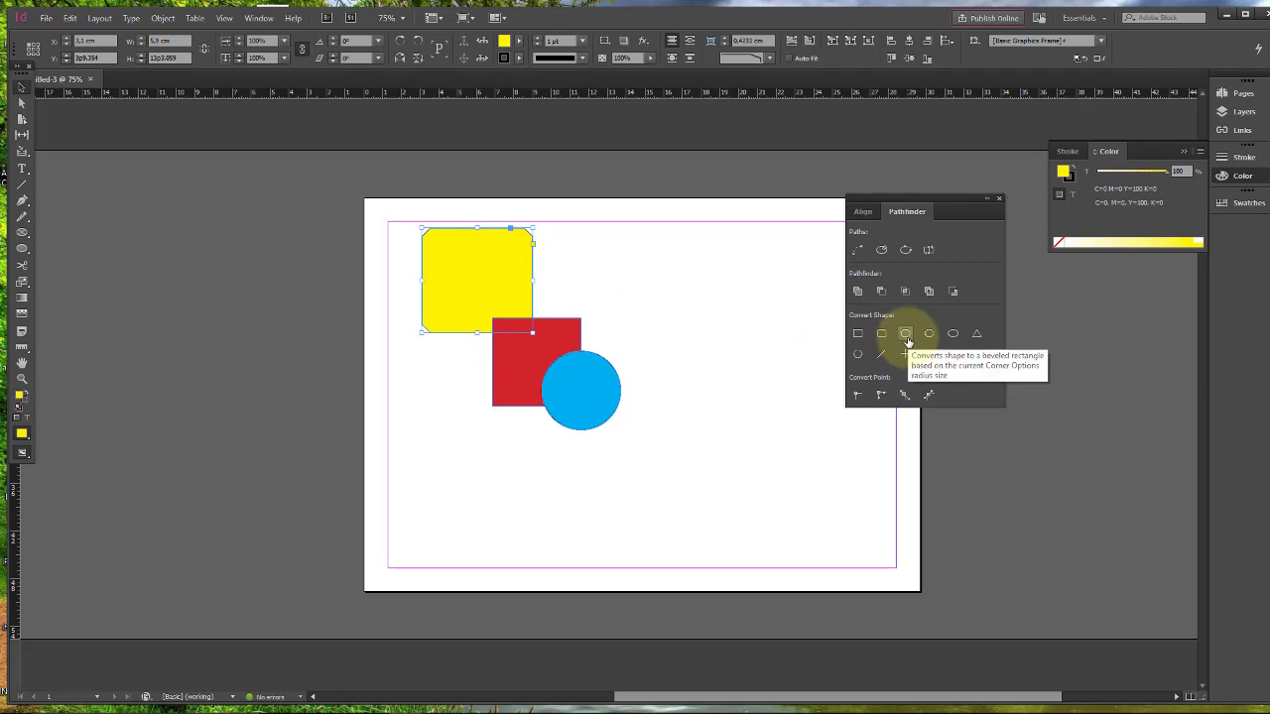
pyautogui.click(952, 334)
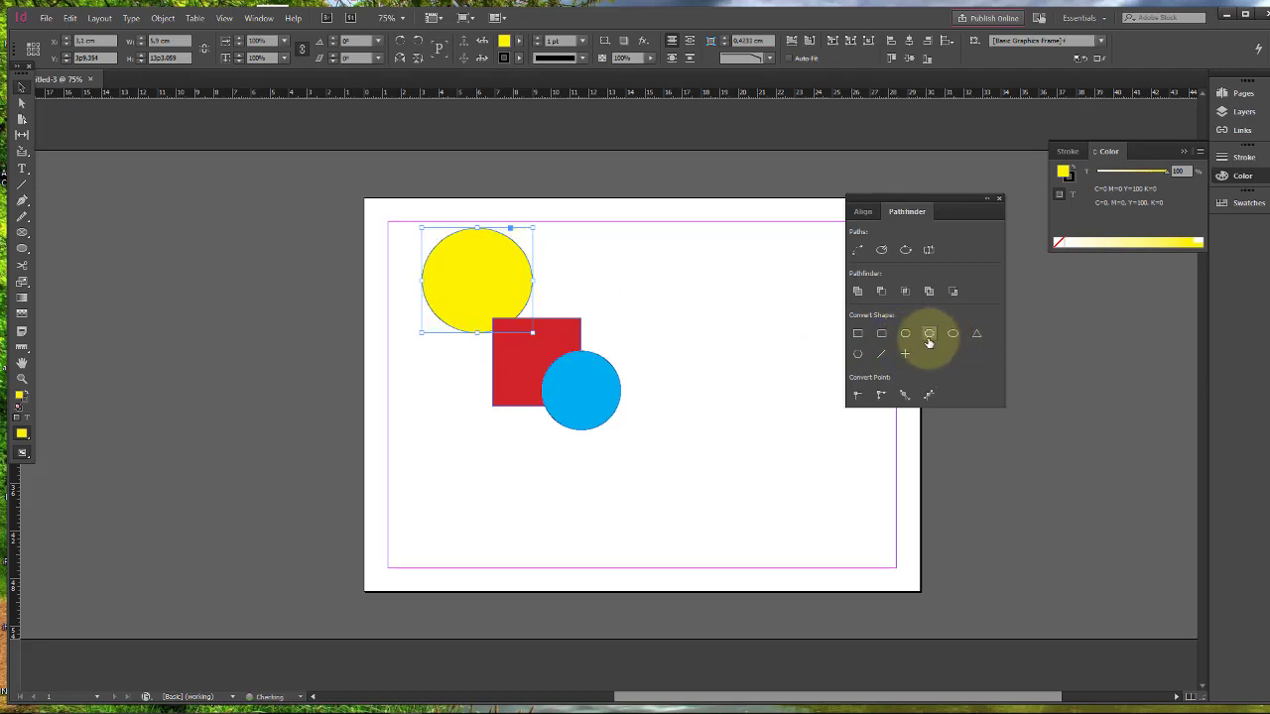
# Convert the yellow ellipse to a triangle, and convert that triangle to a star-shaped polygon
pyautogui.click(906, 334)
pyautogui.click(952, 334)
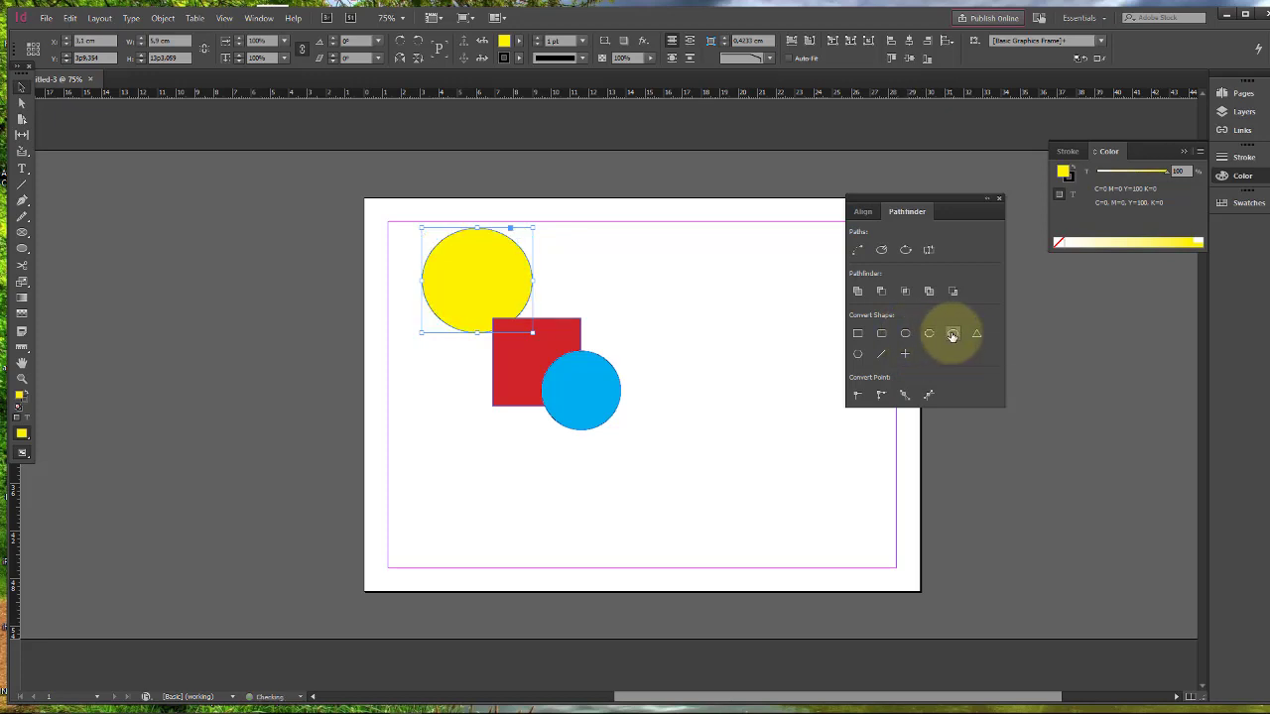
pyautogui.click(976, 335)
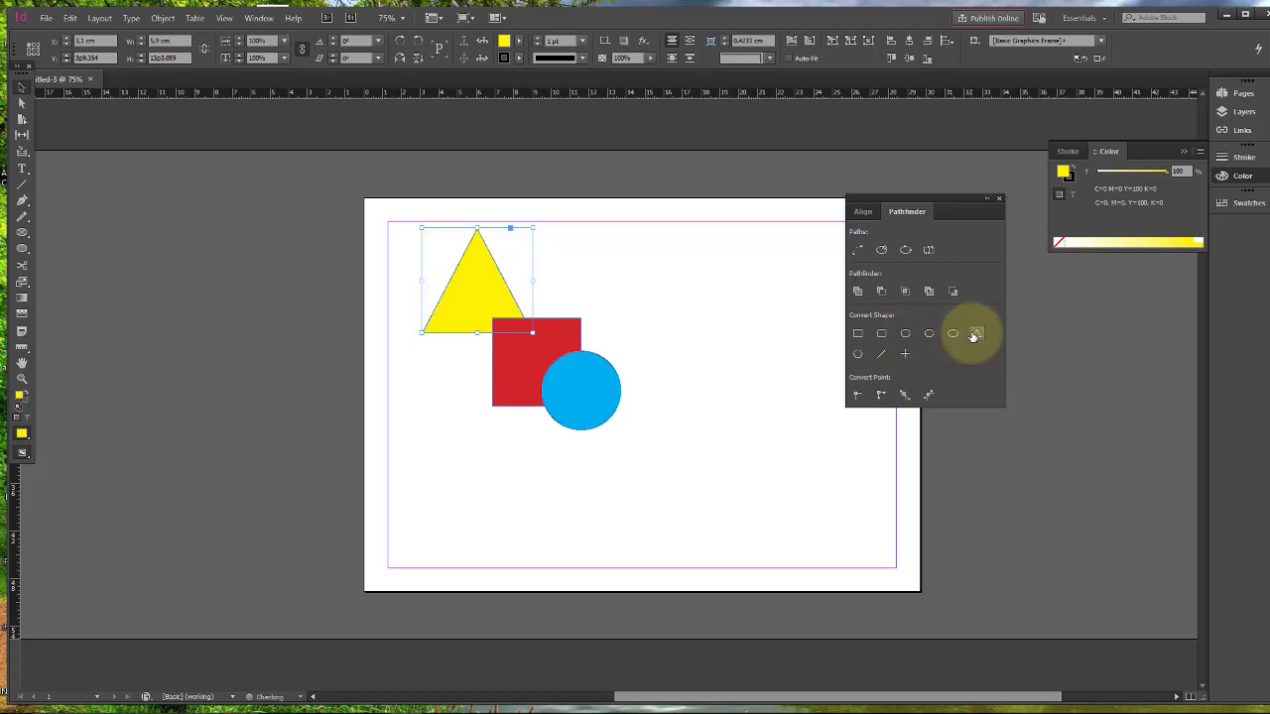
pyautogui.click(881, 355)
pyautogui.click(858, 355)
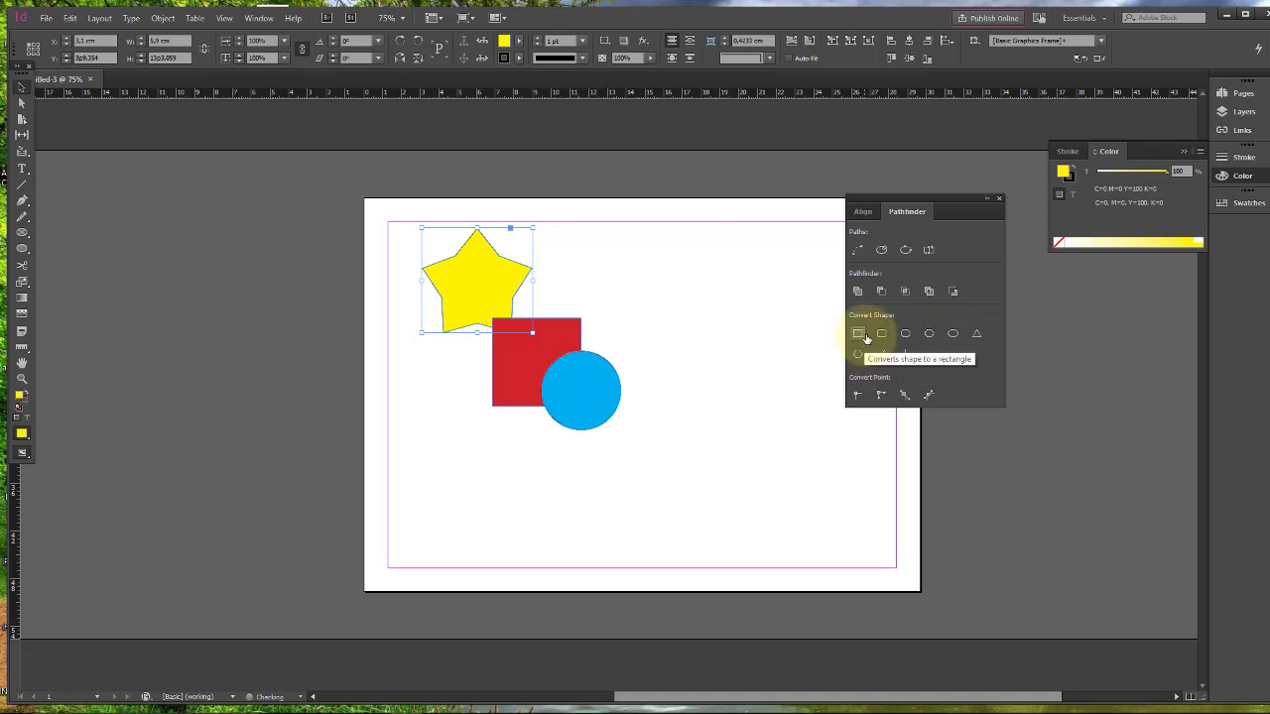
# Select the red square and convert it to an inverse rounded rectangle, and convert that shape to an ellipse
pyautogui.click(556, 352)
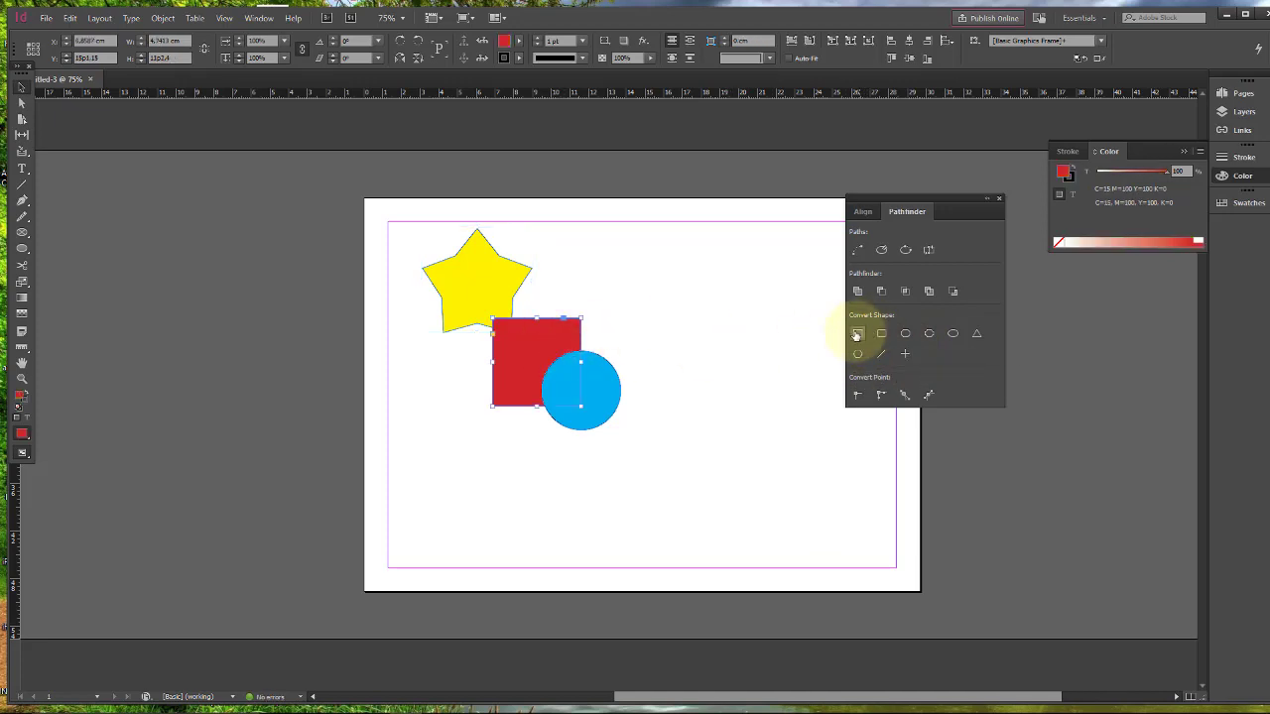
pyautogui.click(925, 335)
pyautogui.click(953, 334)
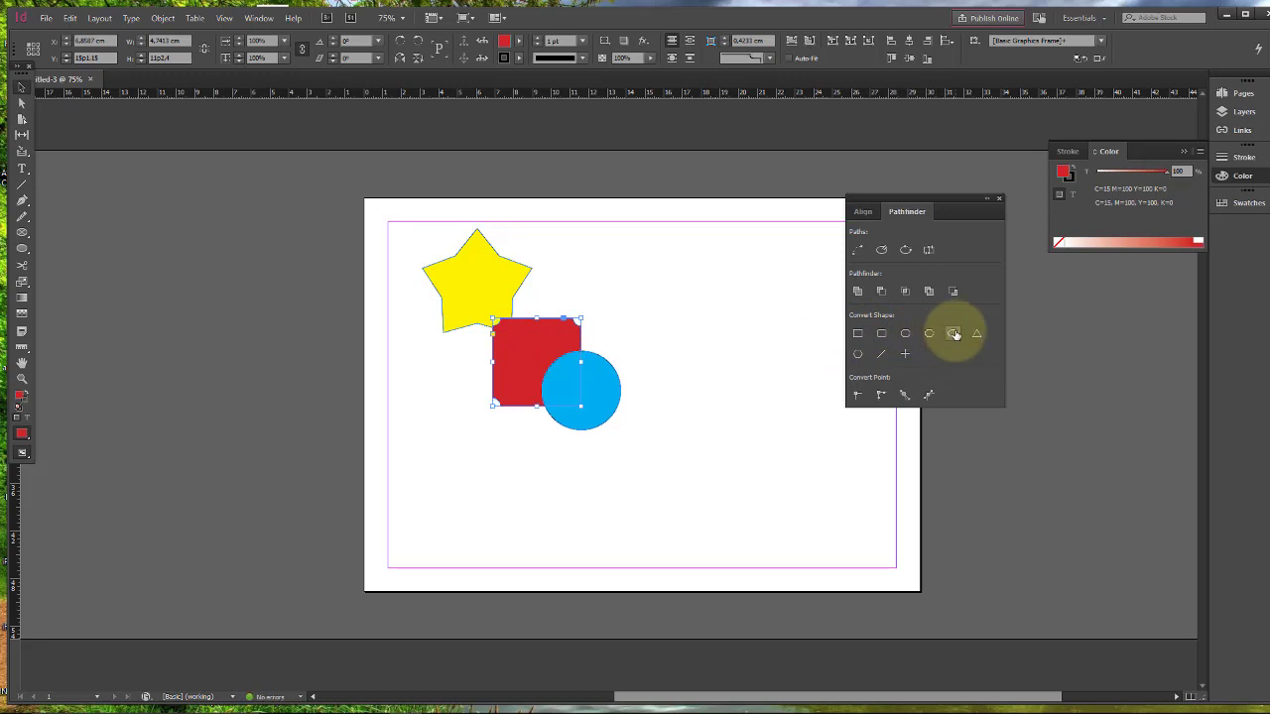
pyautogui.click(954, 335)
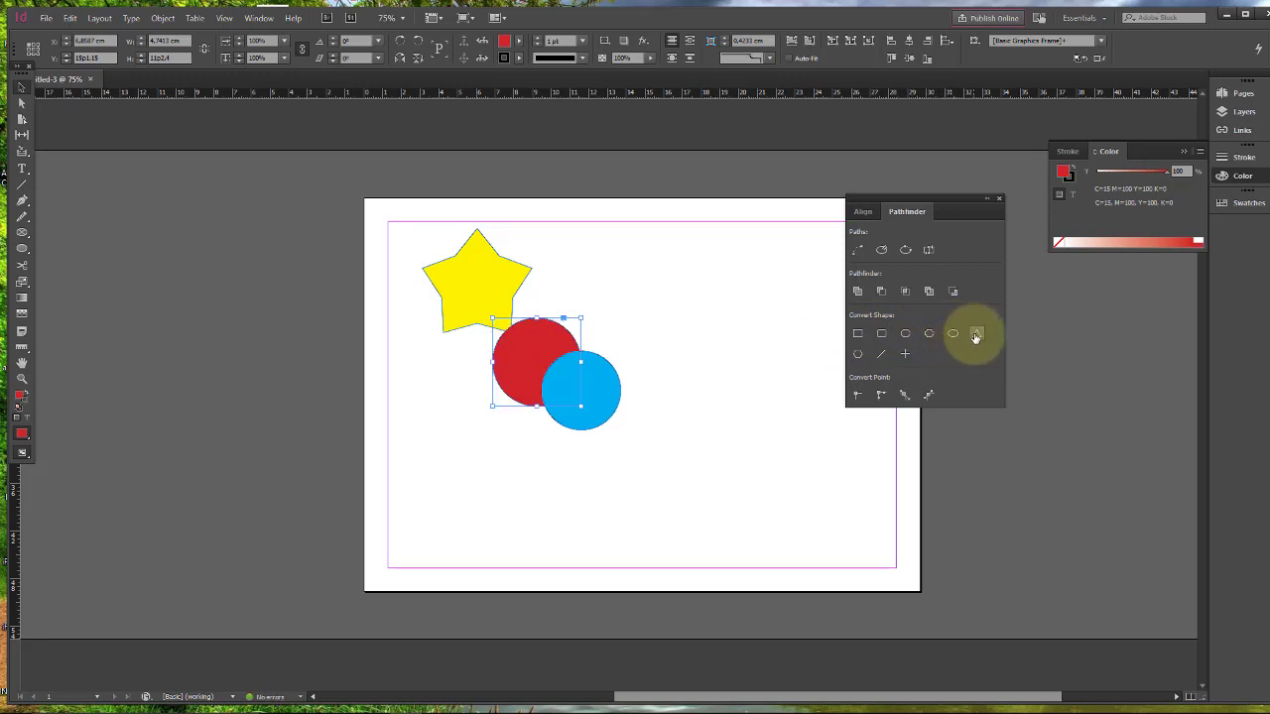
# Select the yellow star and both circles together and align their left edges
pyautogui.moveTo(364, 212); pyautogui.dragTo(678, 458)
pyautogui.click(863, 213)
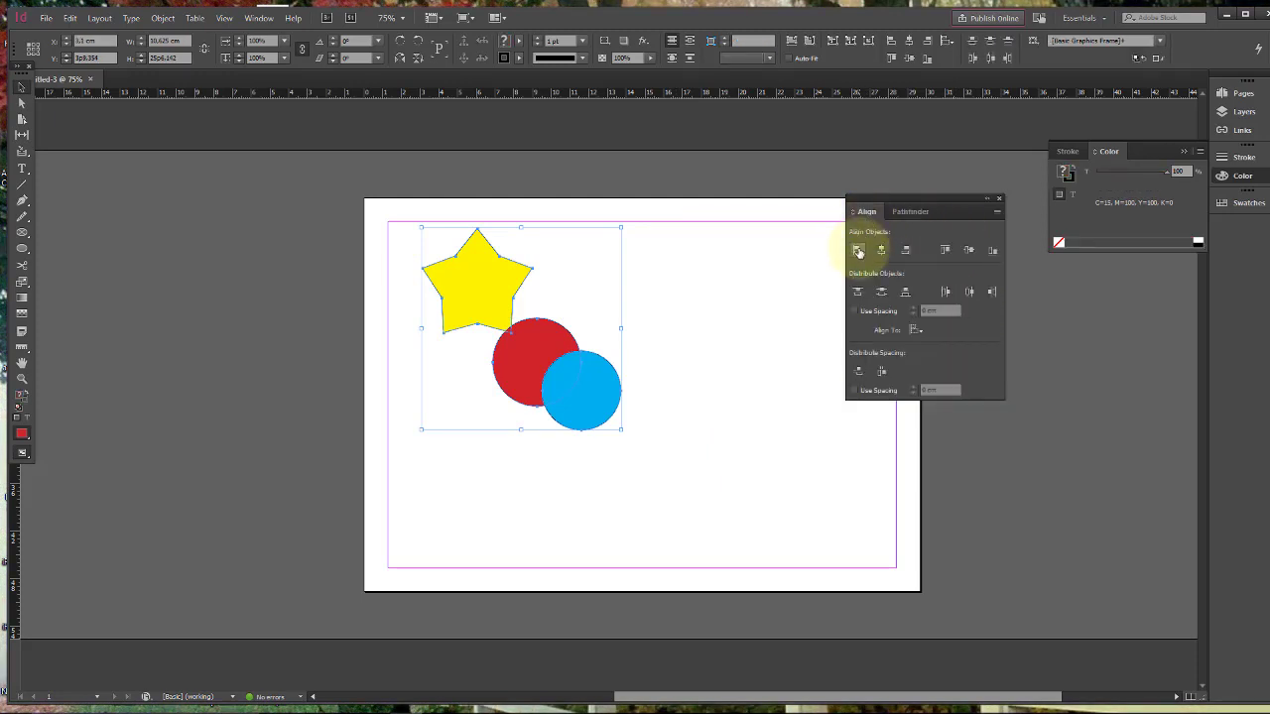
pyautogui.click(858, 250)
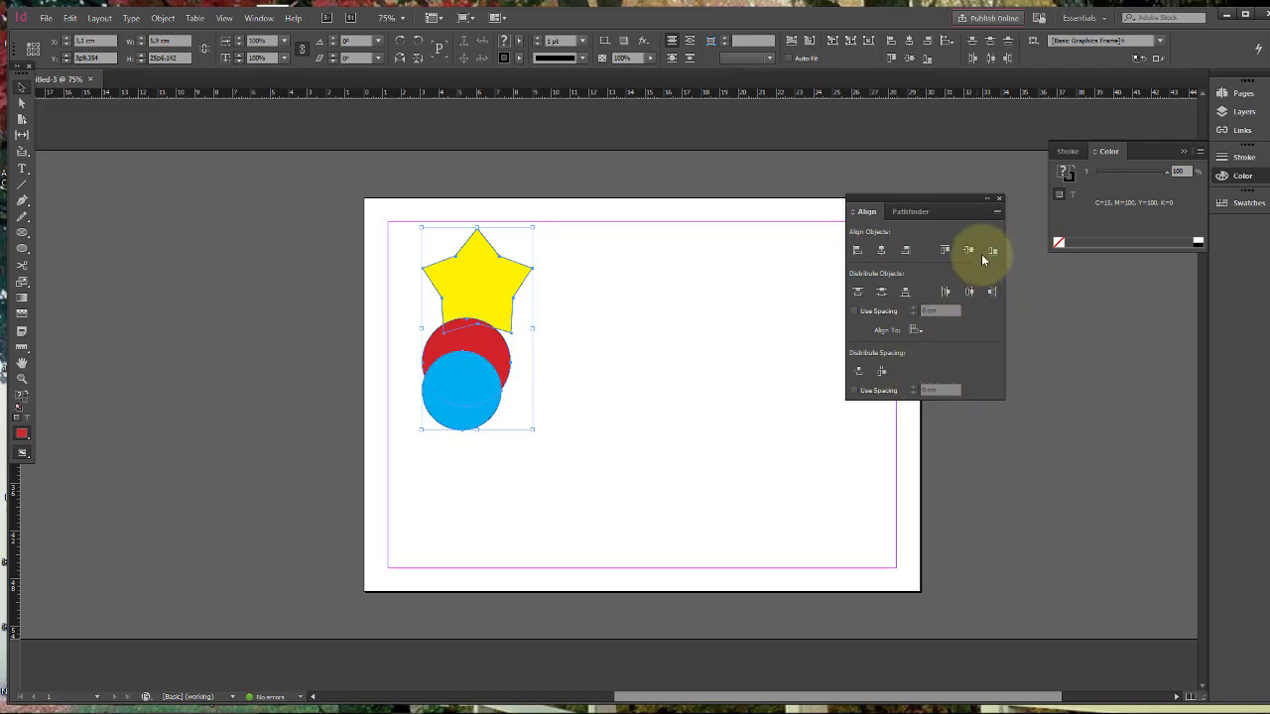
pyautogui.click(997, 212)
pyautogui.click(997, 212)
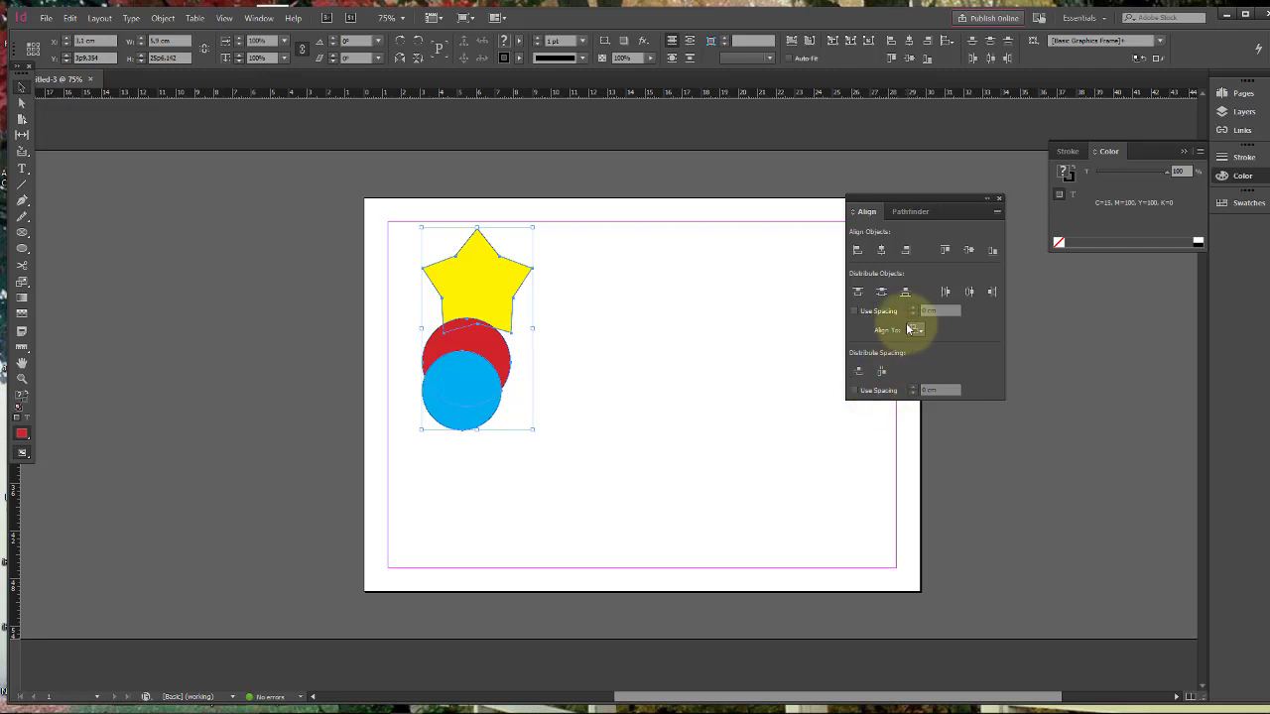
# Try aligning the three shapes by horizontal centers and by right edges, and return them to left-edge alignment
pyautogui.click(882, 250)
pyautogui.click(904, 249)
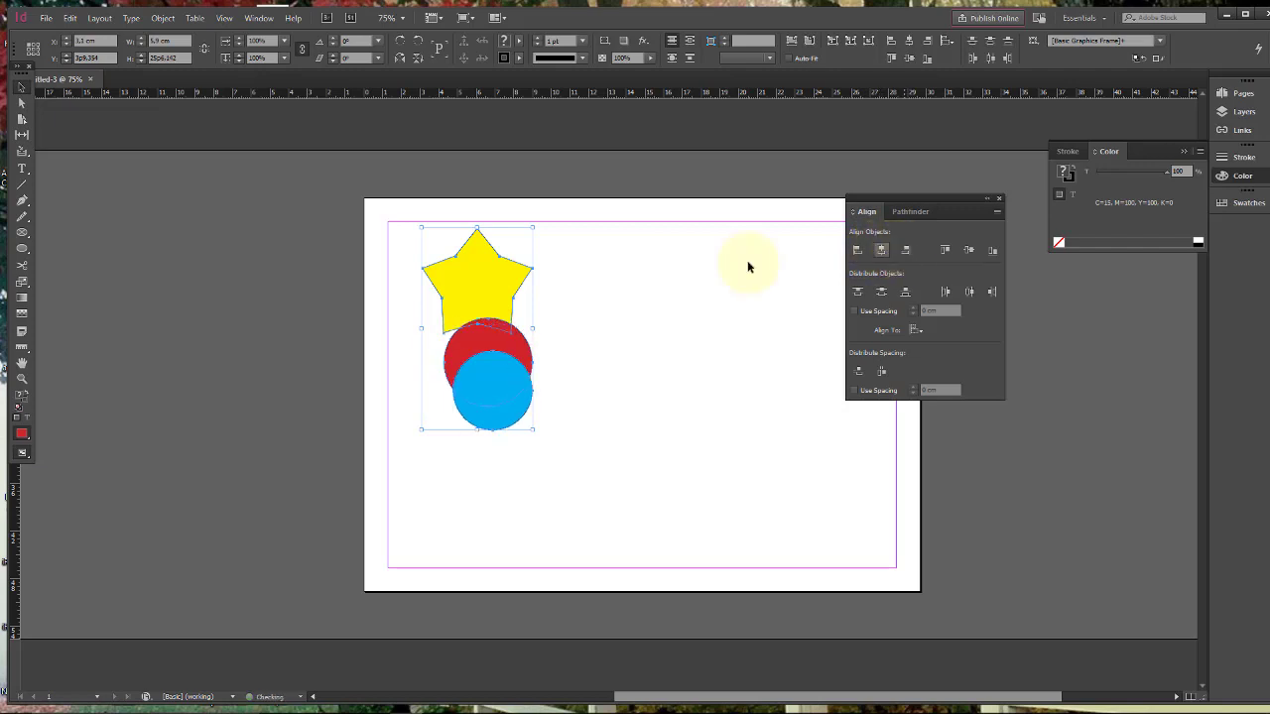
pyautogui.click(857, 250)
# Try aligning the three shapes by top edges, by vertical centers and by bottom edges
pyautogui.click(944, 250)
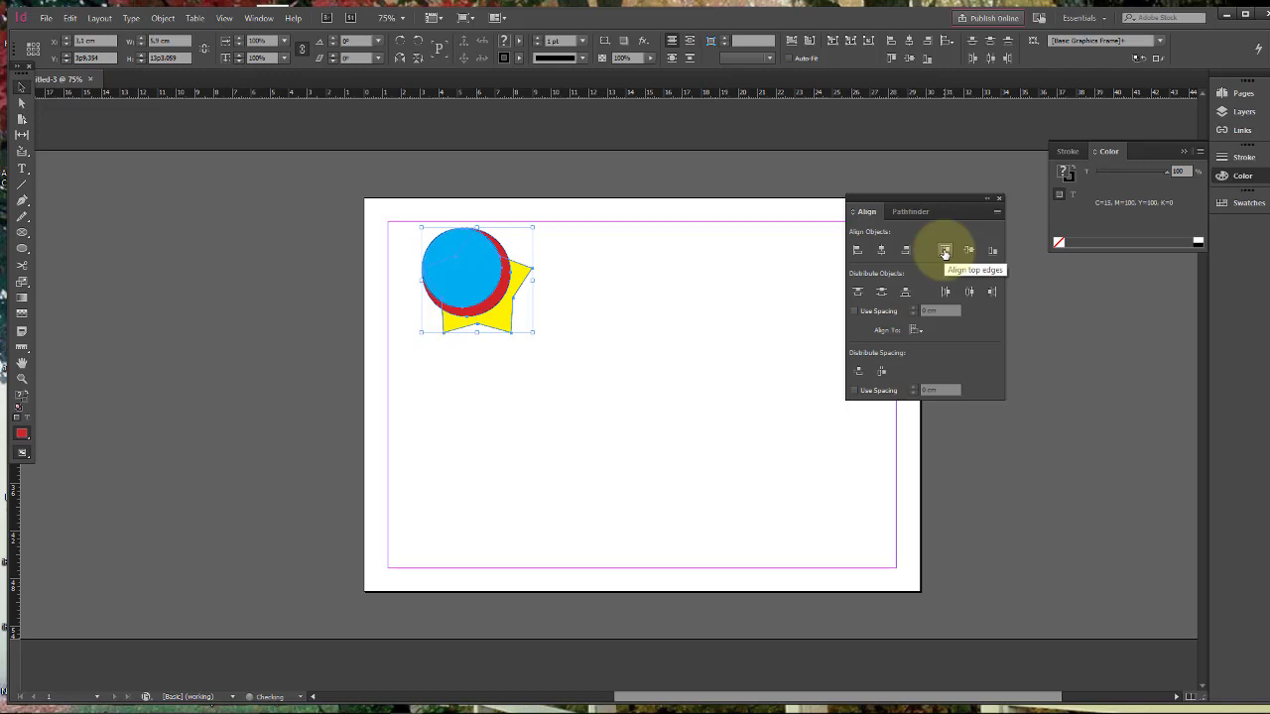
pyautogui.click(968, 250)
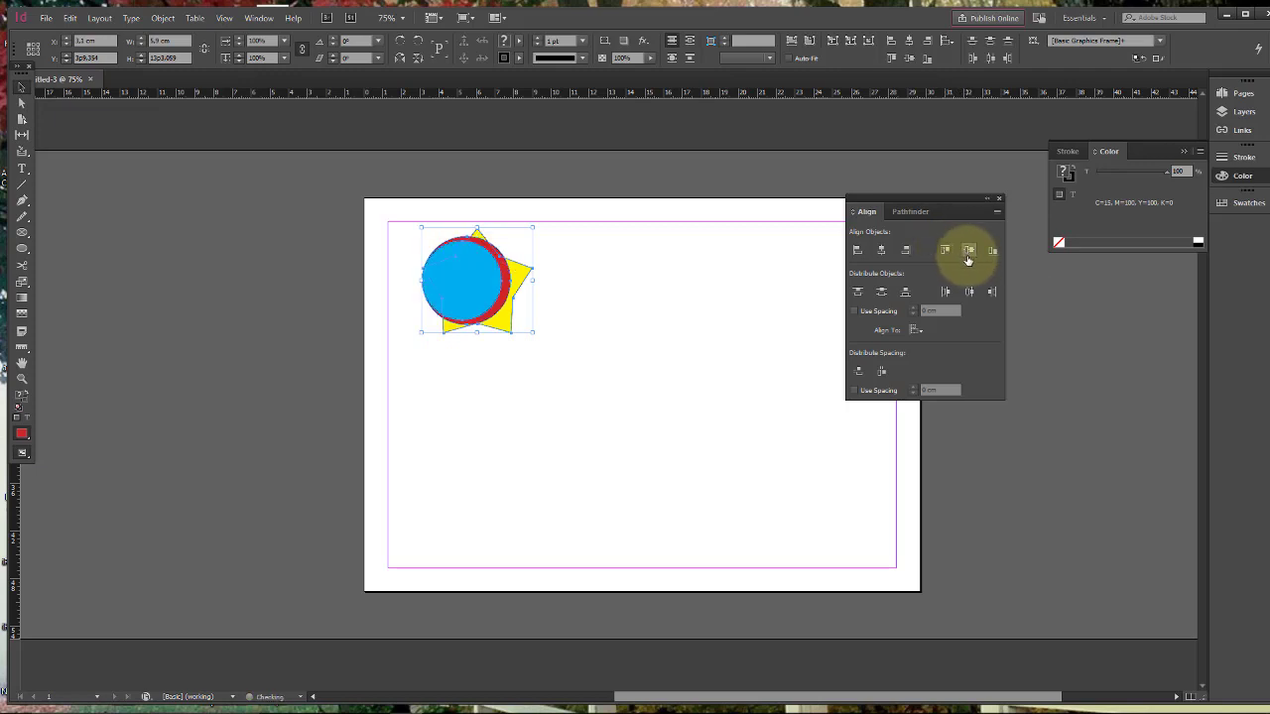
pyautogui.click(993, 250)
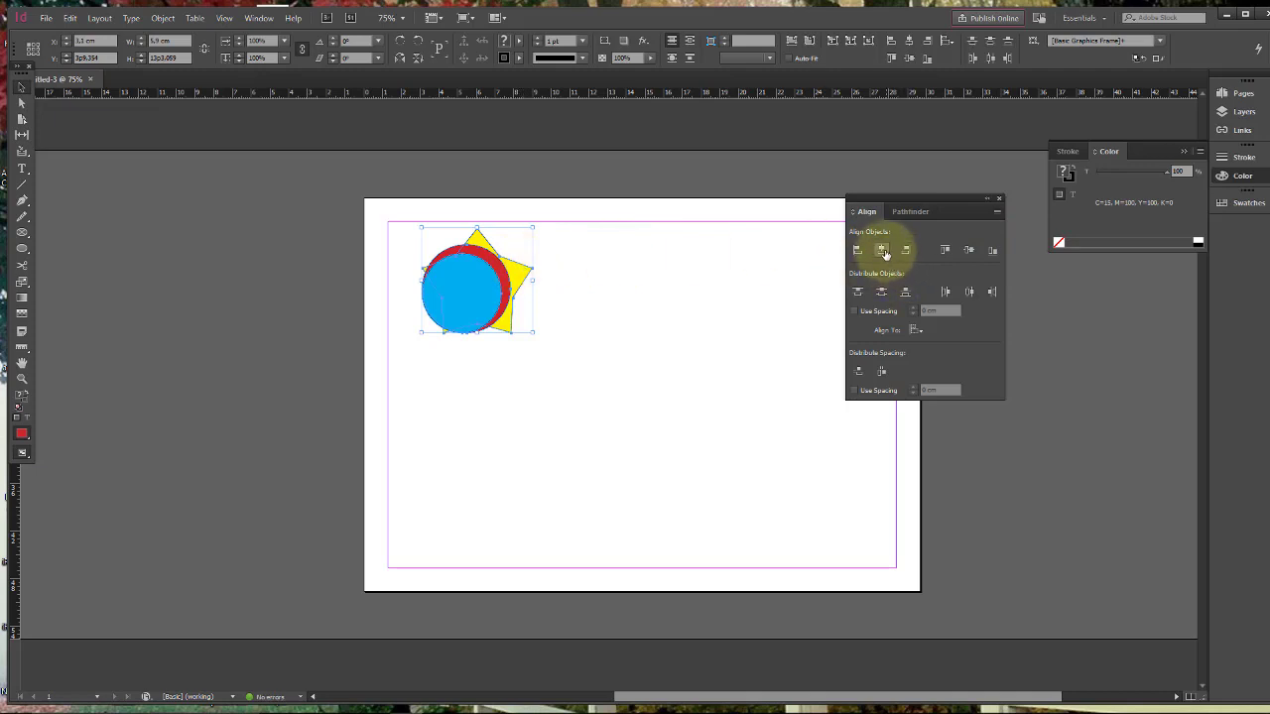
# Center the three shapes on one another by aligning their horizontal centers and vertical centers
pyautogui.click(881, 250)
pyautogui.click(857, 250)
pyautogui.click(881, 250)
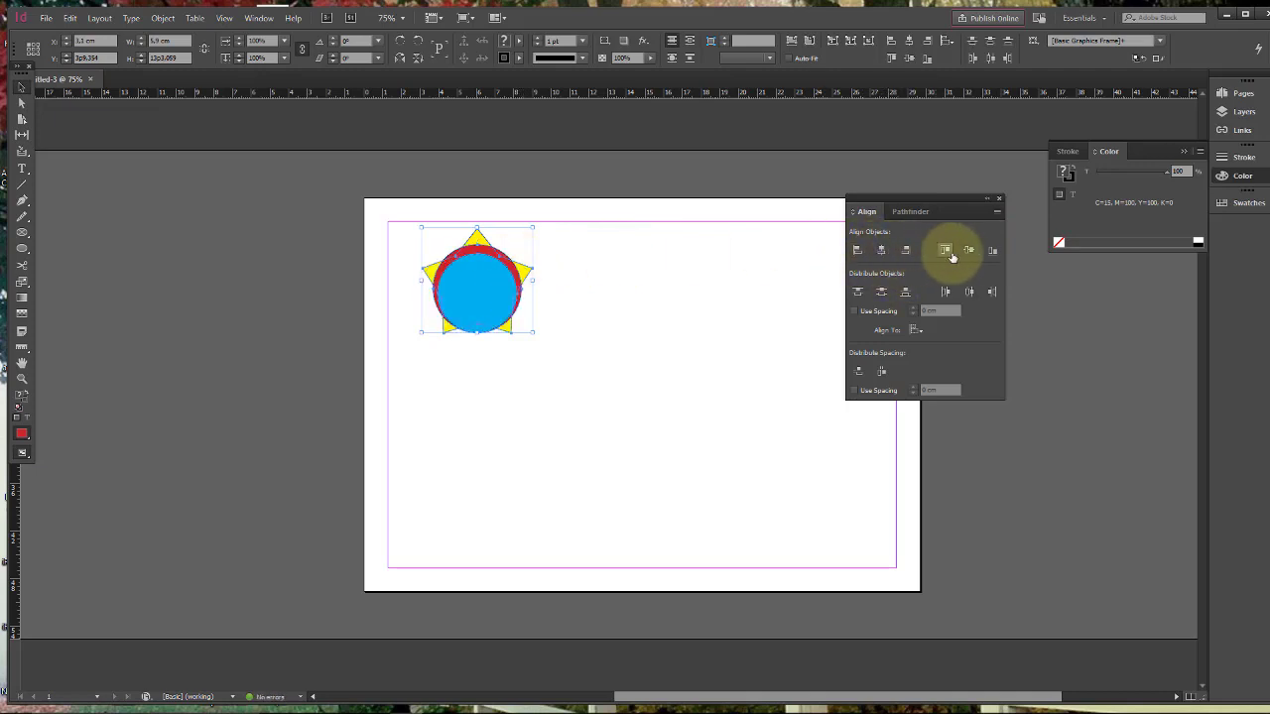
pyautogui.click(970, 251)
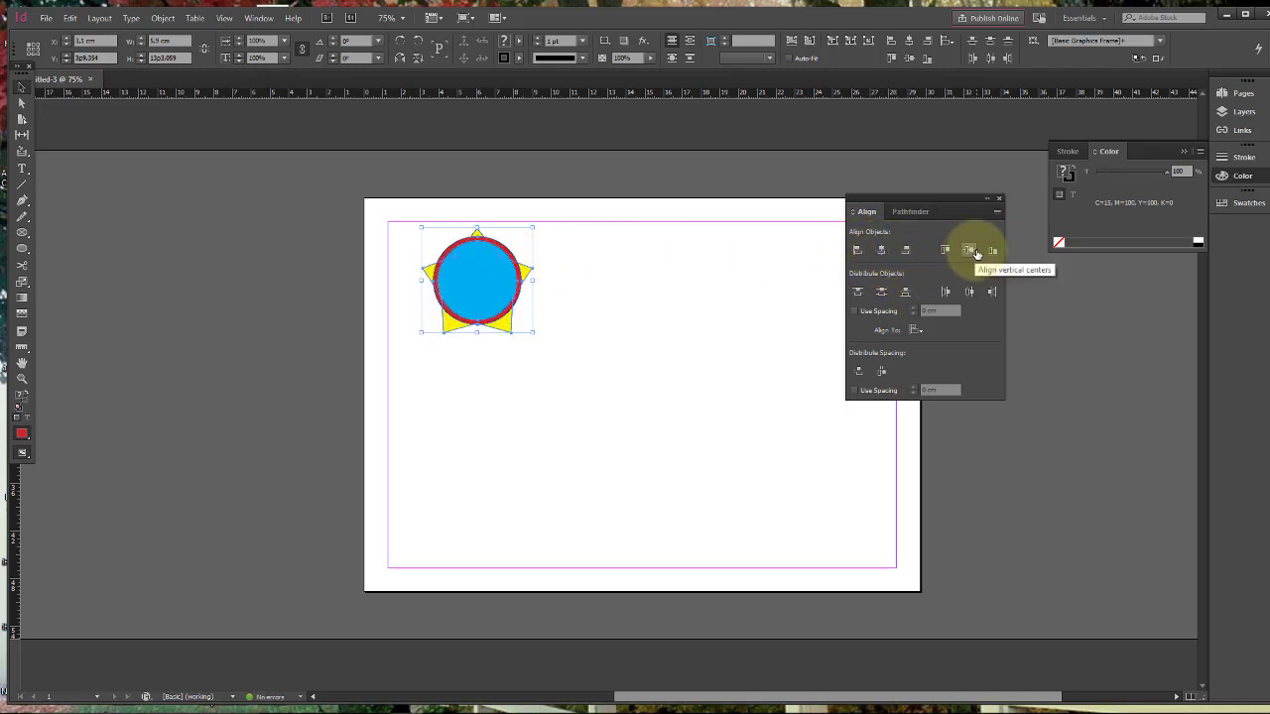
# Distribute the three shapes by top edges, vertical centers and bottom edges, and by left edges, right edges and horizontal centers
pyautogui.click(857, 292)
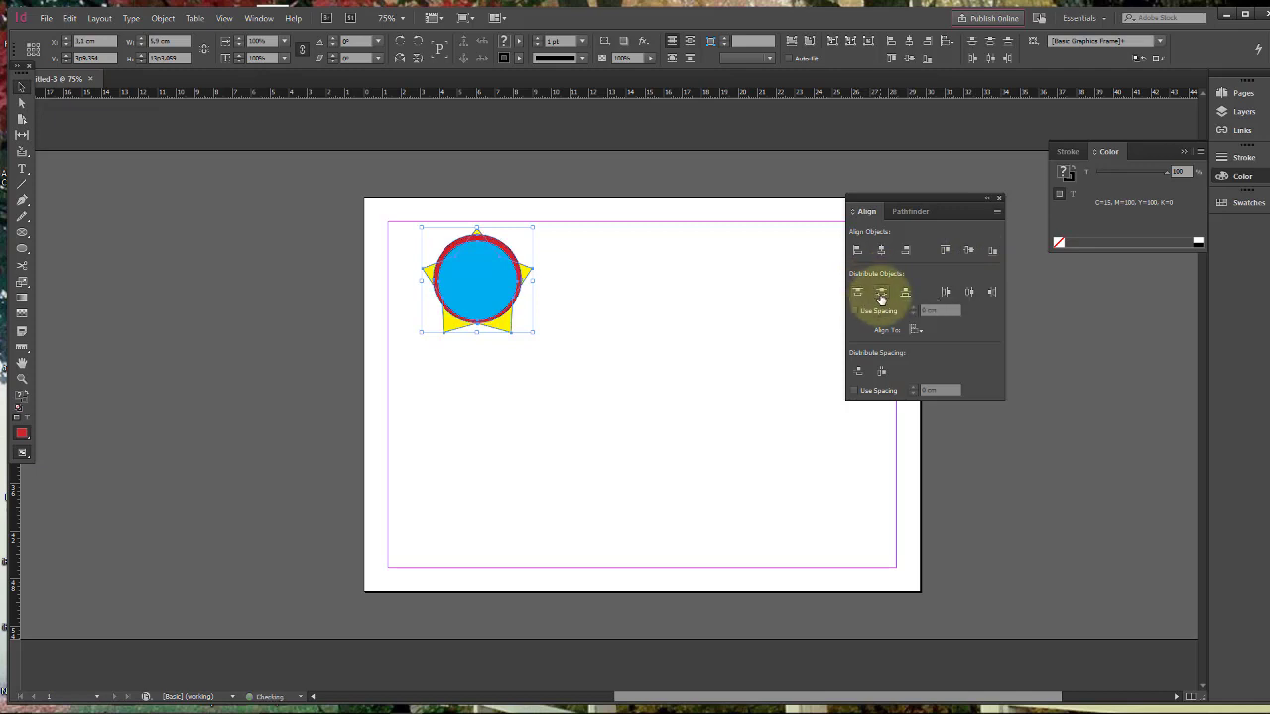
pyautogui.click(881, 292)
pyautogui.click(906, 291)
pyautogui.click(945, 291)
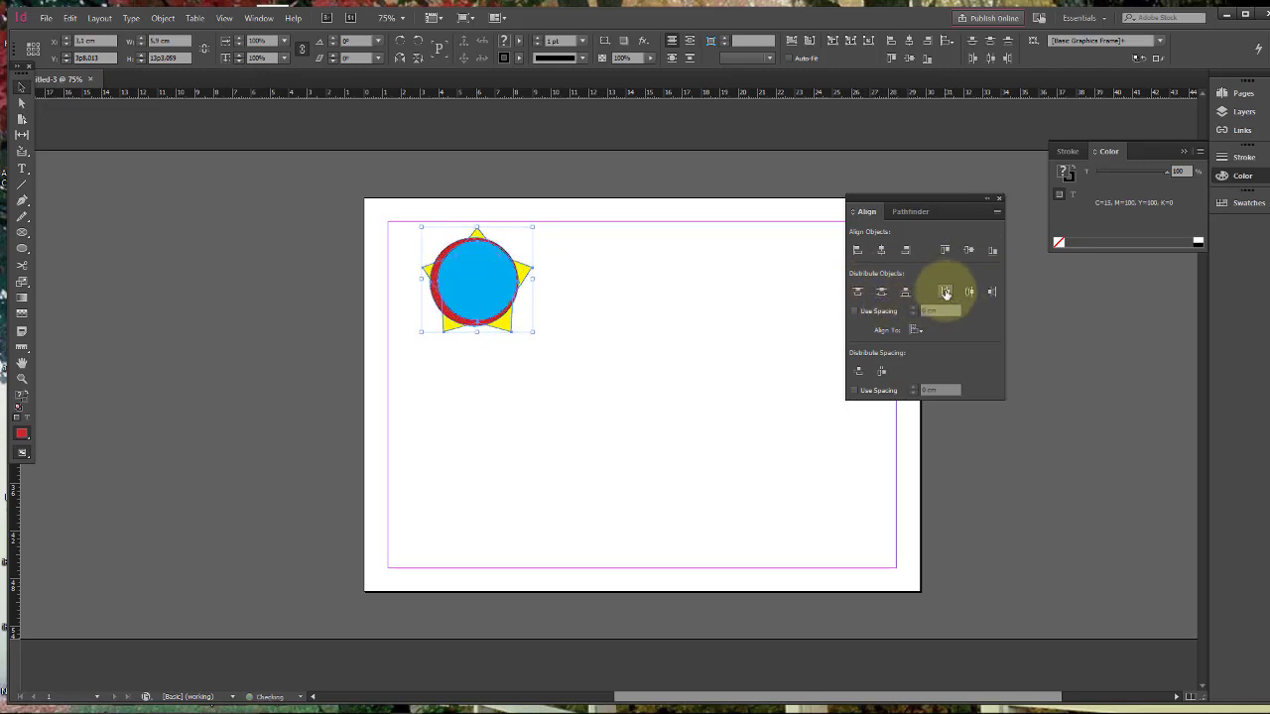
pyautogui.click(990, 292)
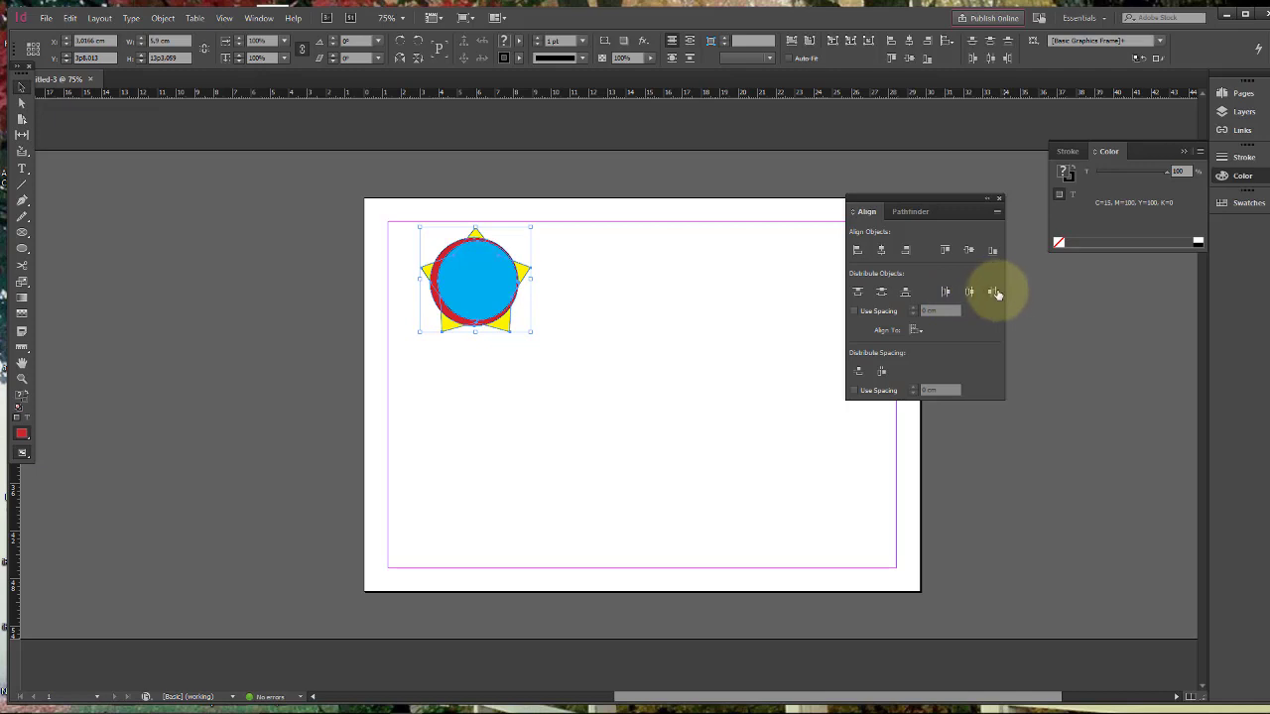
pyautogui.click(969, 291)
# Set the alignment reference to the margins and align the shapes by left edges, horizontal centers, right edges, top edges and vertical centers
pyautogui.click(915, 330)
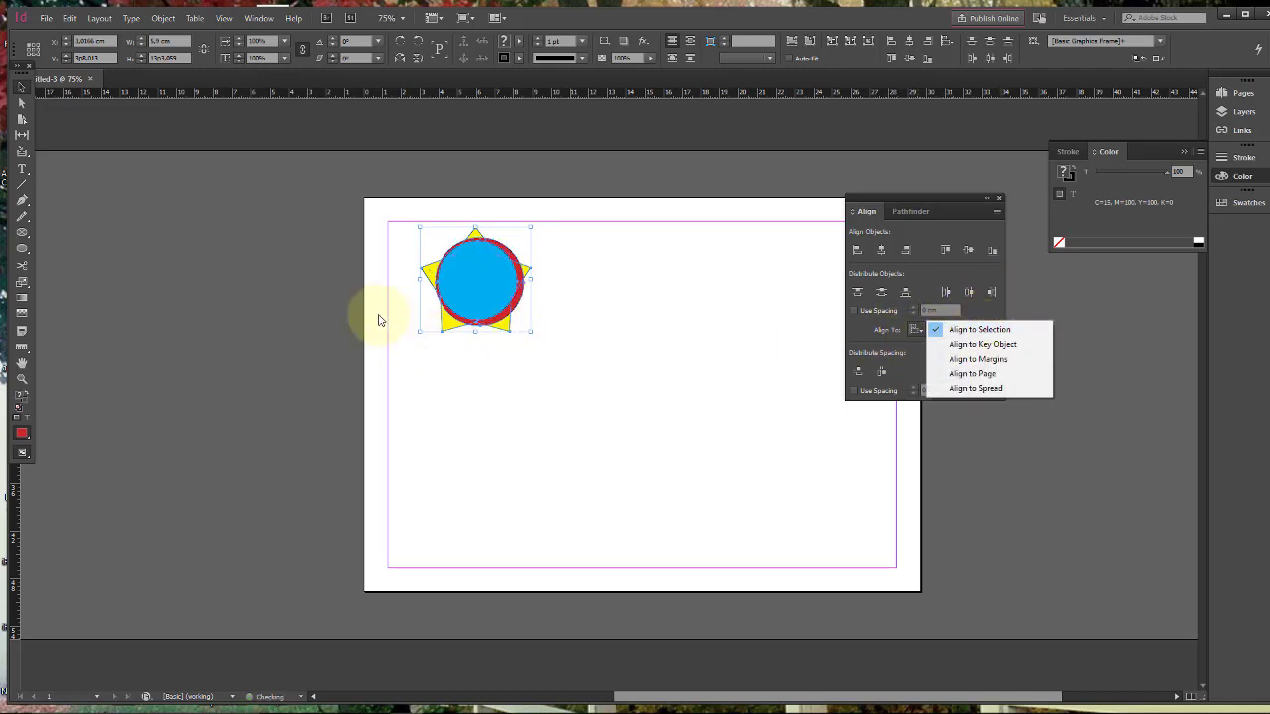
pyautogui.click(956, 357)
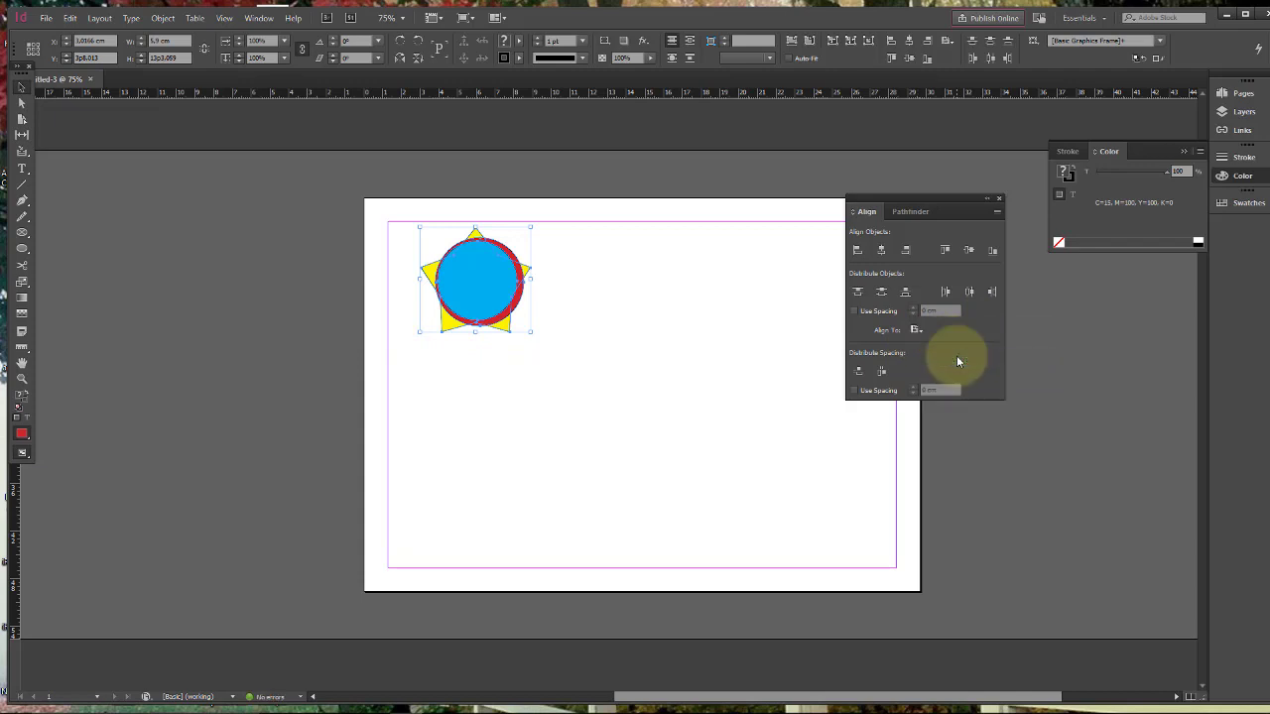
pyautogui.click(857, 250)
pyautogui.click(881, 250)
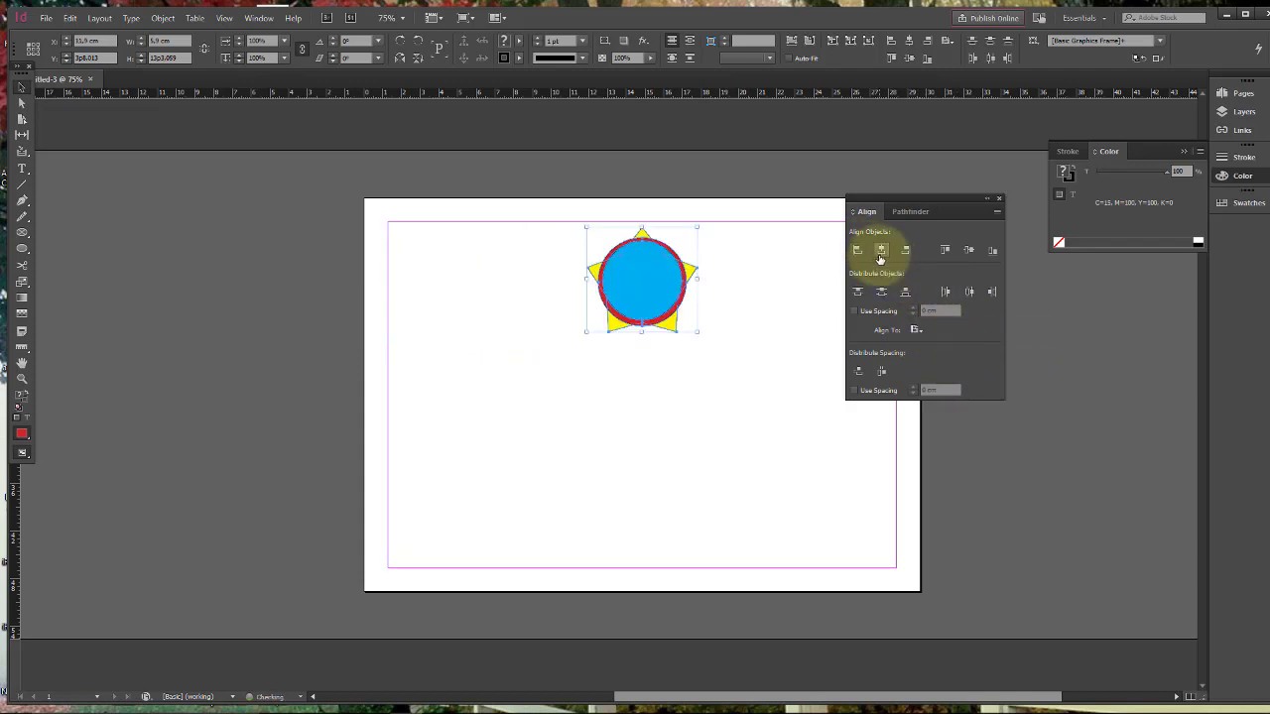
pyautogui.click(905, 250)
pyautogui.click(942, 250)
pyautogui.click(968, 250)
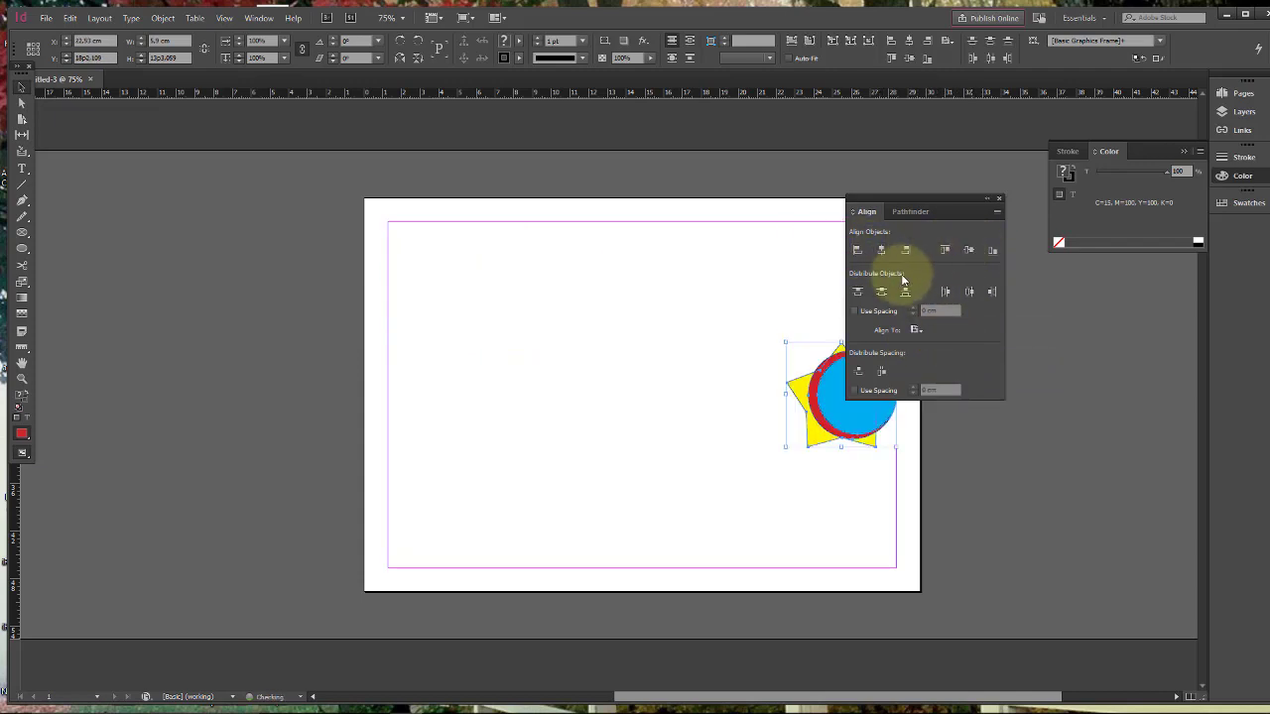
# Distribute the three shapes within the margins by top edges, vertical centers, bottom edges and left edges, moving the Align panel off the shapes
pyautogui.click(857, 292)
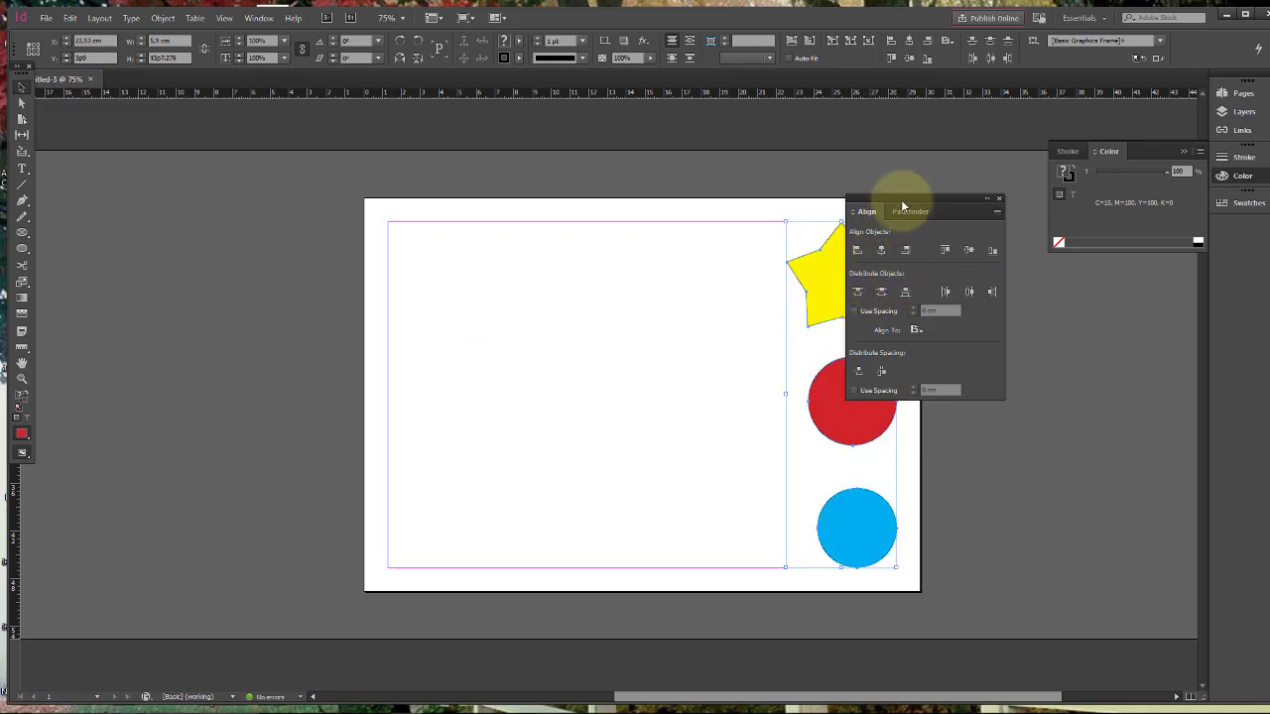
pyautogui.moveTo(902, 206); pyautogui.dragTo(988, 180)
pyautogui.click(942, 266)
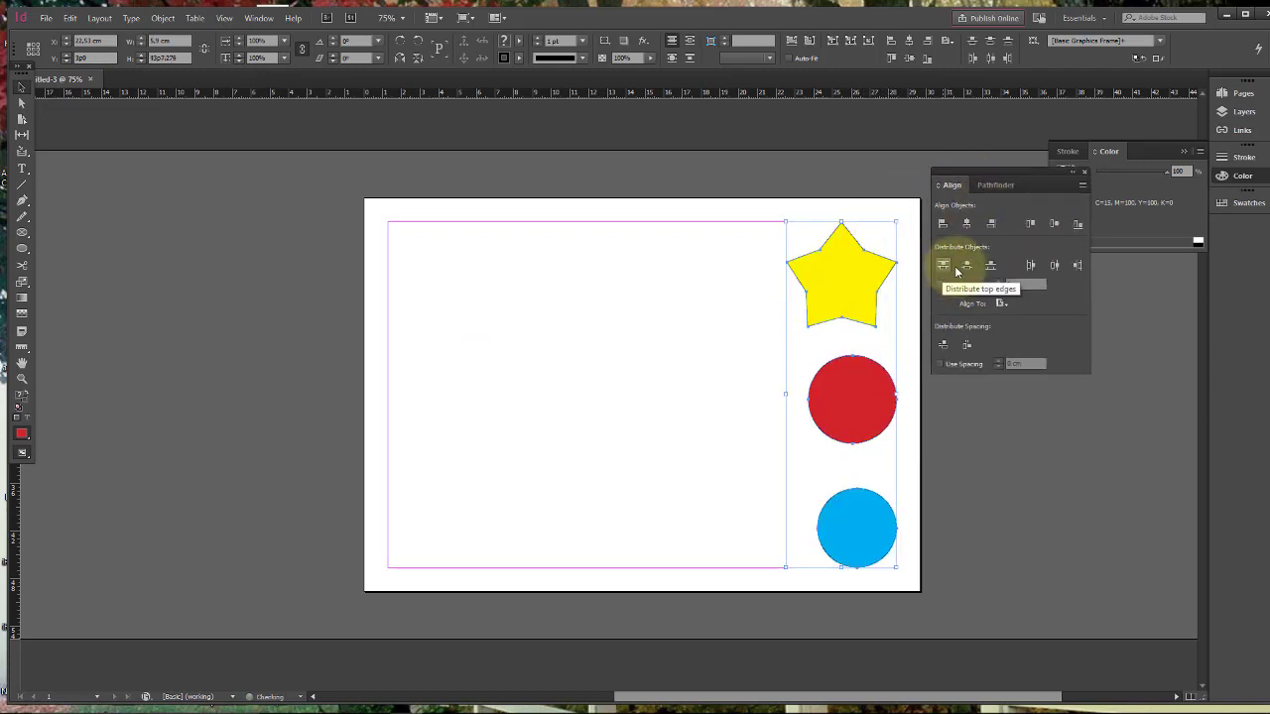
pyautogui.click(967, 265)
pyautogui.click(990, 265)
pyautogui.click(1030, 265)
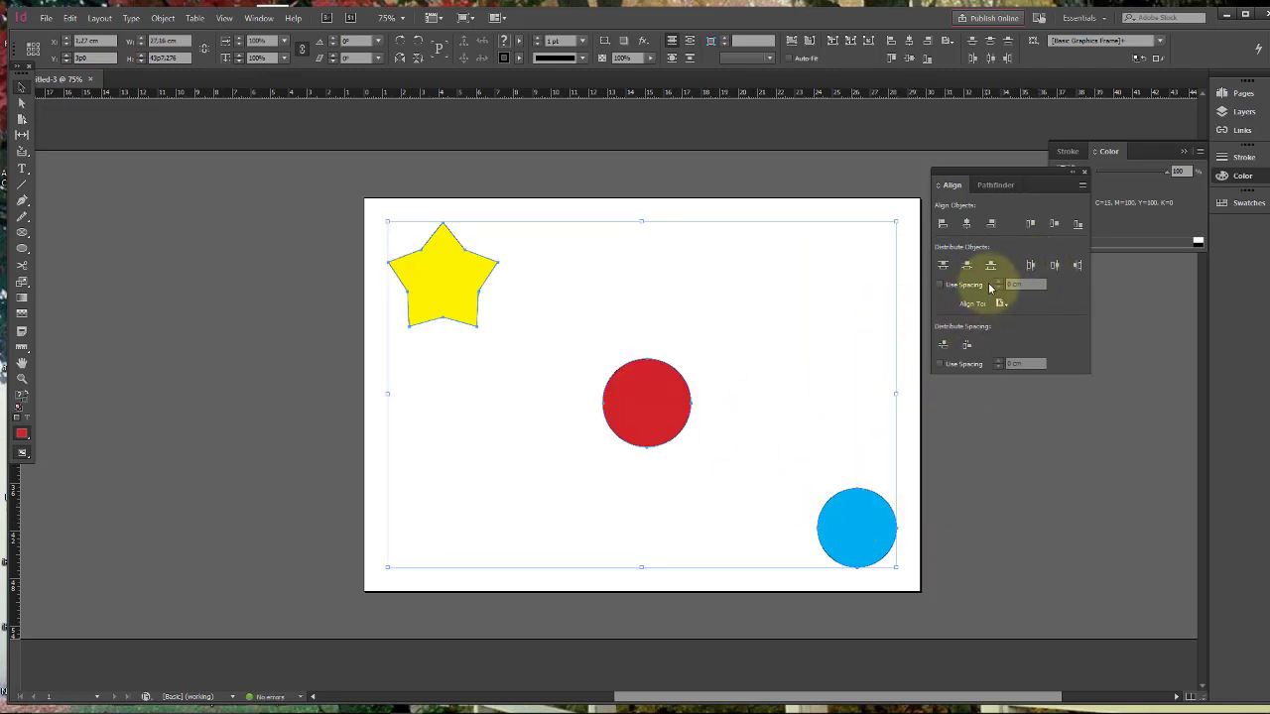
# Change the alignment reference to the whole page and distribute the shapes by left edges, vertical centers and top edges
pyautogui.click(1000, 302)
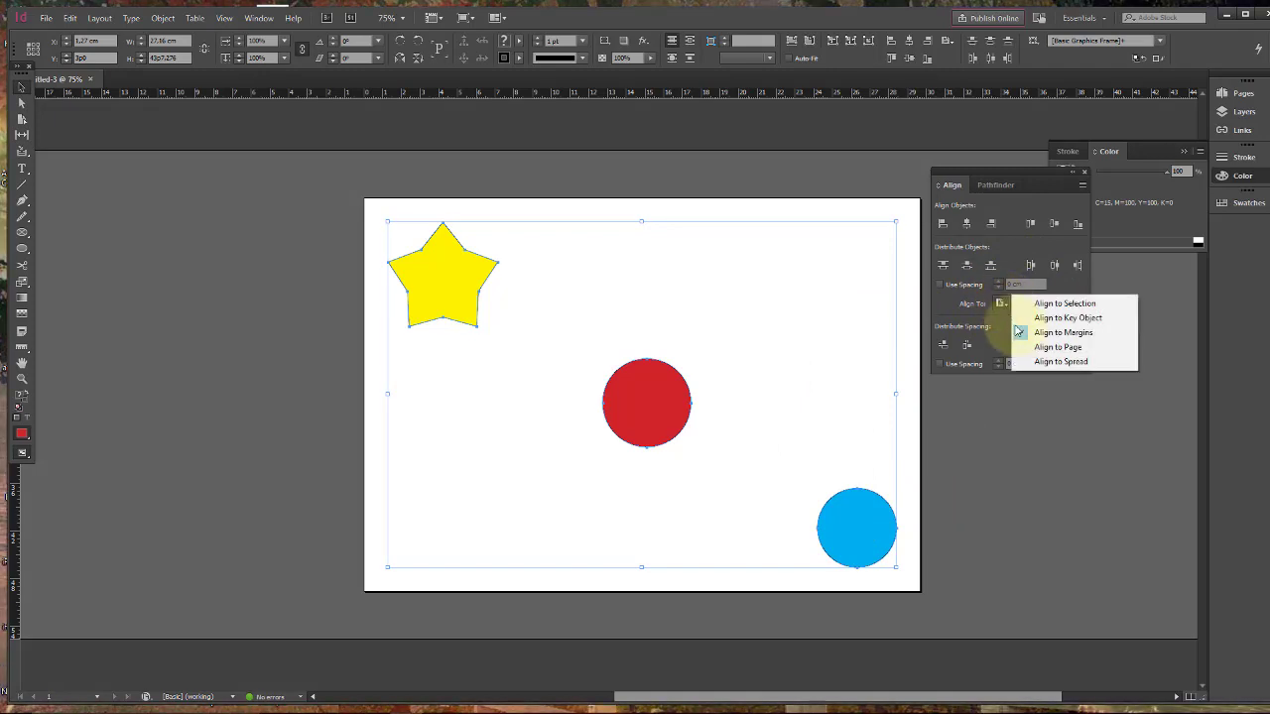
pyautogui.click(1022, 332)
pyautogui.click(1031, 266)
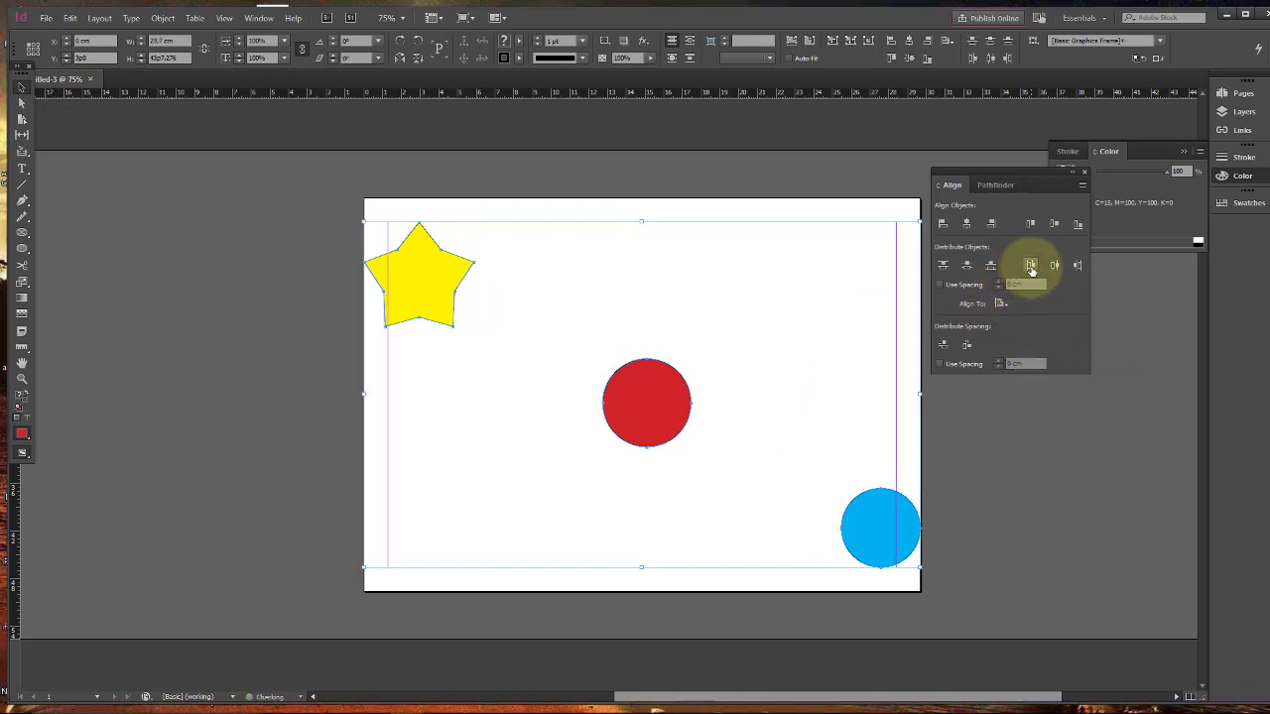
pyautogui.click(967, 265)
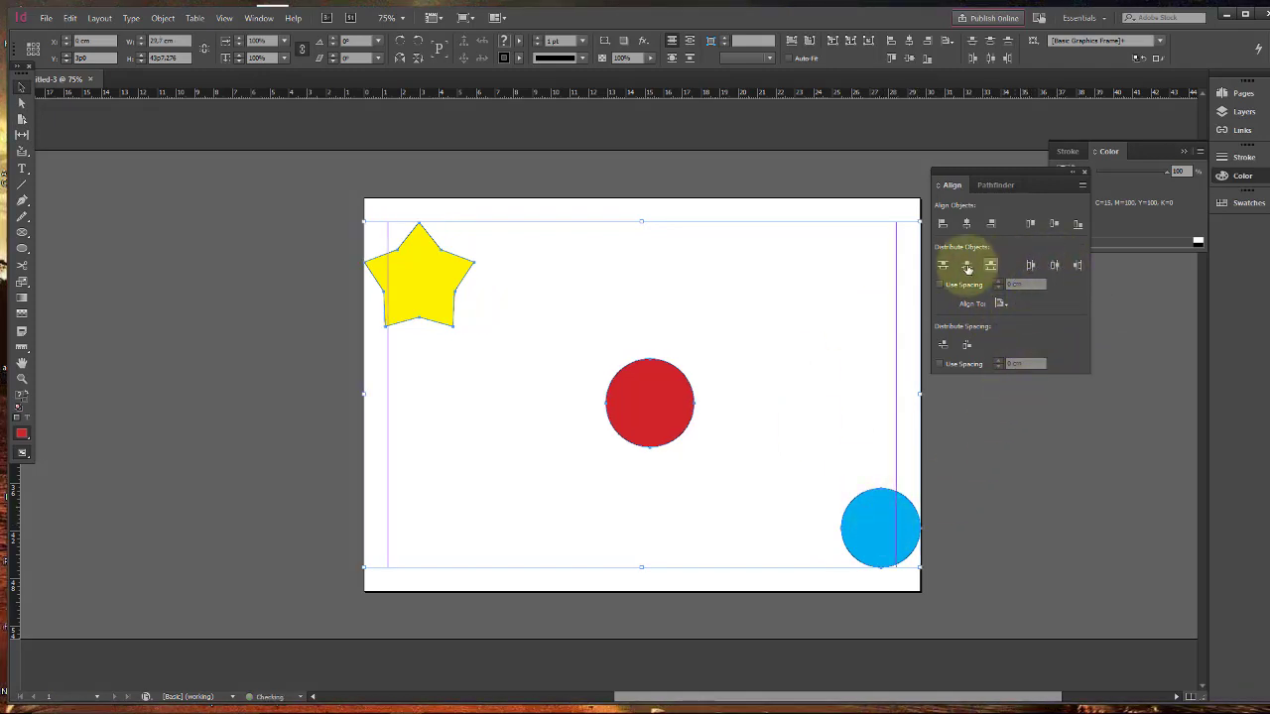
pyautogui.click(967, 266)
pyautogui.click(942, 265)
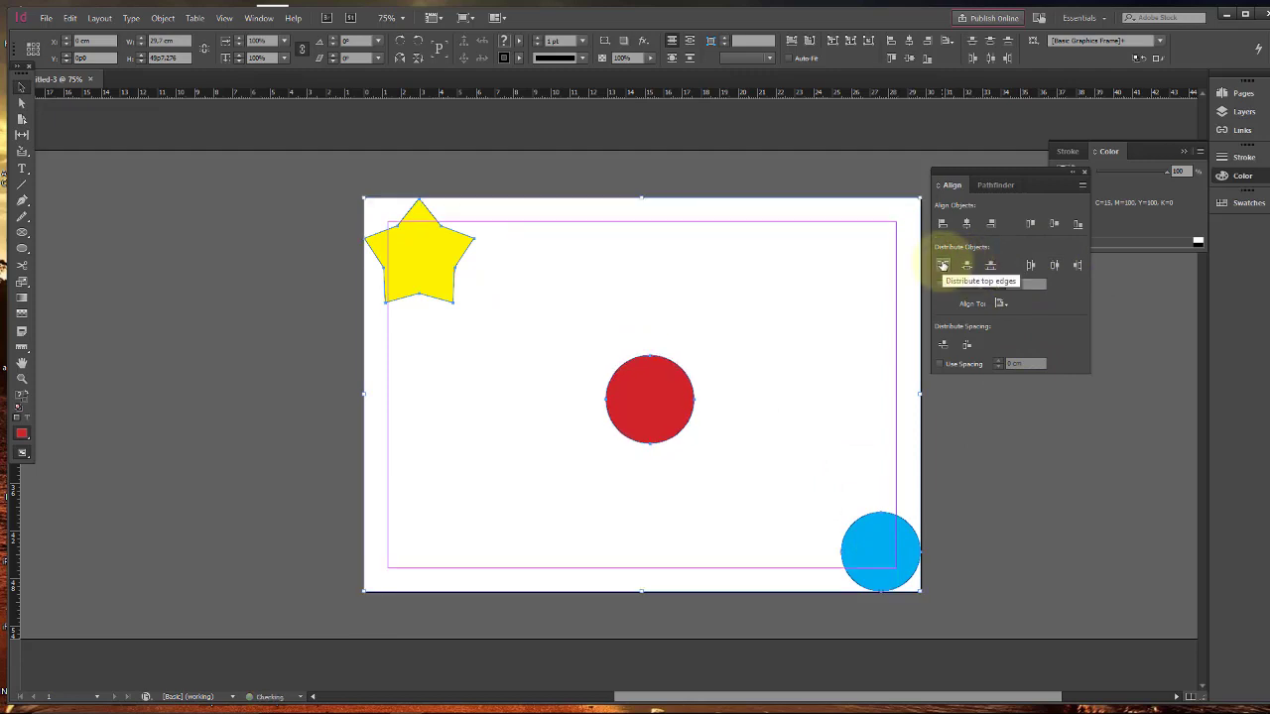